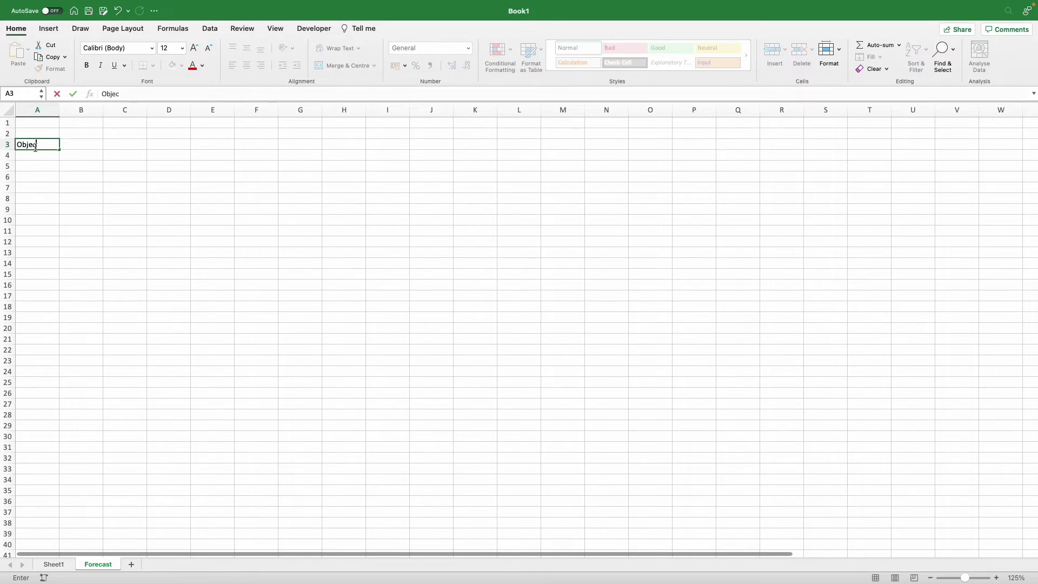
Enter Holiday as the objective and a 5000 target in B4, formatted as pounds in Accounting format
key("Tab")
type("Holiday")
key("Down")
left_click(36, 154)
type("Target")
left_click(81, 154)
type("5000")
key("Return")
left_click(81, 152)
left_click(395, 65)
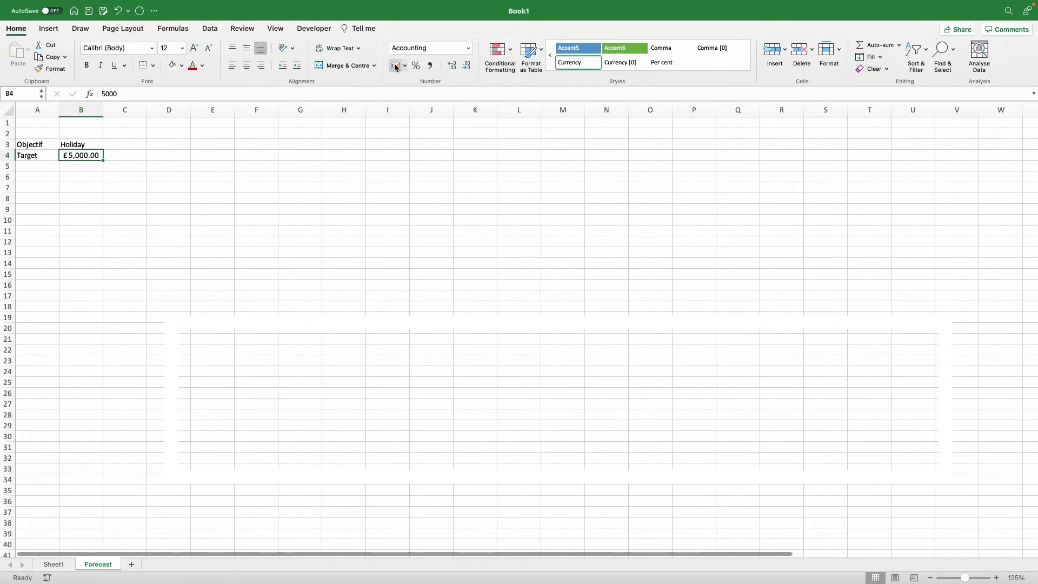
Set the worksheet zoom to 150%
left_click(480, 160)
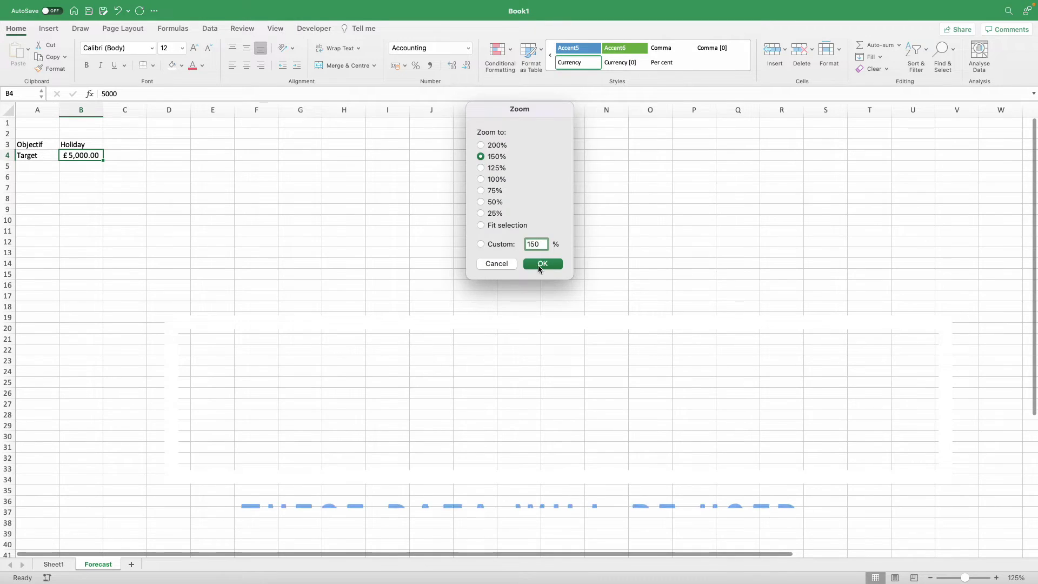
left_click(541, 262)
left_click(140, 244)
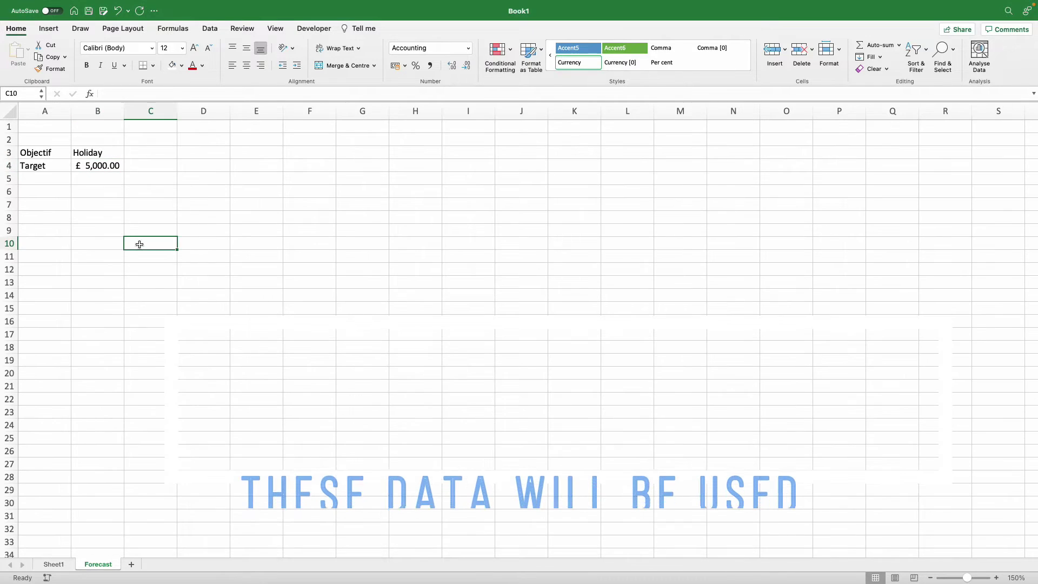
Add Source of Income with Youtube in row 6, widening column A to fit
left_click(44, 193)
type("Source of Income")
key("Tab")
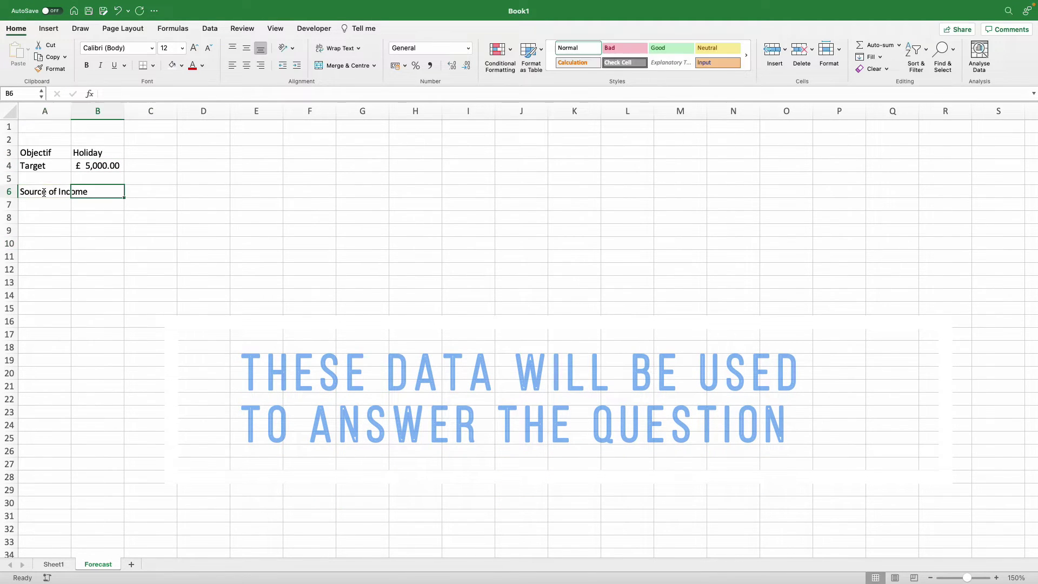
left_click_drag(70, 111, 91, 111)
type("Youtube")
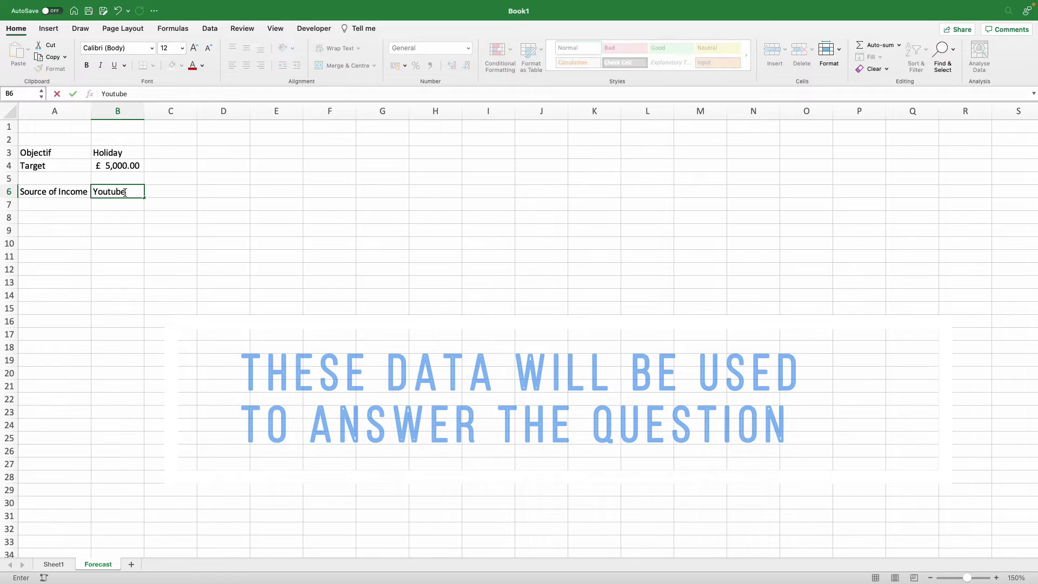
key("Return")
Add the question 'How many video have yuou got in your channel' in A8, answered 13 in B8
left_click(44, 216)
type("How many ")
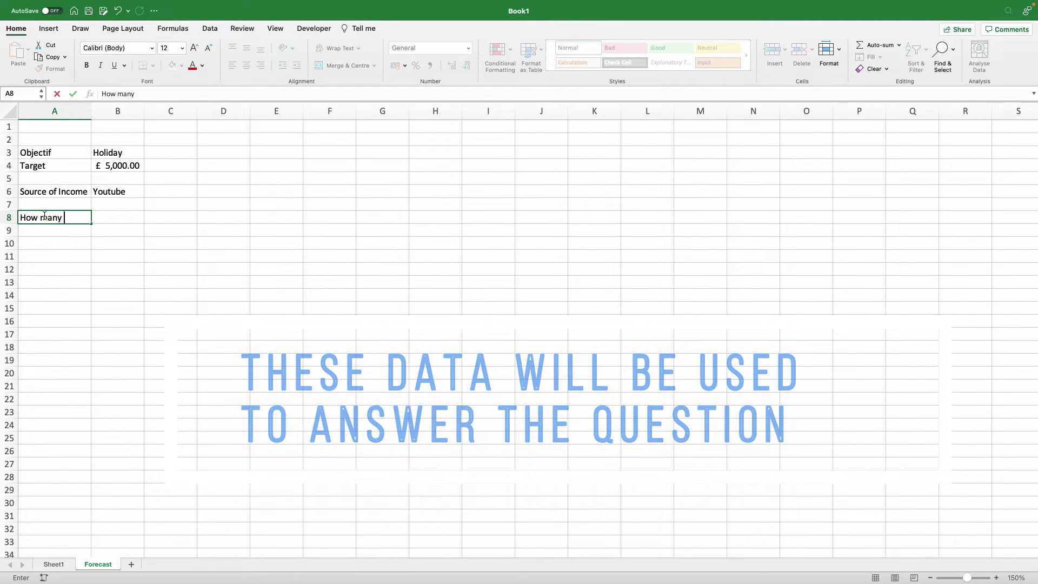
type("video have yuou got in your channel")
key("Return")
left_click_drag(91, 110, 202, 111)
left_click(229, 216)
type("13")
key("Return")
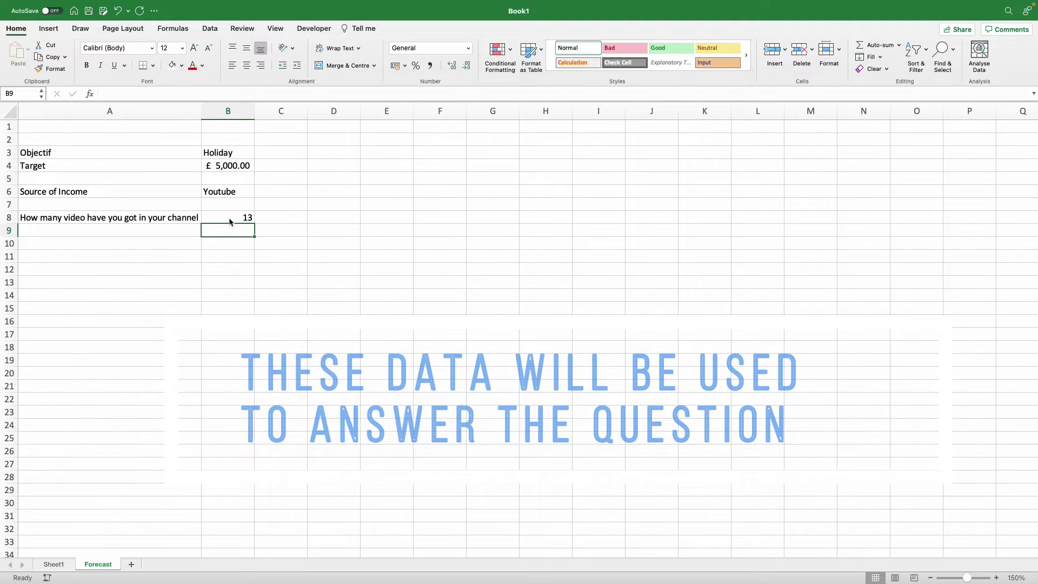
left_click(66, 229)
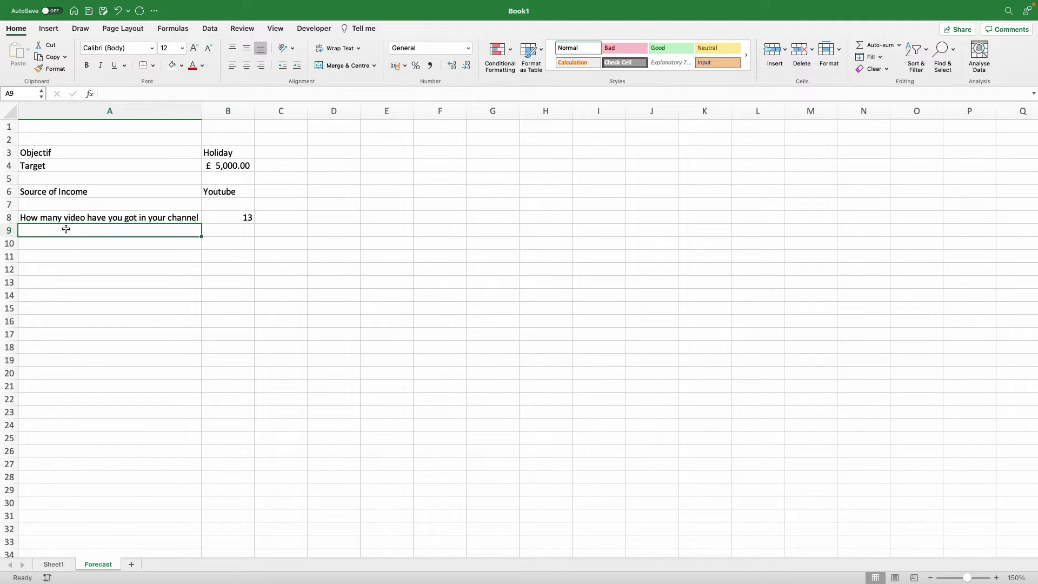
Add 'Is your channel monetised' answered Yes, and the question 'Do you know your RPM?' in A10
type("Is your channel monetised")
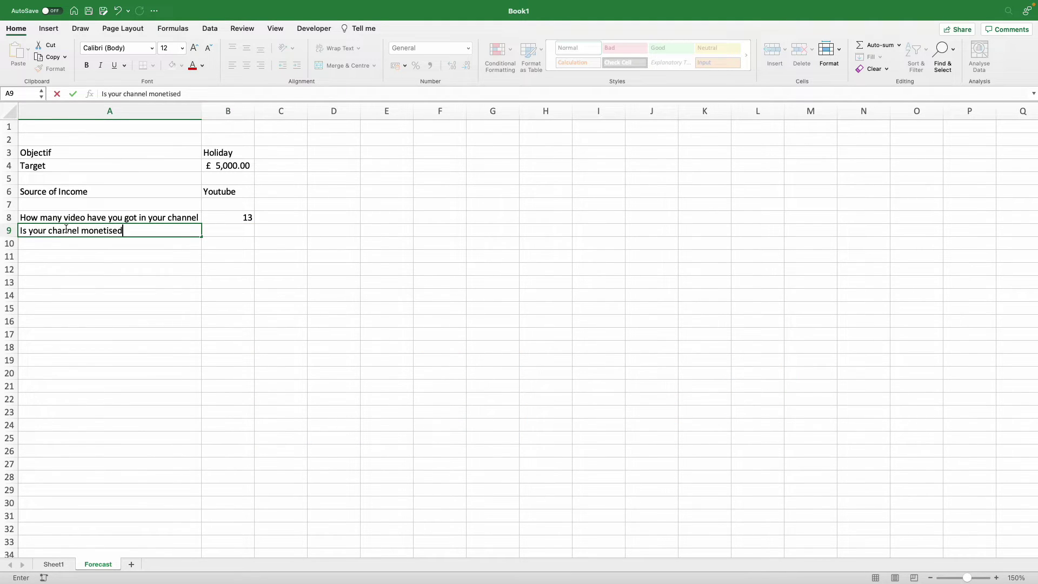
key("Tab")
type("Yes")
key("Return")
key("Left")
type("Do you know your RPM?")
key("Return")
Append question marks to the A9 and A8 questions and autofit column A
left_click(66, 229)
left_click(190, 93)
type("?")
left_click(136, 217)
left_click(251, 93)
type("?")
key("Return")
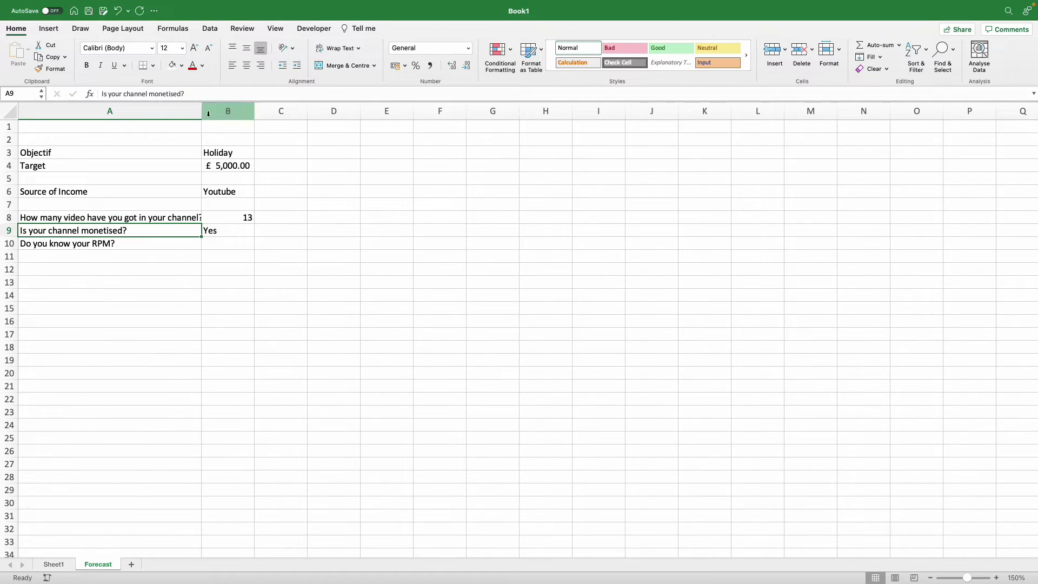
double_click(202, 111)
Answer Yes for RPM and add 'When do you plan to go on holiday?' with date 10/09
left_click(227, 243)
type("Yes")
key("Return")
left_click(136, 255)
type("When d")
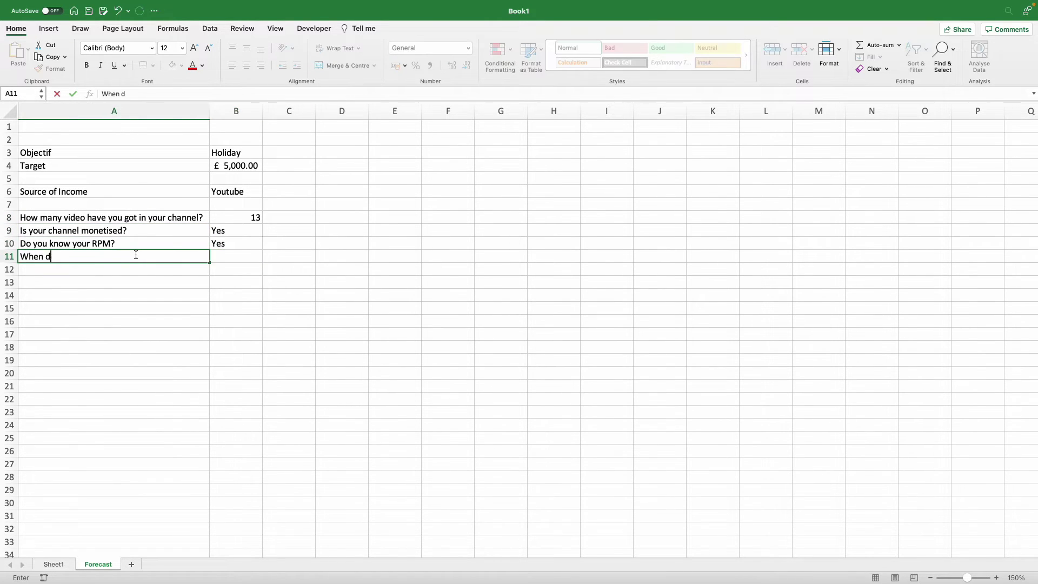
type("o you plan to go on")
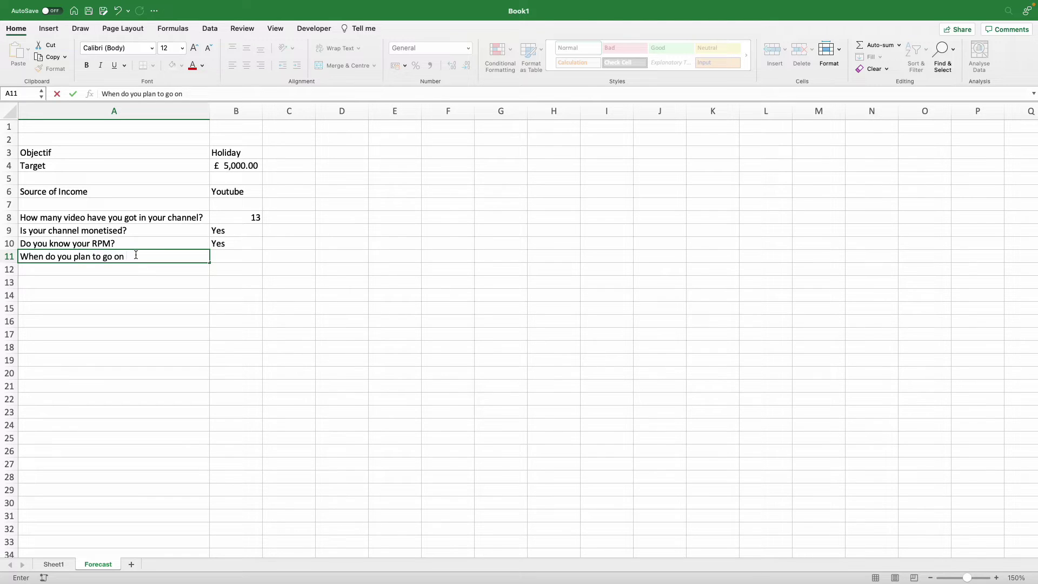
type(" holiday?")
key("Tab")
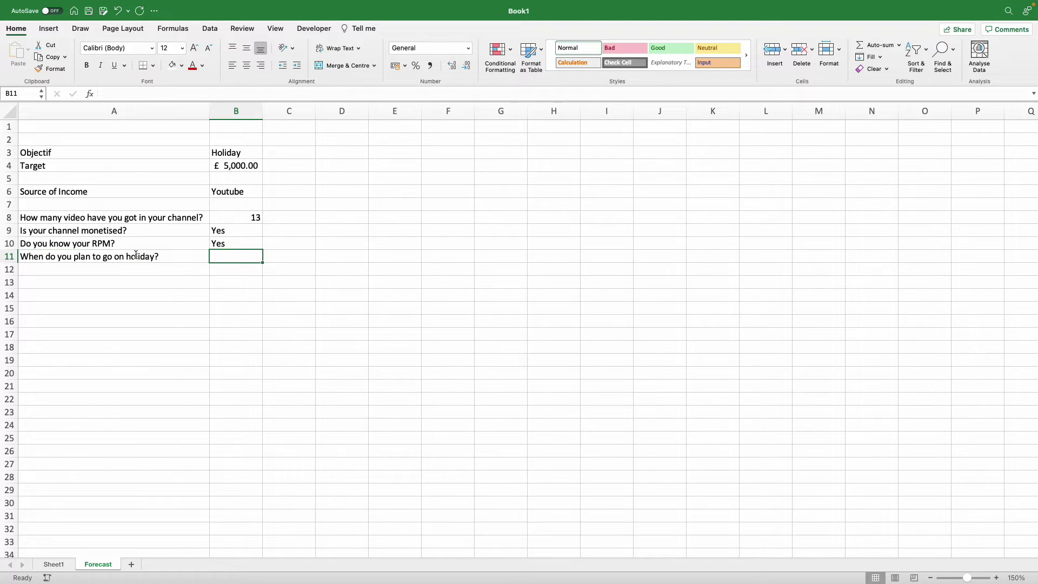
type("10/")
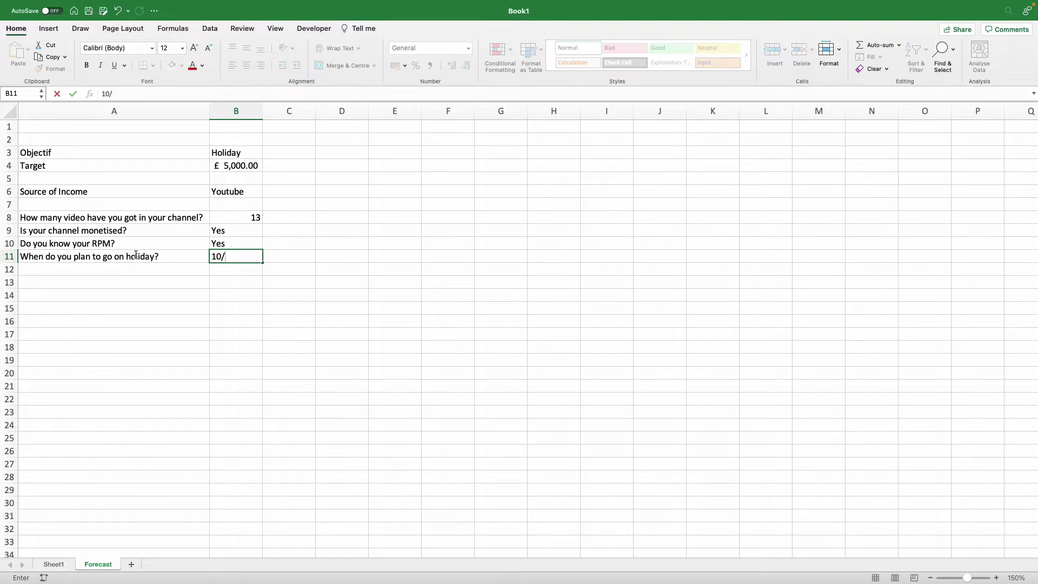
type("09")
key("Return")
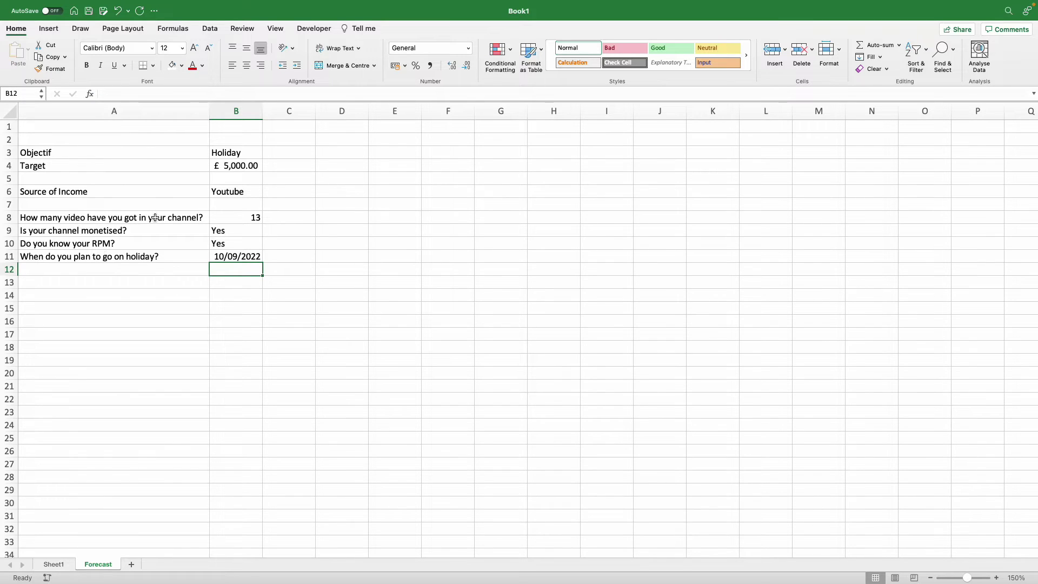
Add a bold 'Data source' title merged and centred across A1:B1
left_click(107, 127)
type("Data source")
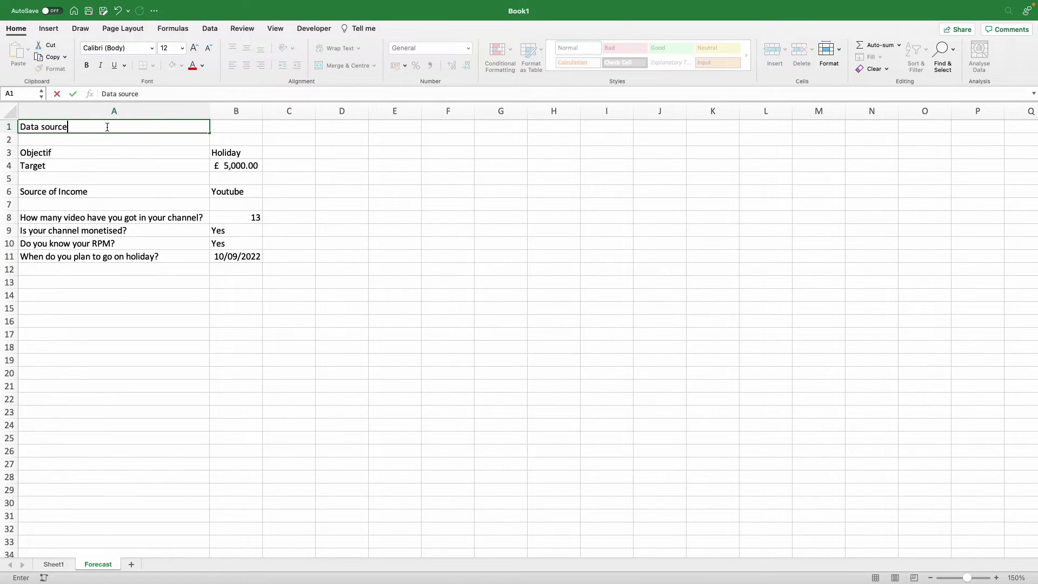
key("Return")
left_click_drag(107, 127, 236, 127)
left_click(344, 66)
left_click(86, 66)
left_click(114, 321)
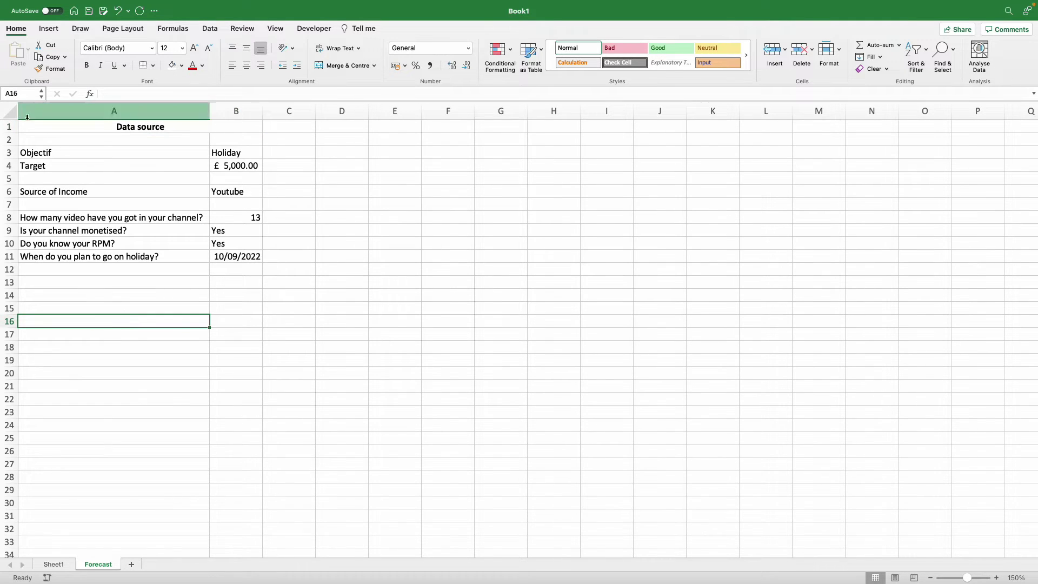
Fill the entire sheet white to hide the gridlines
left_click(11, 110)
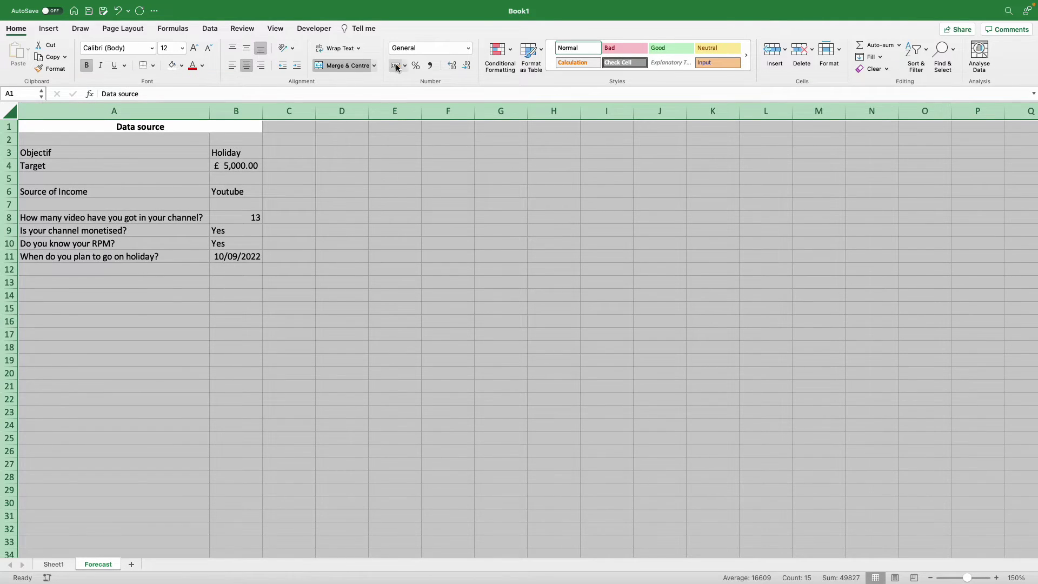
left_click(172, 65)
left_click(68, 296)
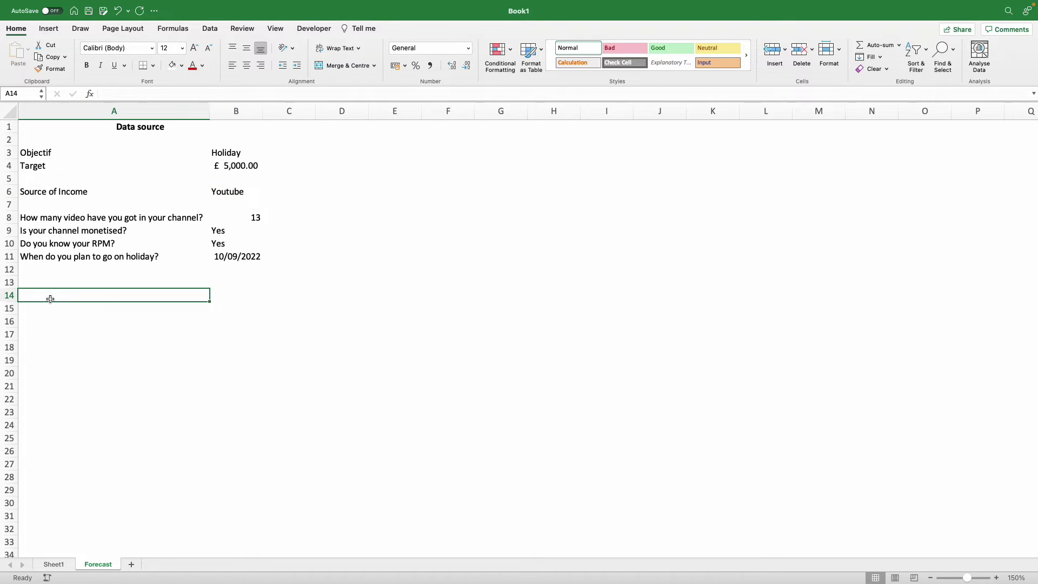
List Step 1 'currency exchange rate' and Step 2 'value of 1 view' in E3:F4
left_click(411, 152)
type("Step 1")
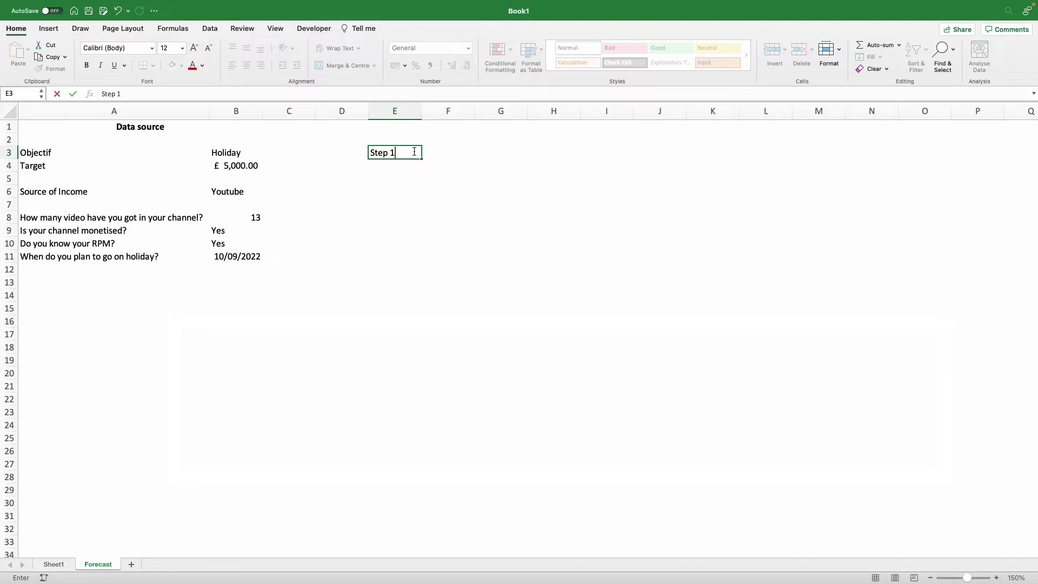
key("Tab")
type("currency exchange rate")
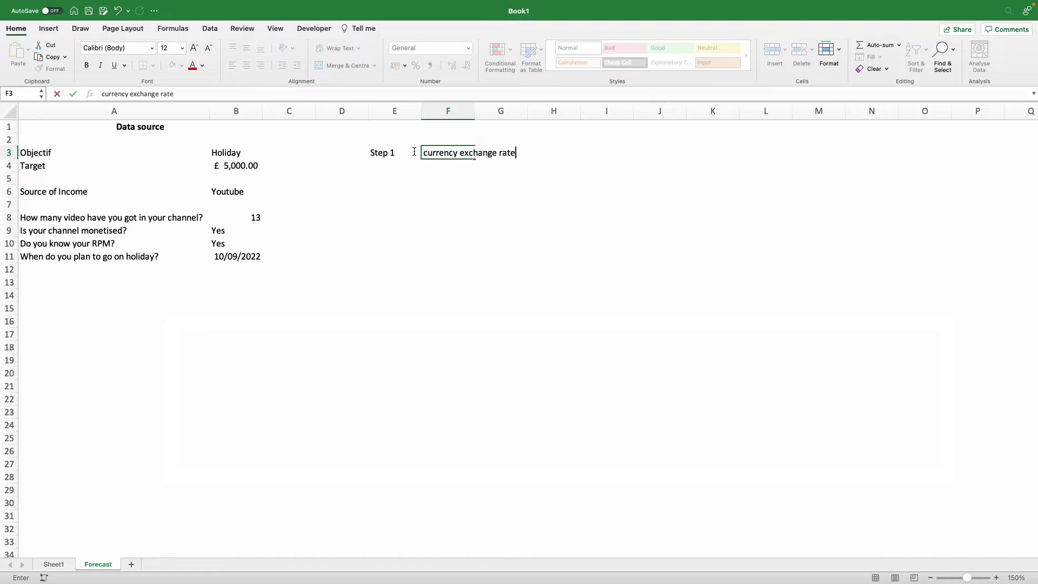
key("Return")
key("Left")
type("Step 2")
key("Tab")
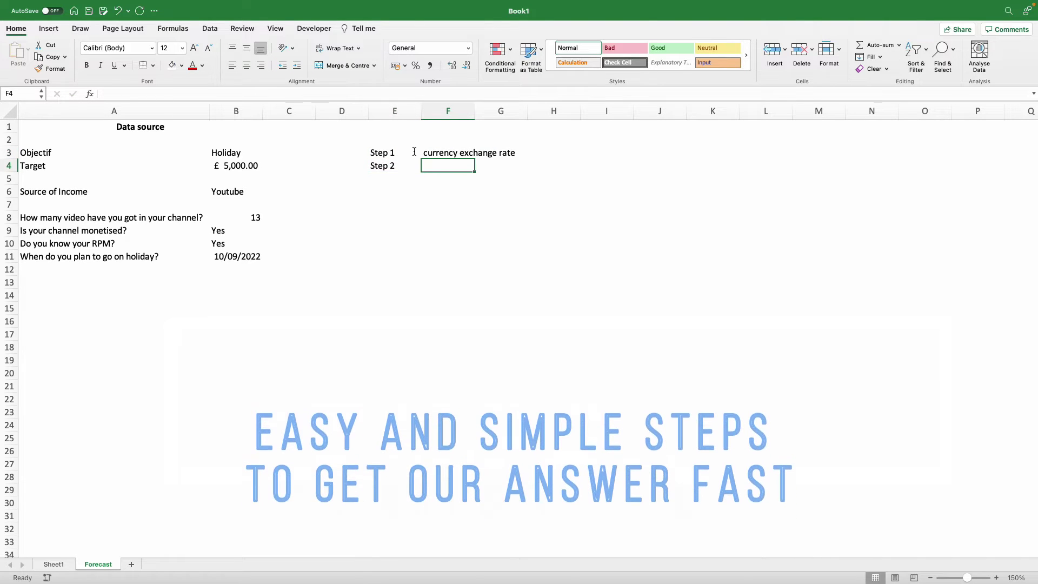
type("value of 1 view")
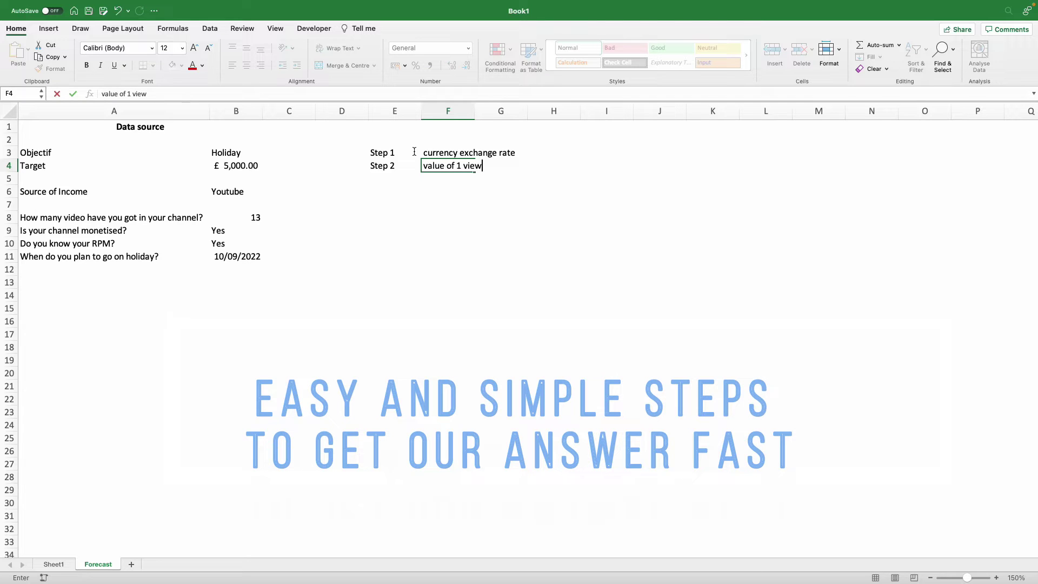
key("Return")
Add step 3 'numbers of day to make the money' in E5:F5
key("Left")
type("step 3")
key("Tab")
type("numbers of ")
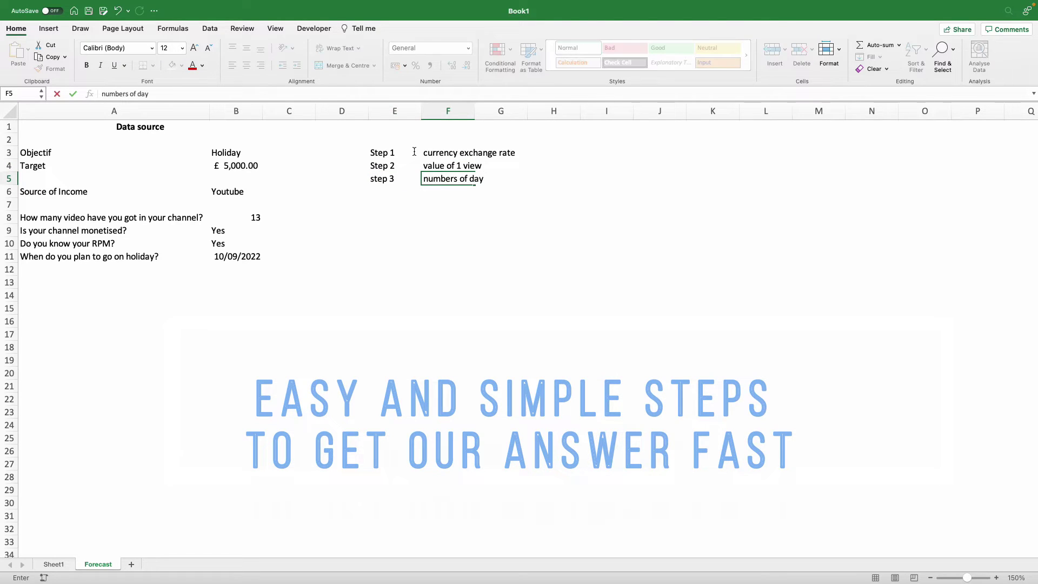
type("day to get the money")
key("BackSpace")
key("BackSpace")
key("BackSpace")
key("BackSpace")
key("BackSpace")
key("BackSpace")
key("BackSpace")
key("BackSpace")
key("BackSpace")
key("BackSpace")
key("BackSpace")
key("BackSpace")
key("BackSpace")
type("m")
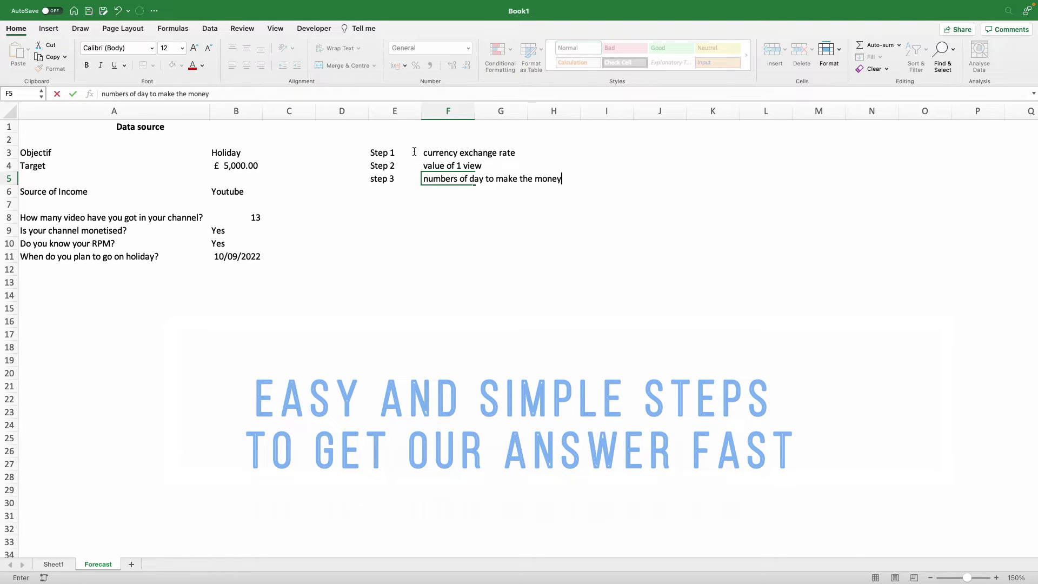
type("ake the money")
key("Return")
Enter a Step 1 label in E13 and GBP/USD in the cell below
key("Left")
key("Left")
key("Down")
key("Down")
key("Down")
key("Down")
key("Down")
key("Down")
key("Down")
key("Left")
key("Left")
key("Left")
key("Right")
key("Right")
key("Right")
key("Right")
type("Ste")
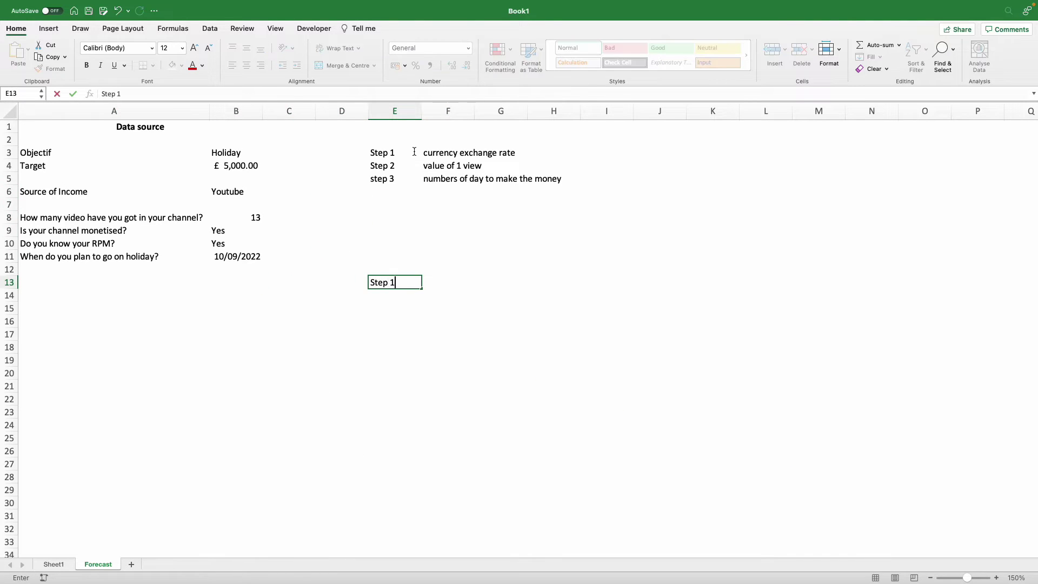
key("Return")
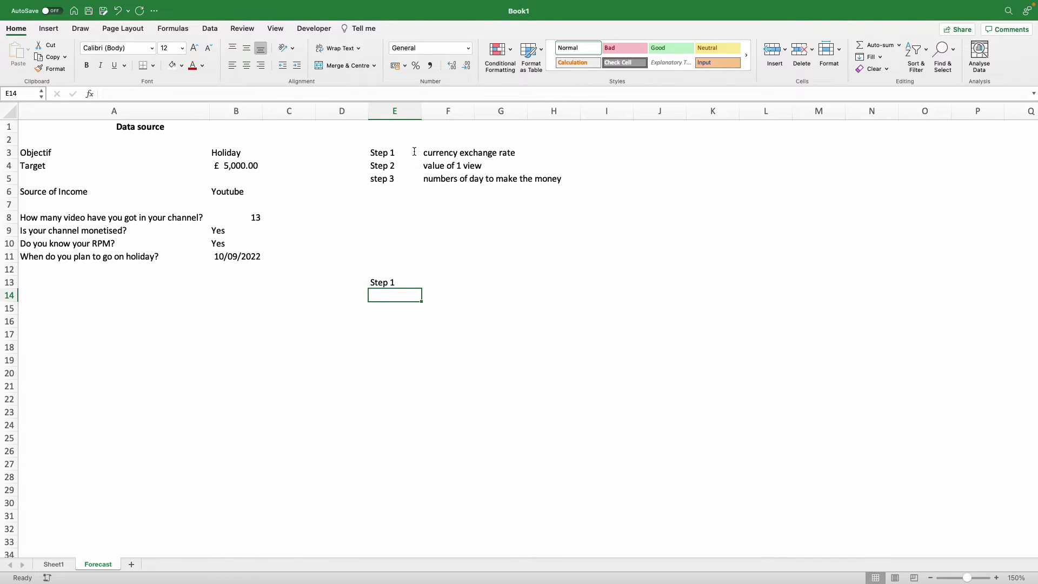
type("\"")
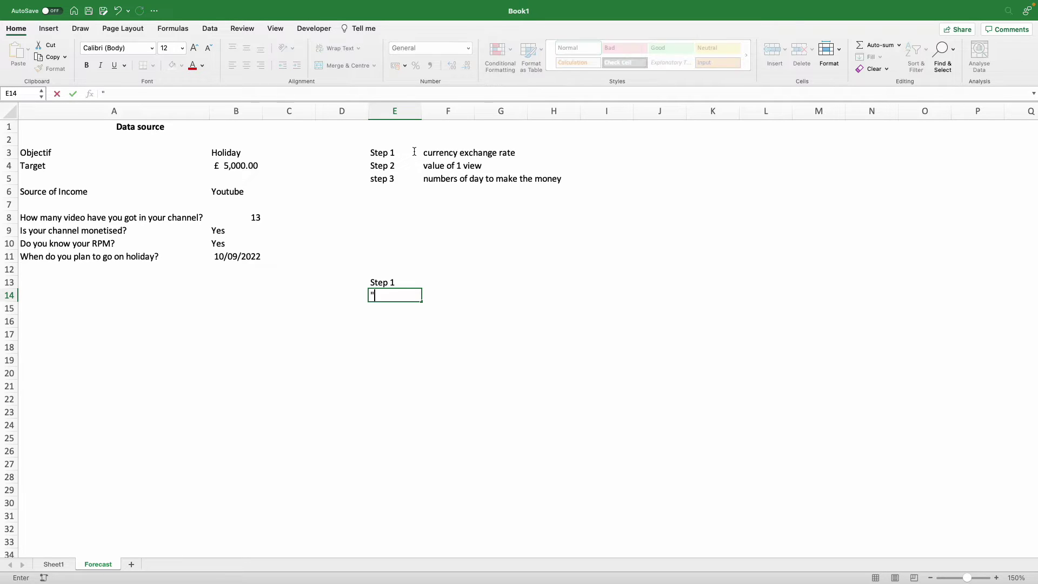
type("GBP/USD\"")
key("ctrl+Return")
Convert GBP/USD to a Currencies data type with Price and Last trade time fields, widening column G
left_click(210, 28)
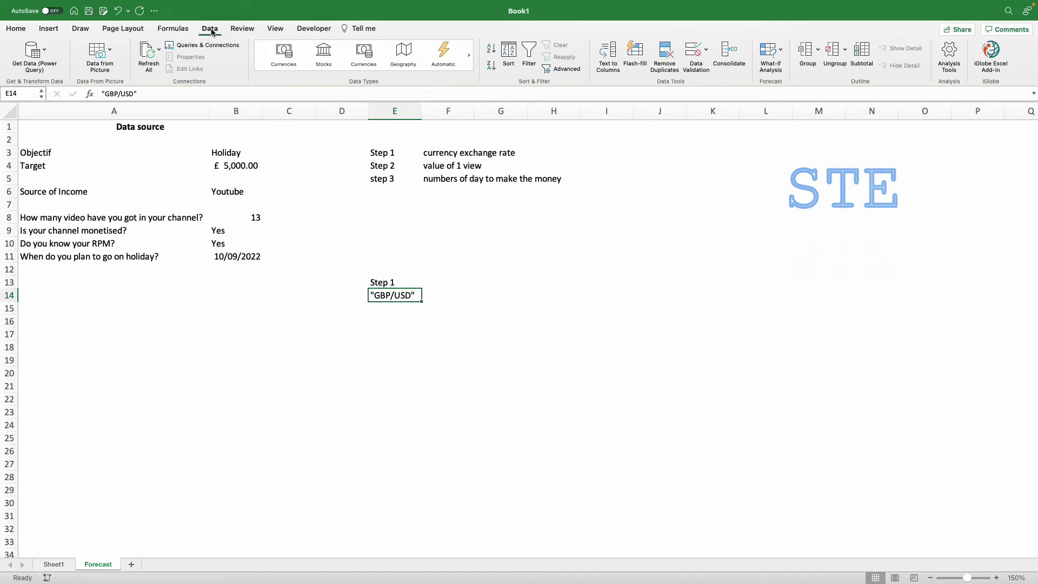
left_click(284, 54)
left_click(431, 299)
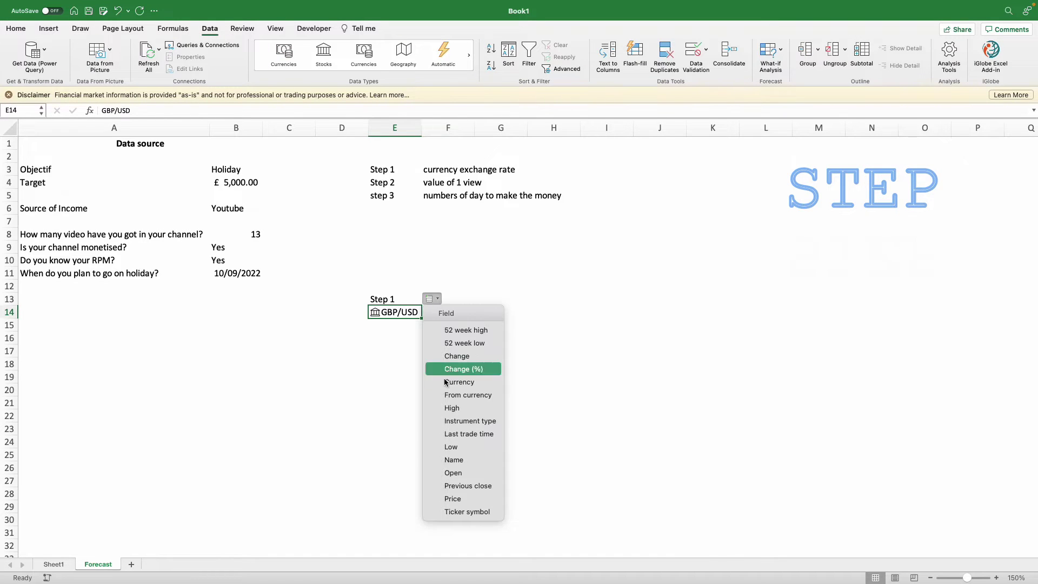
left_click(457, 500)
left_click(438, 300)
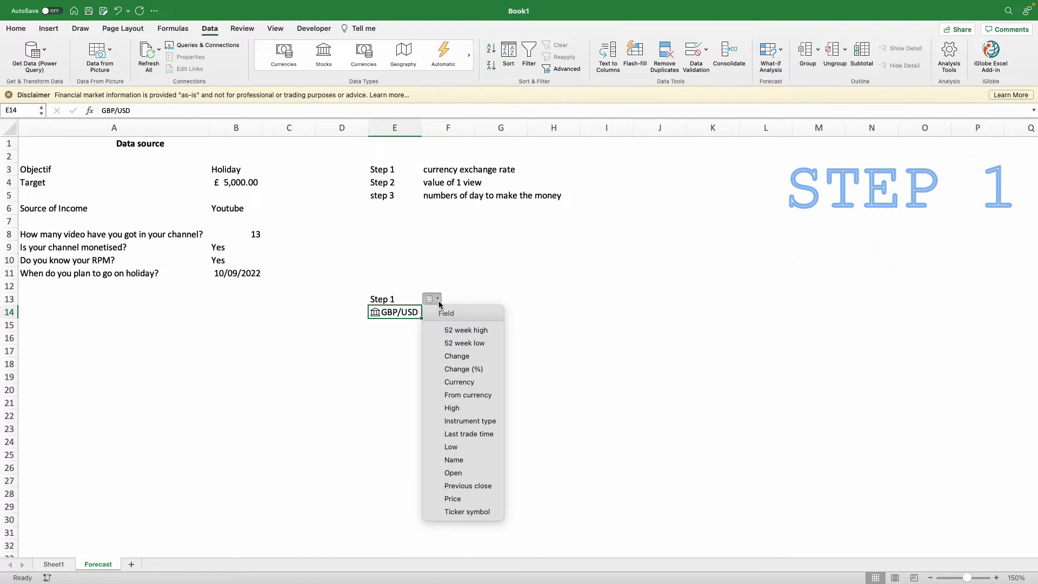
left_click(464, 435)
left_click_drag(528, 132, 565, 132)
Insert a blank row above the GBP/USD row
left_click(395, 299)
right_click(8, 299)
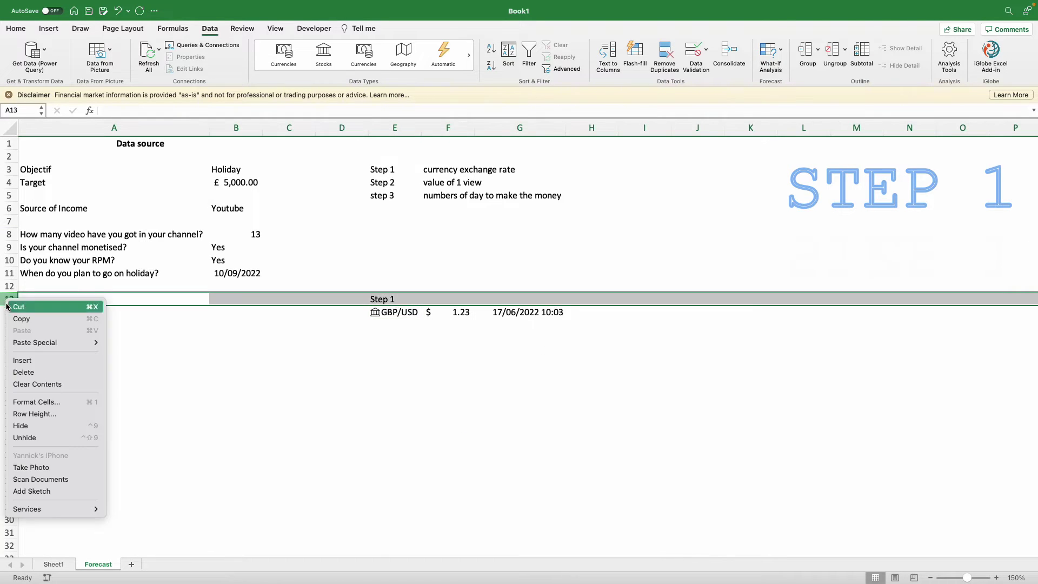
key("Escape")
left_click(8, 312)
right_click(9, 312)
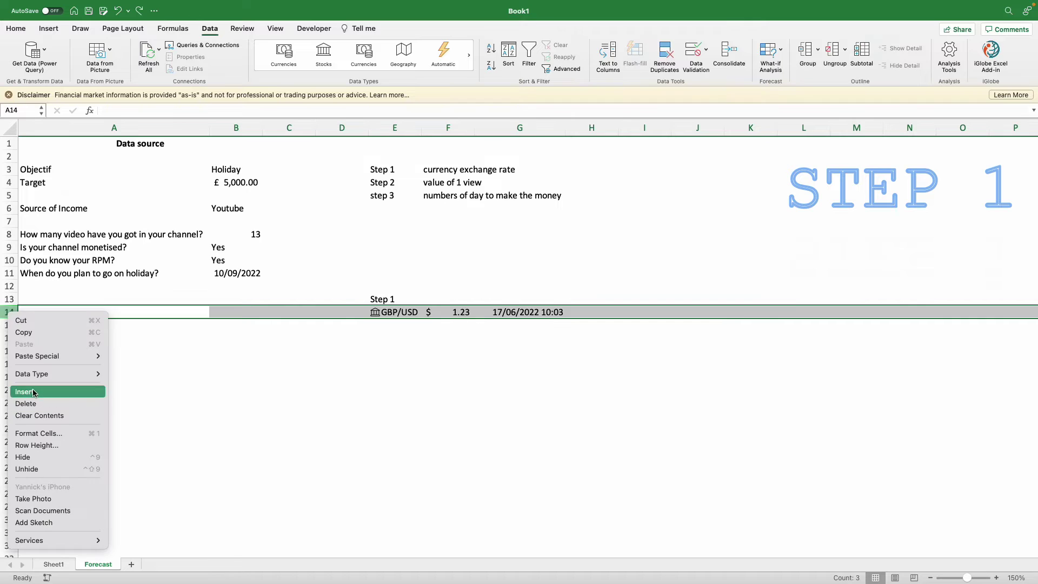
left_click(33, 392)
Turn the three GBP/USD cells into a table and name the first header Currency Exchange
left_click_drag(389, 325, 540, 325)
left_click(49, 29)
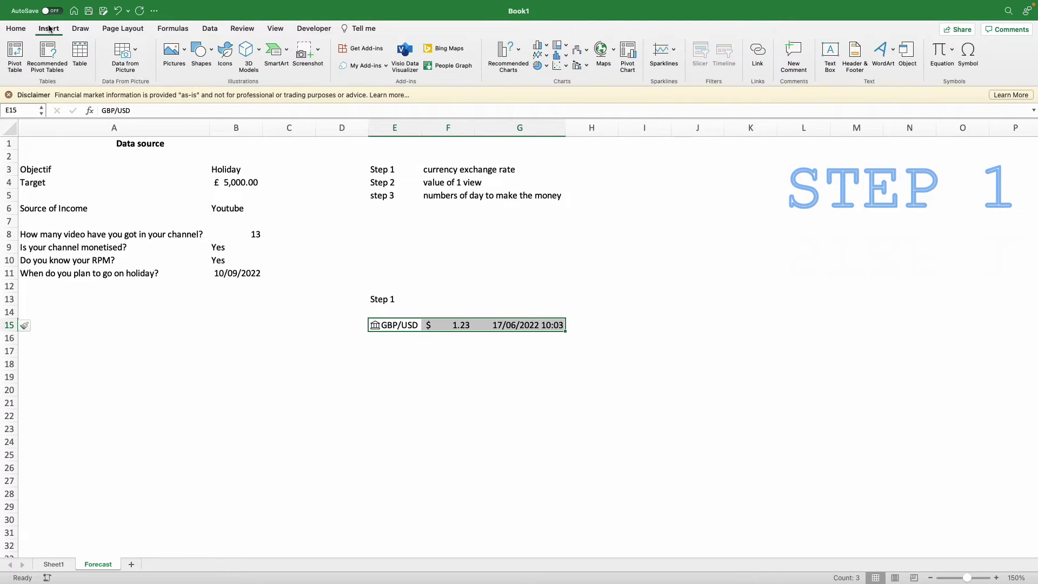
left_click(79, 54)
left_click(556, 202)
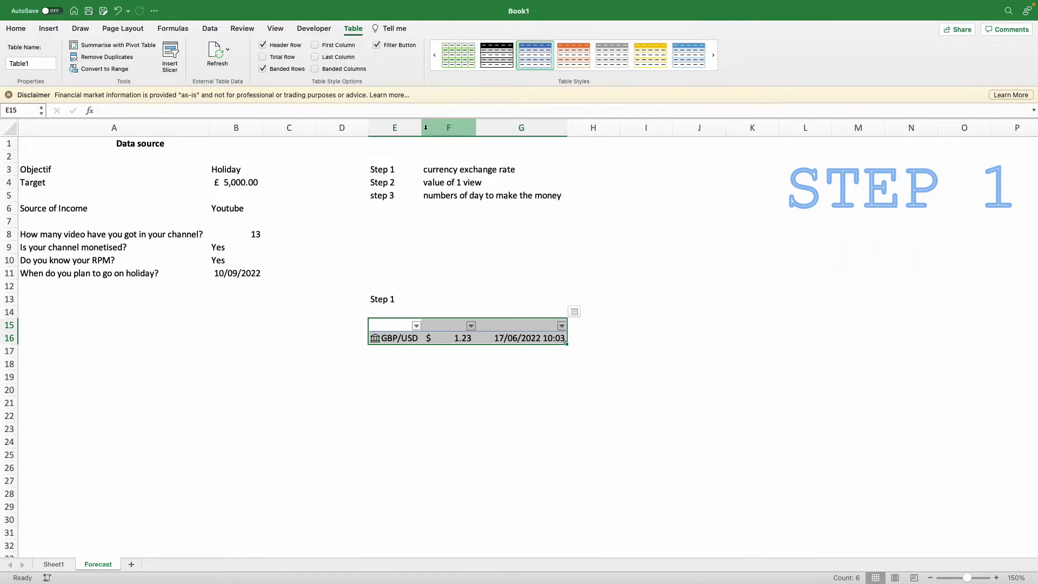
left_click_drag(425, 125, 460, 125)
type("mon")
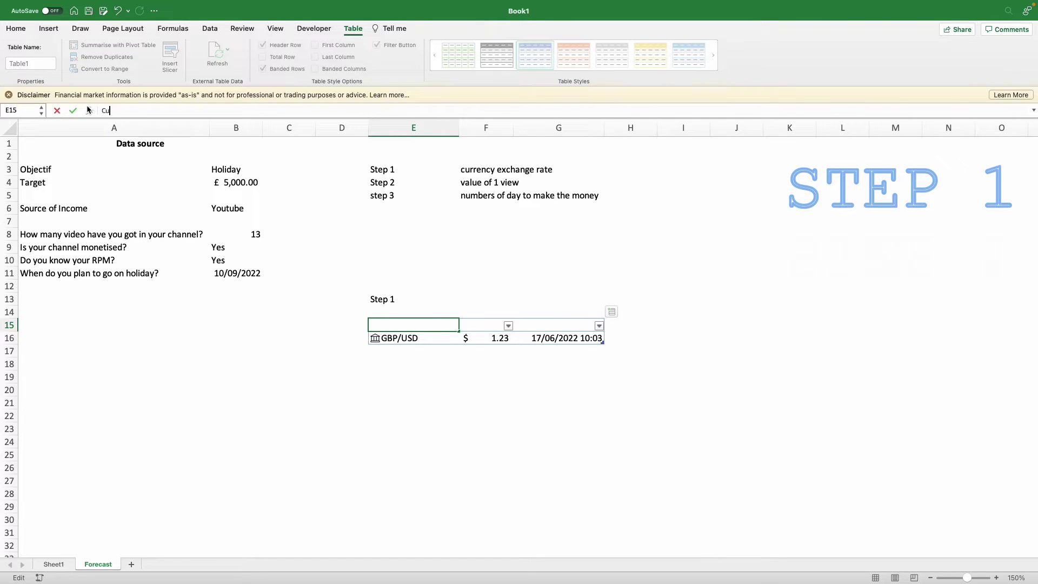
key("Return")
Name the remaining table headers Rate and Last Update
left_click(487, 325)
left_click_drag(512, 128, 520, 128)
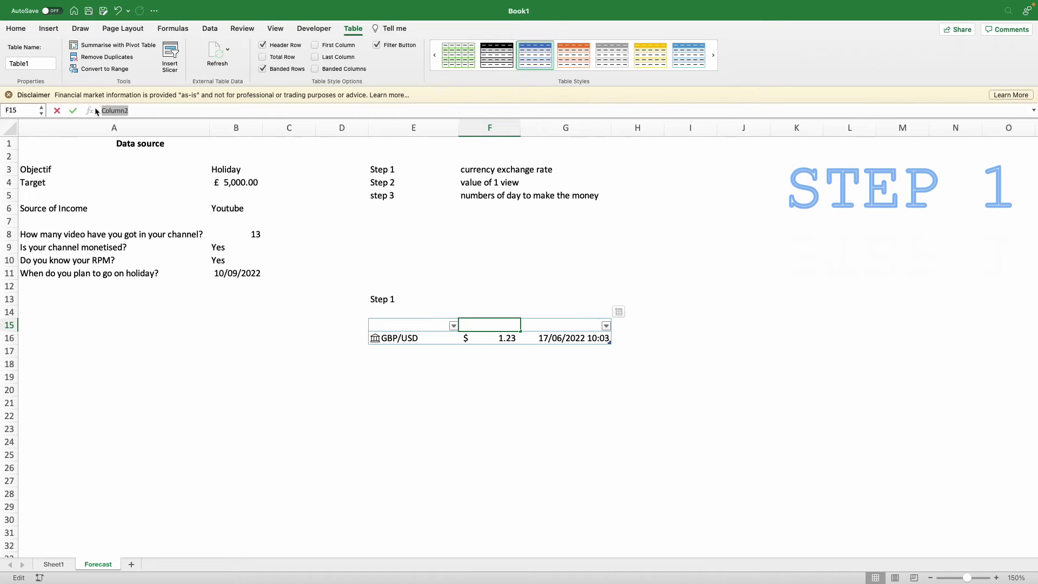
type("Rate")
key("Tab")
type("Last Update")
key("Return")
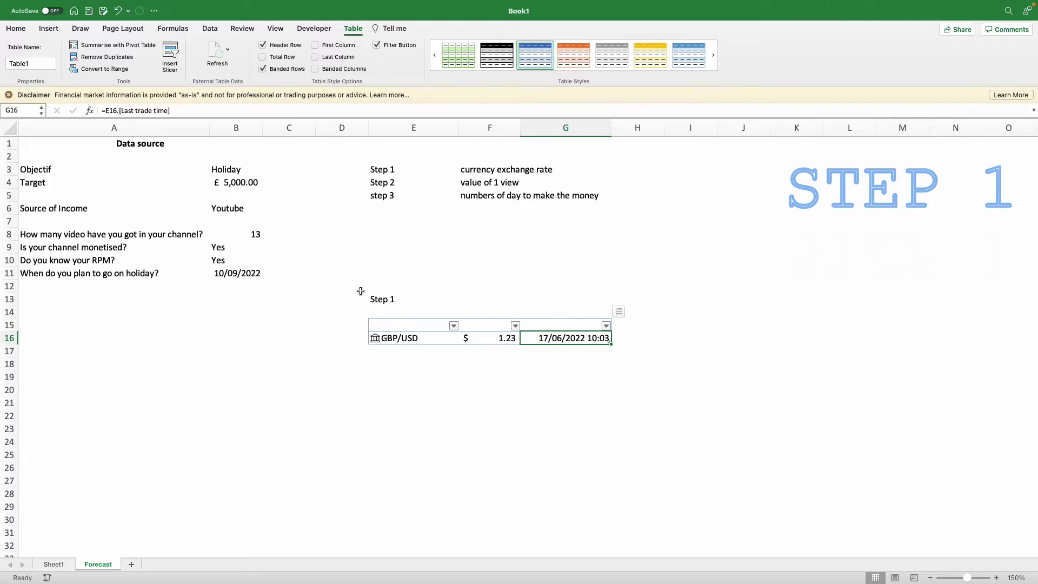
left_click(541, 325)
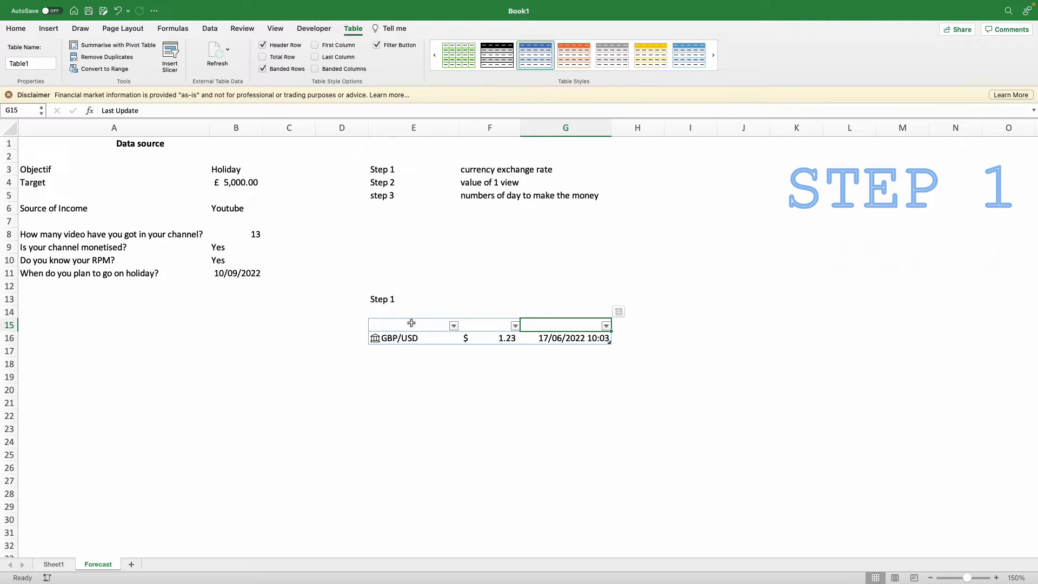
Fill the table header row blue and adjust column F's width
left_click_drag(410, 324, 541, 327)
left_click(16, 28)
left_click(182, 67)
left_click(211, 145)
left_click(385, 401)
left_click(579, 167)
mouse_move(522, 128)
left_mouse_down()
mouse_move(607, 132)
mouse_move(523, 127)
left_mouse_up()
Mark Step 1 as complete in H3
left_click(638, 169)
type("complete")
key("Return")
Reword the Step 2 description in F4 to 'value of 1 video view on Youtube'
left_click(510, 183)
left_click(131, 111)
type("video view ")
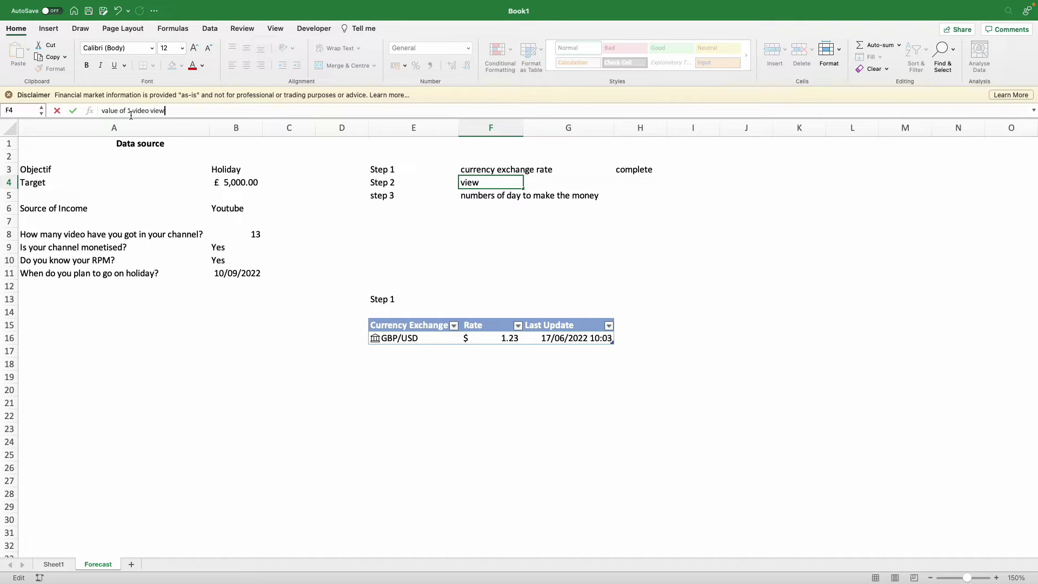
type("on Youtube")
key("Return")
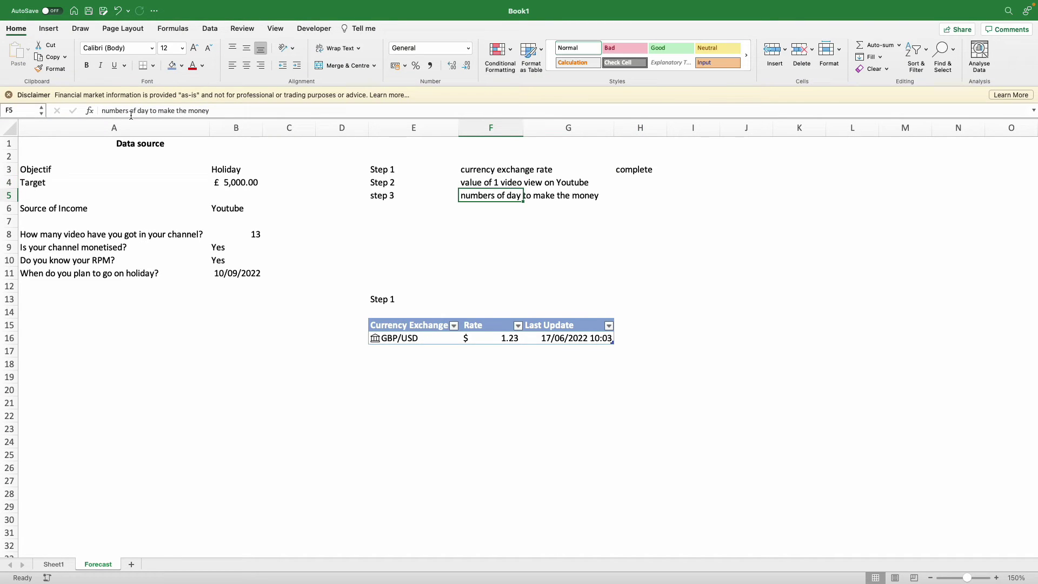
Enter the Step 2 heading in E19
left_click(370, 381)
type("Ste")
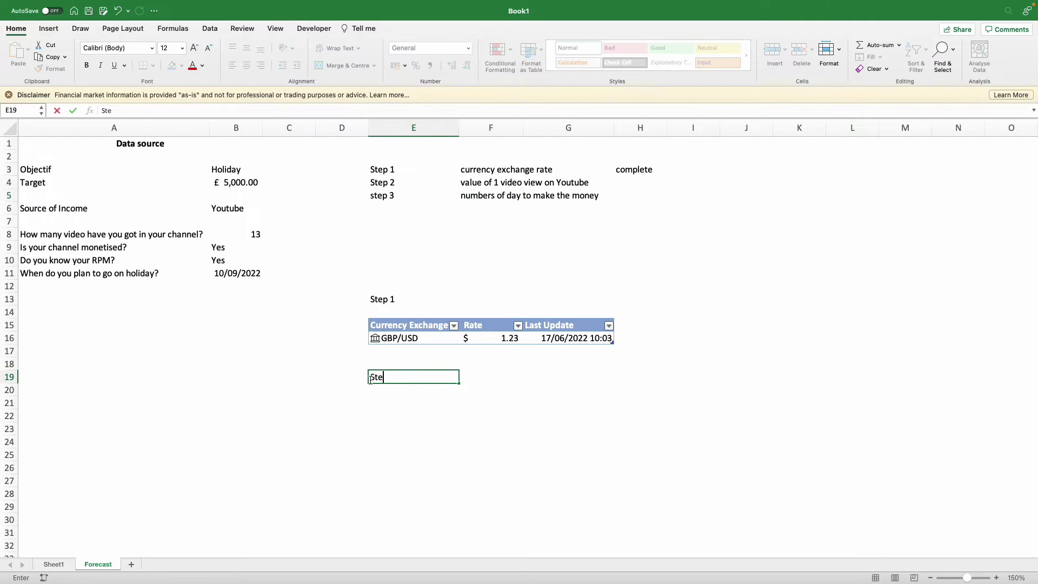
type("p 2")
key("Return")
key("Return")
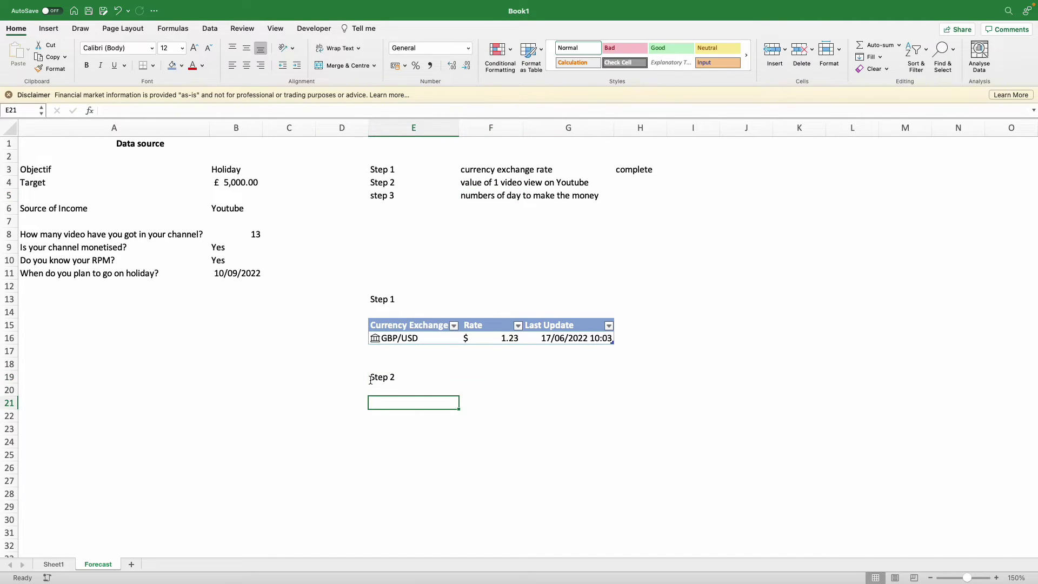
left_click(241, 261)
left_click(273, 261)
left_click(382, 390)
Label E21 as RPM and E22 as RPV
left_click(384, 397)
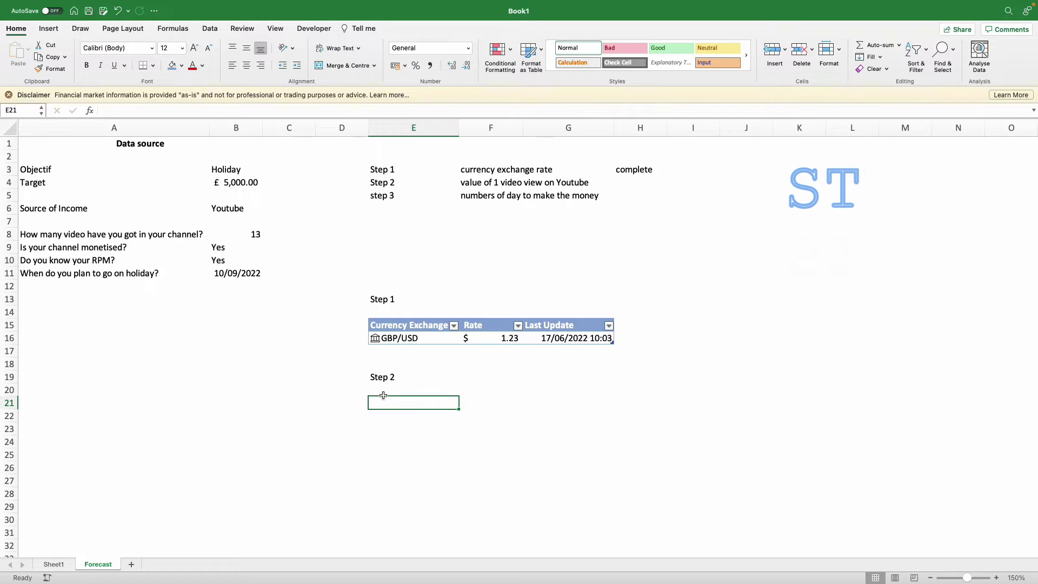
type("RPM")
key("Tab")
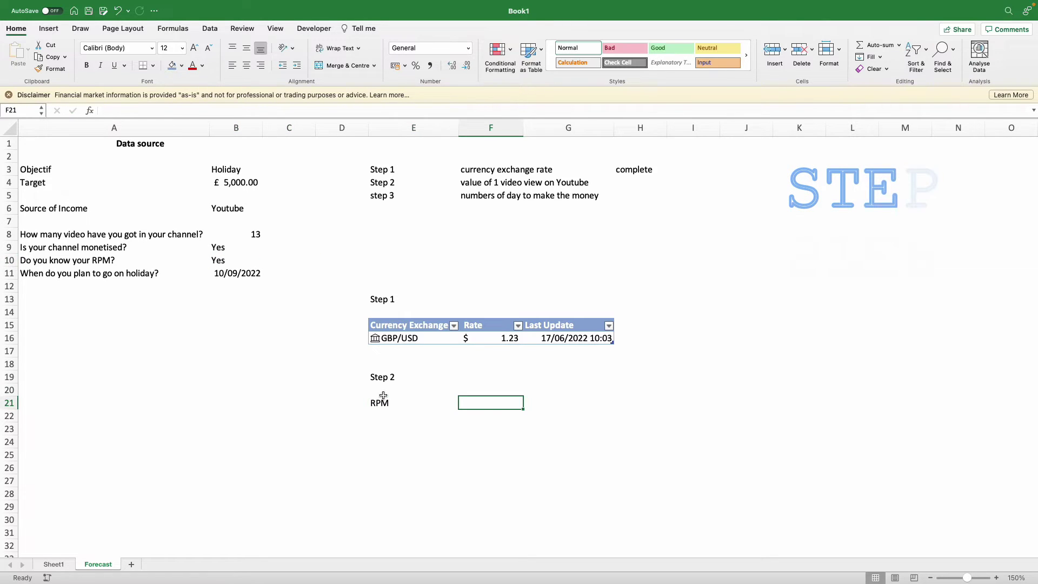
key("Left")
left_click(108, 394)
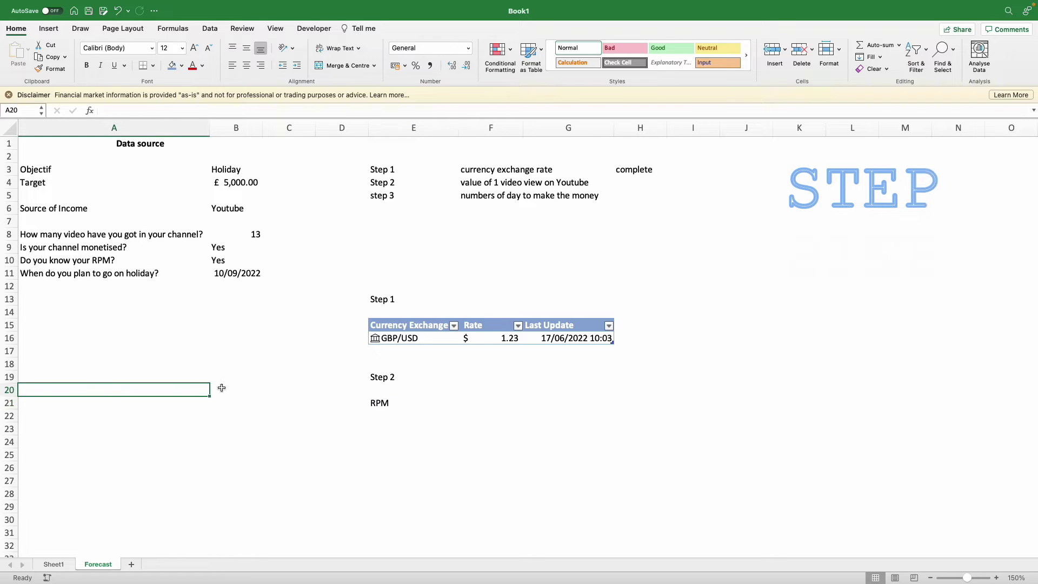
type("Revenue per Mille")
key("BackSpace")
key("BackSpace")
key("BackSpace")
key("BackSpace")
key("BackSpace")
key("BackSpace")
key("BackSpace")
key("BackSpace")
key("BackSpace")
key("BackSpace")
key("BackSpace")
key("BackSpace")
key("BackSpace")
key("BackSpace")
key("BackSpace")
key("BackSpace")
key("BackSpace")
left_click(385, 414)
type("RPV")
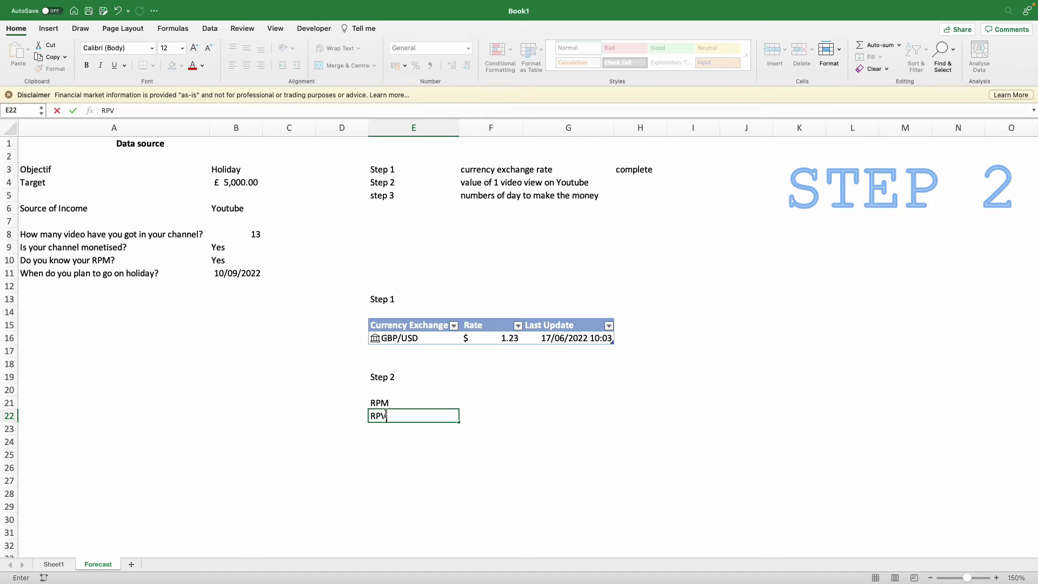
key("Tab")
Enter the RPM value 2.52 in F21, formatted as $ Accounting
key("Up")
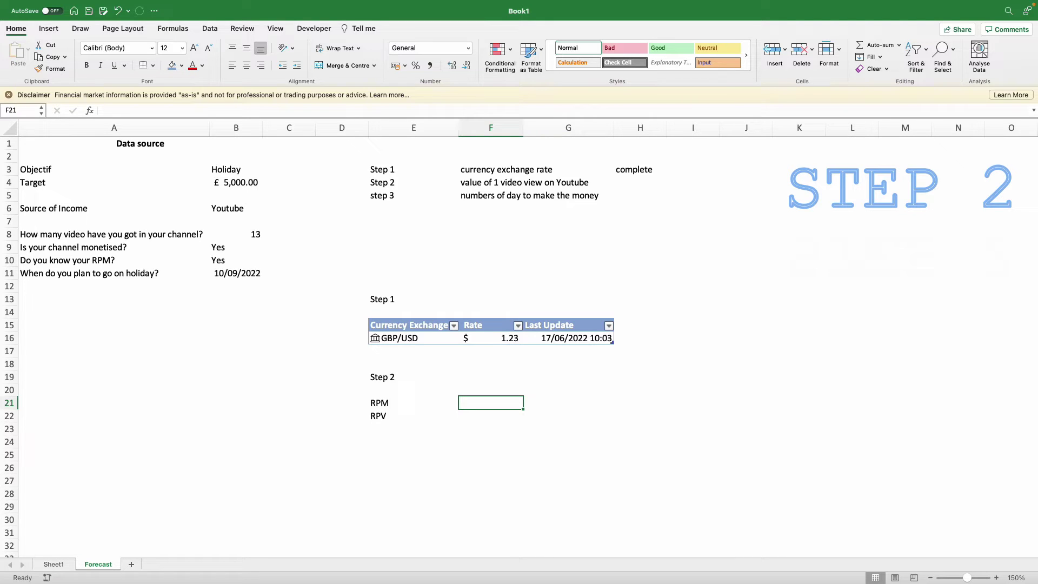
type("2.52")
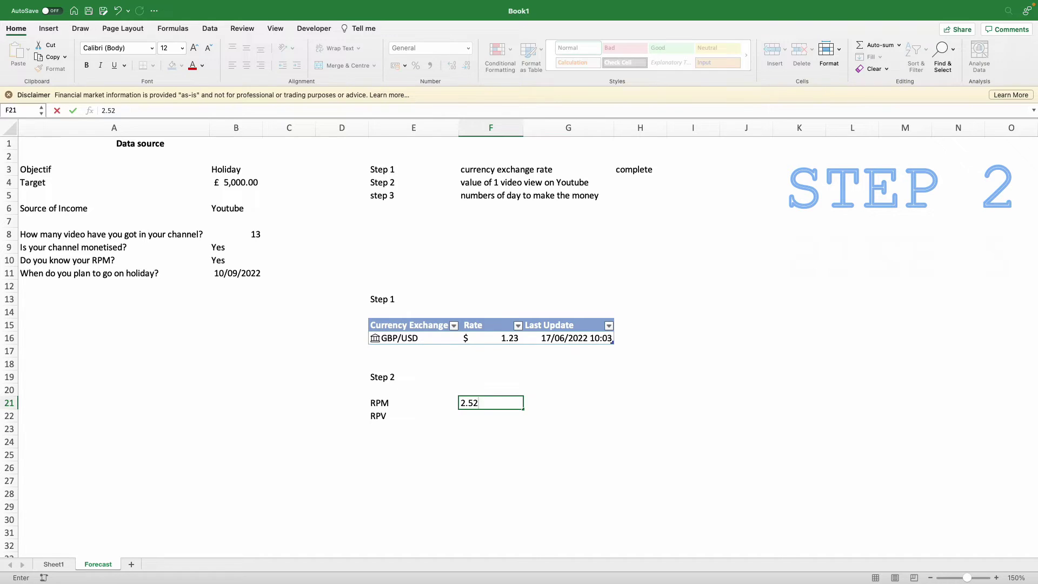
left_click(73, 111)
left_click(405, 66)
left_click(432, 102)
Add value and Views headings in F20:G20 and 1000 views in G21
left_click(493, 387)
type("val")
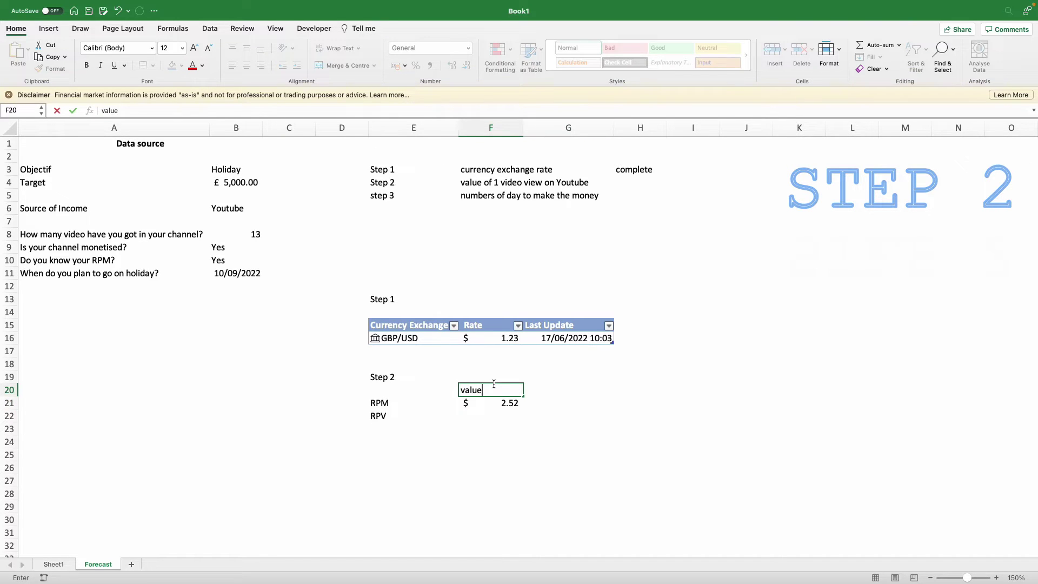
type("ue")
key("Tab")
type("Niews")
key("Return")
type("1000")
key("Return")
Add the note 'Revenue per view' in A22
left_click(389, 419)
left_click(106, 410)
type("Revenue per view")
key("Tab")
key("Tab")
key("Tab")
key("Tab")
key("Tab")
Compute RPV in F22 as RPM divided by views, with extra decimals, and 1 view in G22
type("=")
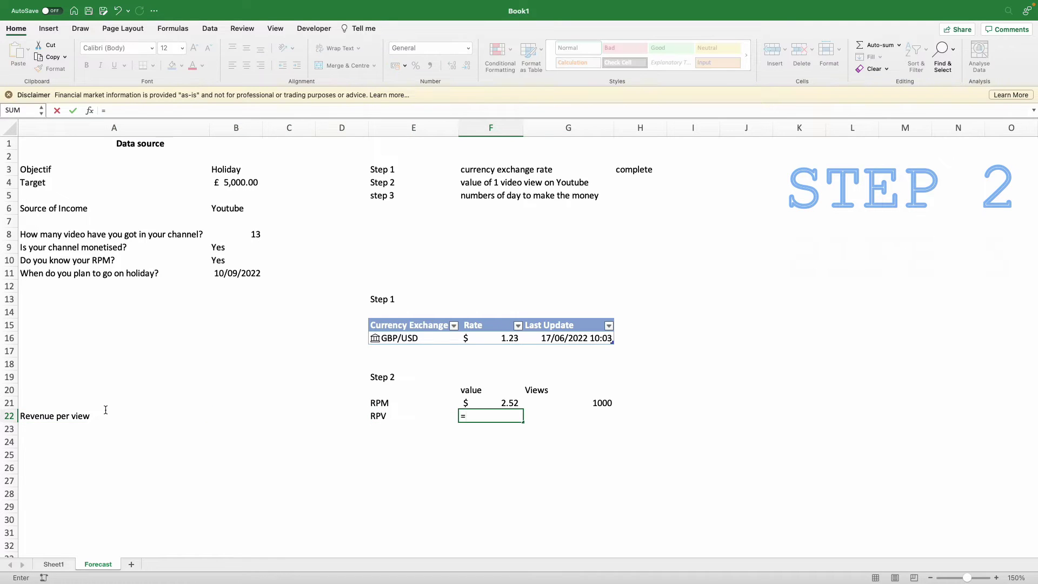
key("Up")
type("/")
key("Up")
key("Right")
key("Return")
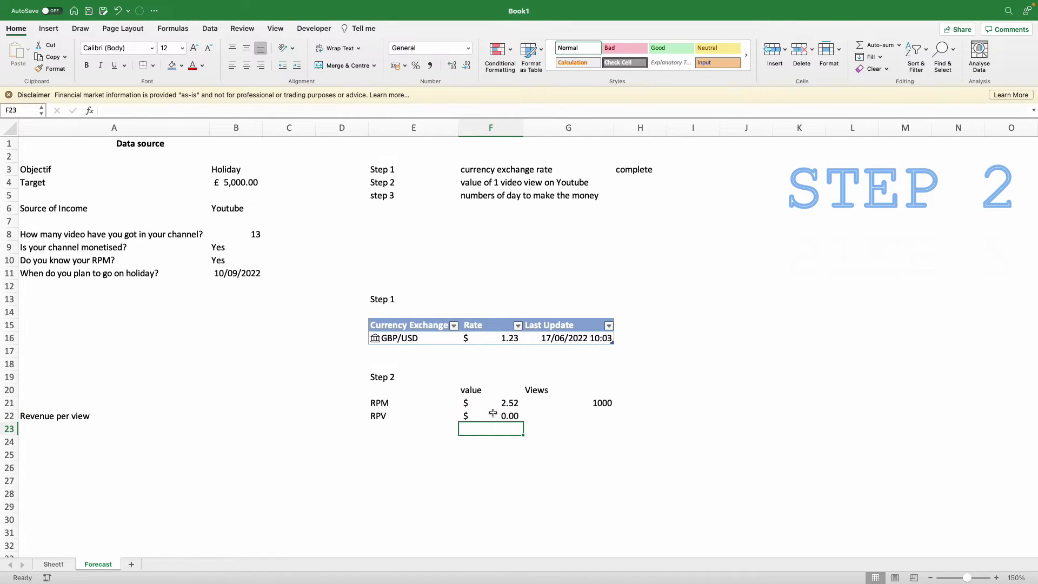
key("Up")
left_click(464, 65)
left_click(464, 66)
left_click(452, 65)
left_click(452, 66)
left_click(452, 65)
left_click(452, 66)
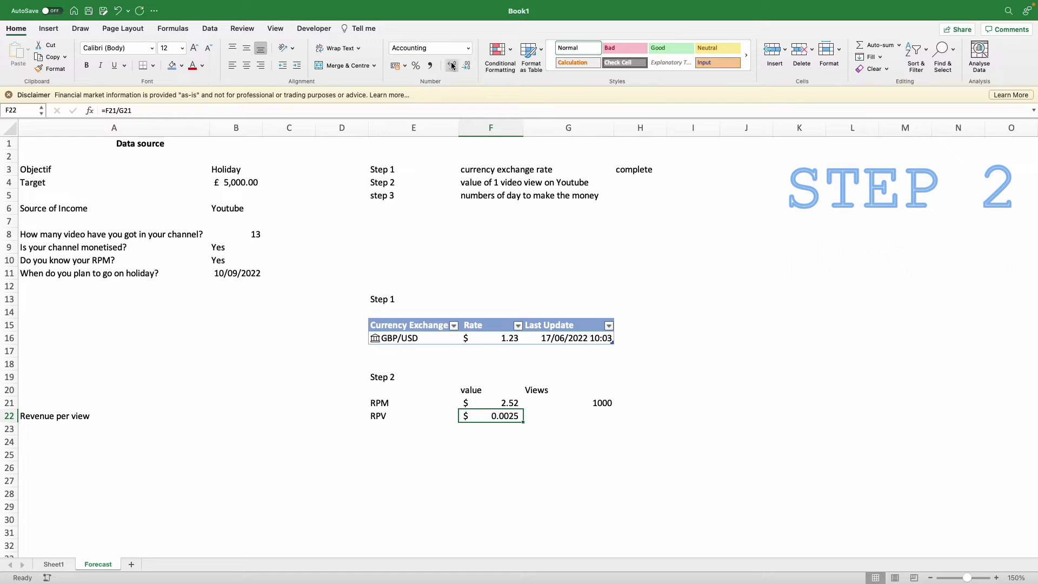
left_click(570, 421)
type("1")
key("Return")
Add a Target row in E23 linked to the £5,000.00 target with =B4
left_click(380, 426)
type("Target")
key("Tab")
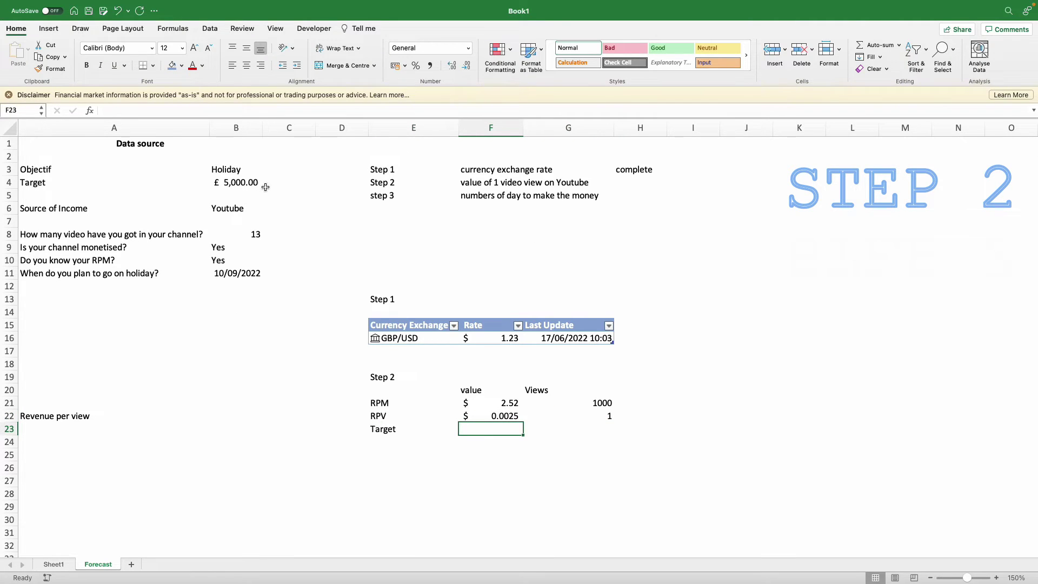
left_click(242, 184)
left_click(478, 430)
type("=B4")
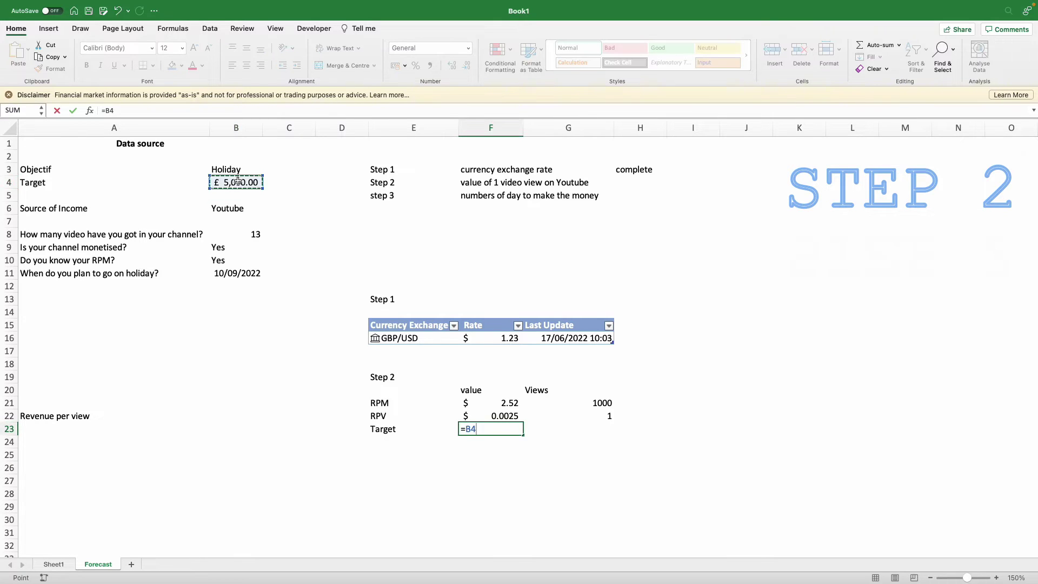
key("Return")
Add 'Target in USD dollar' in E24 as =F23*Rate, formatted as $ Accounting ($6,158.50)
left_click(380, 442)
type("Target in do")
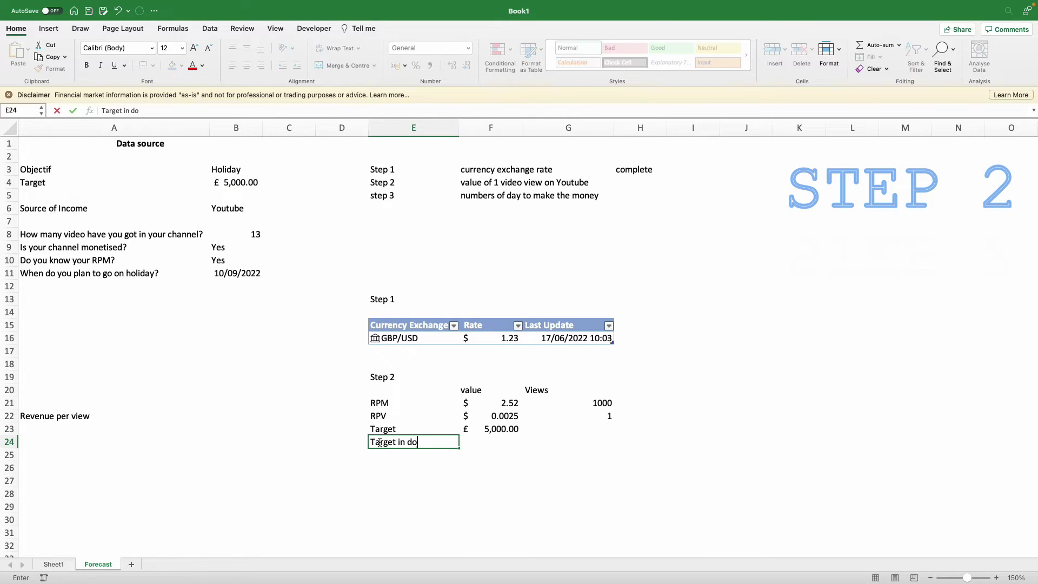
type("llar")
key("BackSpace")
key("BackSpace")
key("BackSpace")
key("BackSpace")
key("BackSpace")
key("BackSpace")
type("USD d")
key("Tab")
type("=F23*")
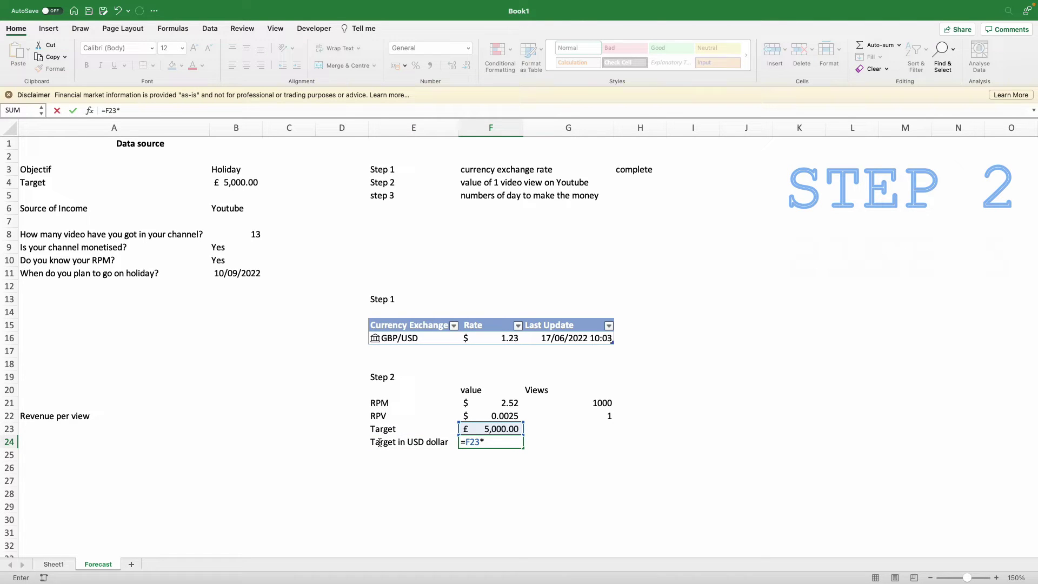
left_click(503, 338)
key("Return")
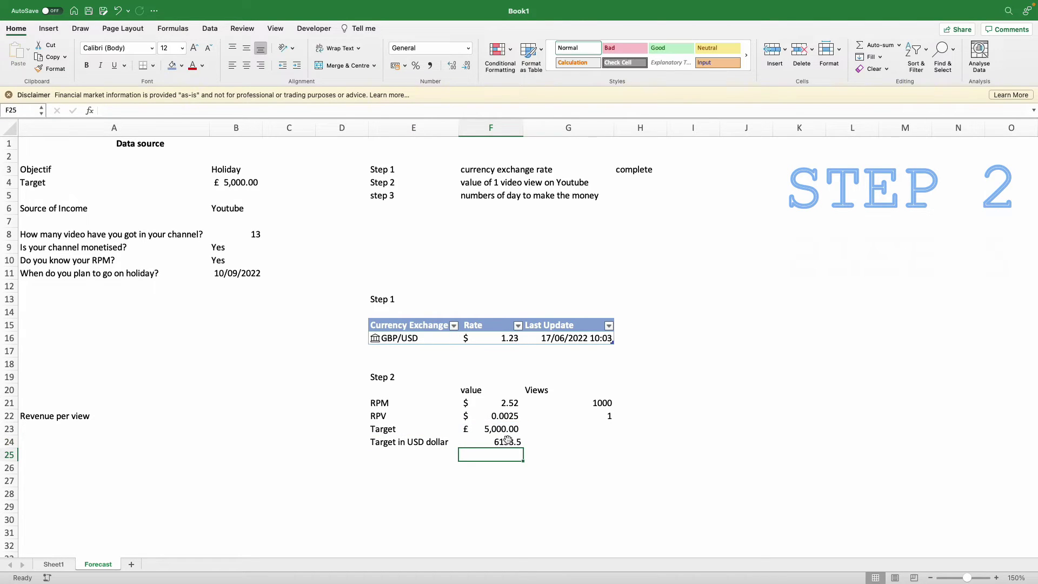
key("Up")
left_click(397, 65)
left_click(406, 66)
left_click(408, 108)
left_click(563, 442)
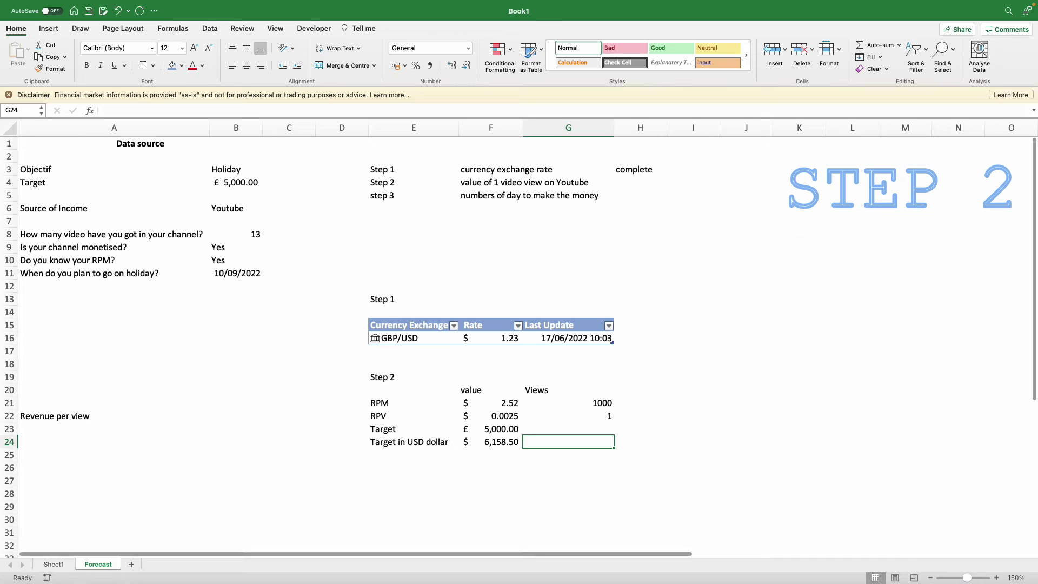
key("F2")
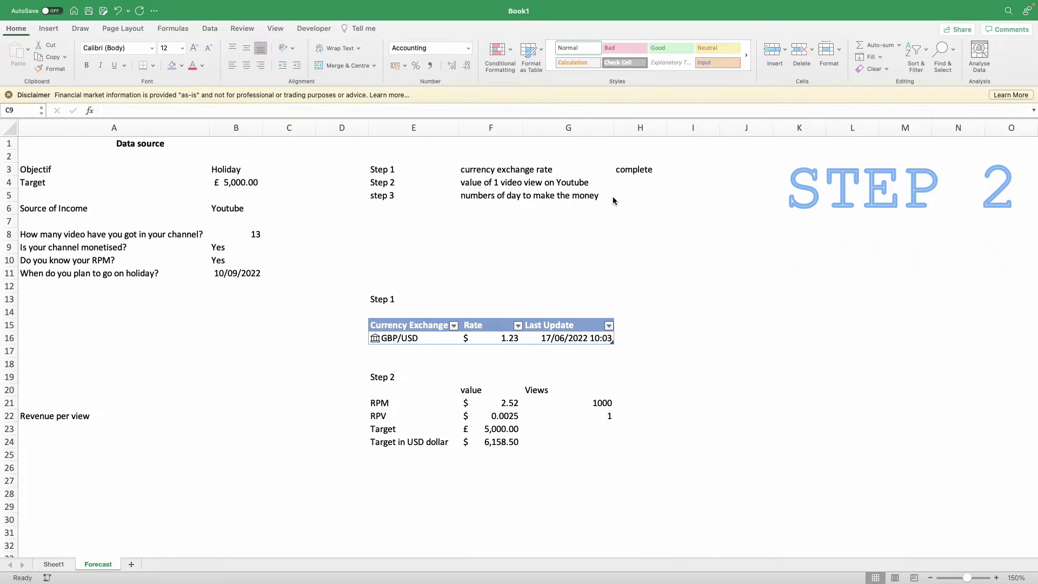
Calculate views needed in G24 as =F24/F22 with no decimal places
key("Escape")
type("=")
left_click(500, 442)
type("/")
left_click(503, 417)
key("Return")
key("Up")
left_click(467, 65)
left_click(466, 65)
left_click(467, 65)
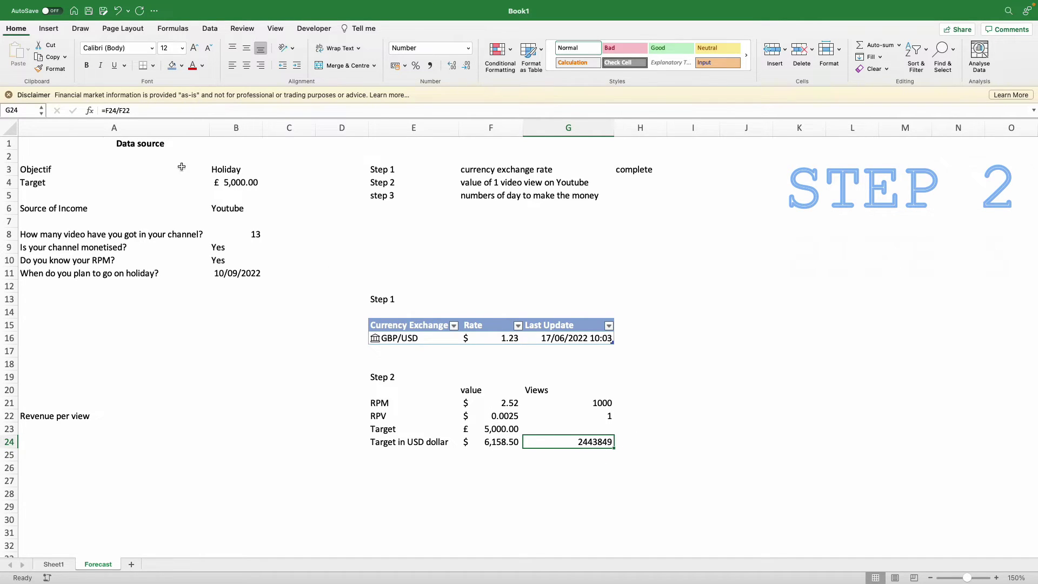
Wrap the views formula in ROUNDUP so G24 shows 2443850
left_click(104, 110)
type("round")
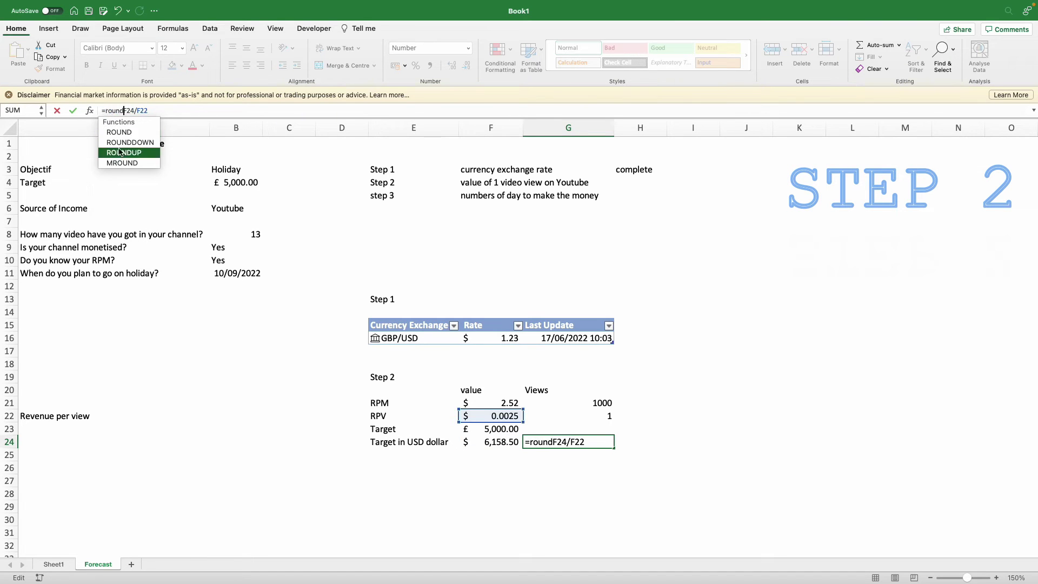
double_click(120, 154)
left_click(171, 110)
type(")")
key("Return")
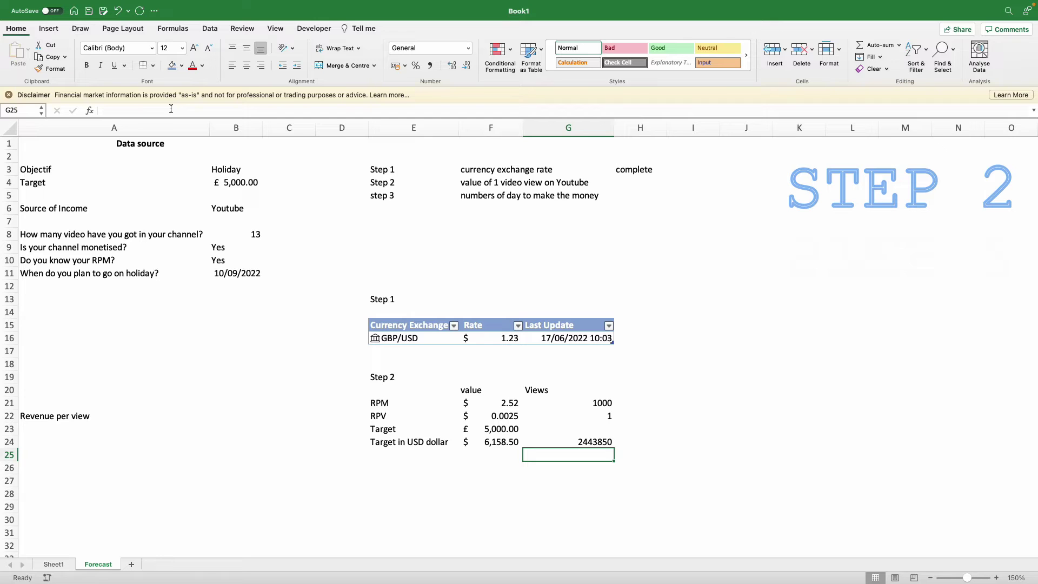
left_click(640, 183)
Mark Step 2 as complete in H4
type("complete")
key("Return")
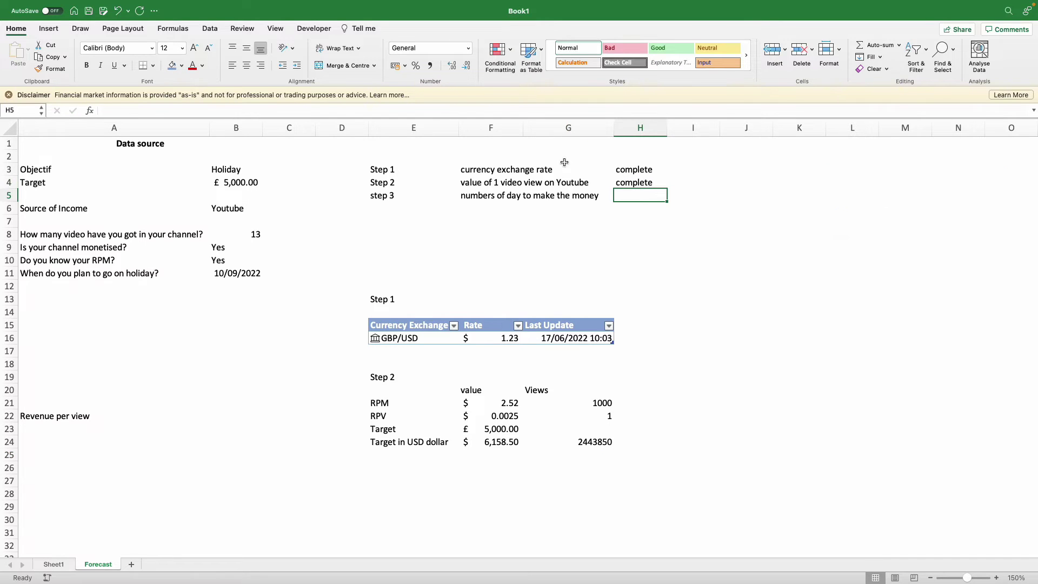
scroll(452, 456, "down", 3)
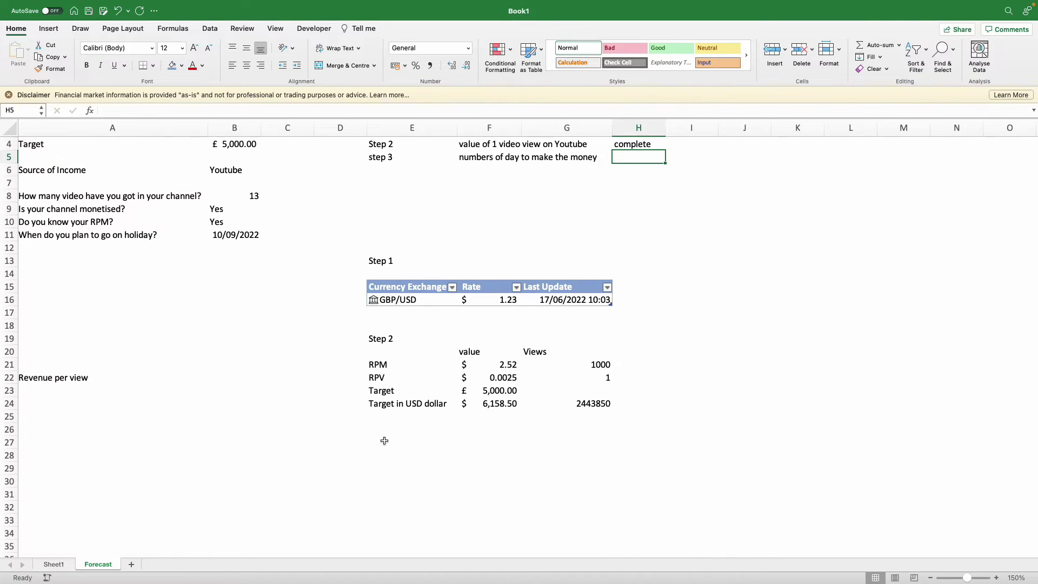
Add Start date and End date labels in E27:E28
left_click(385, 441)
type("sum(")
key("BackSpace")
key("BackSpace")
key("BackSpace")
key("BackSpace")
type("Start date")
key("Return")
type("E")
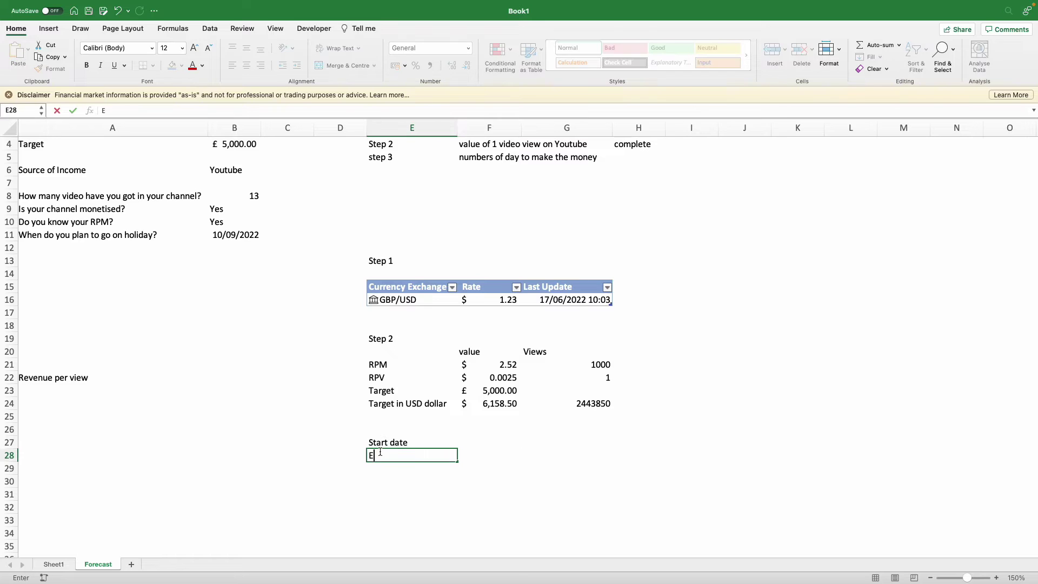
type("nd date")
key("Return")
key("Up")
key("Right")
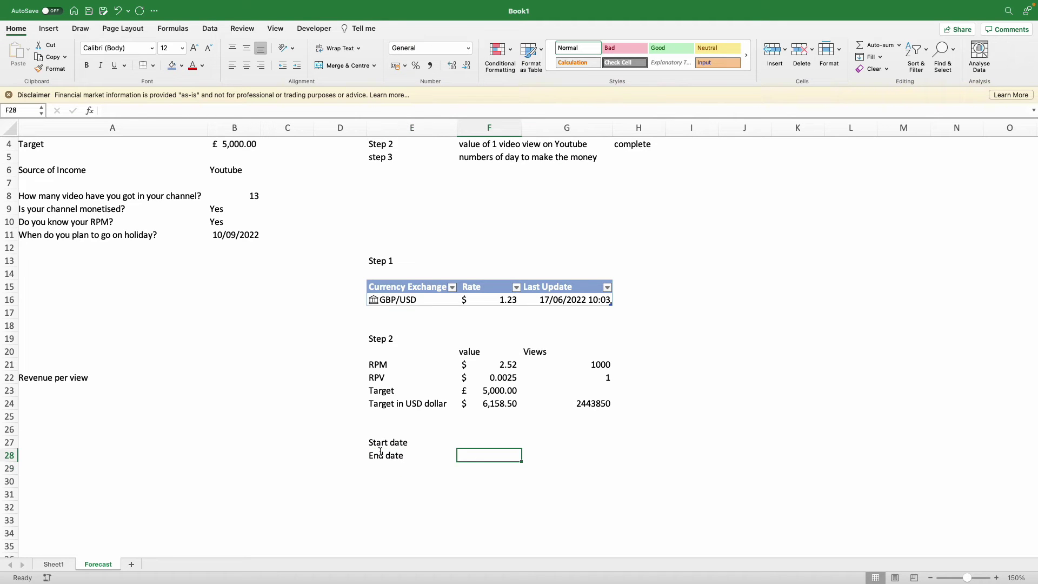
Set the first period from =TODAY() in F27 to 30/06/2022 in F28
type("10")
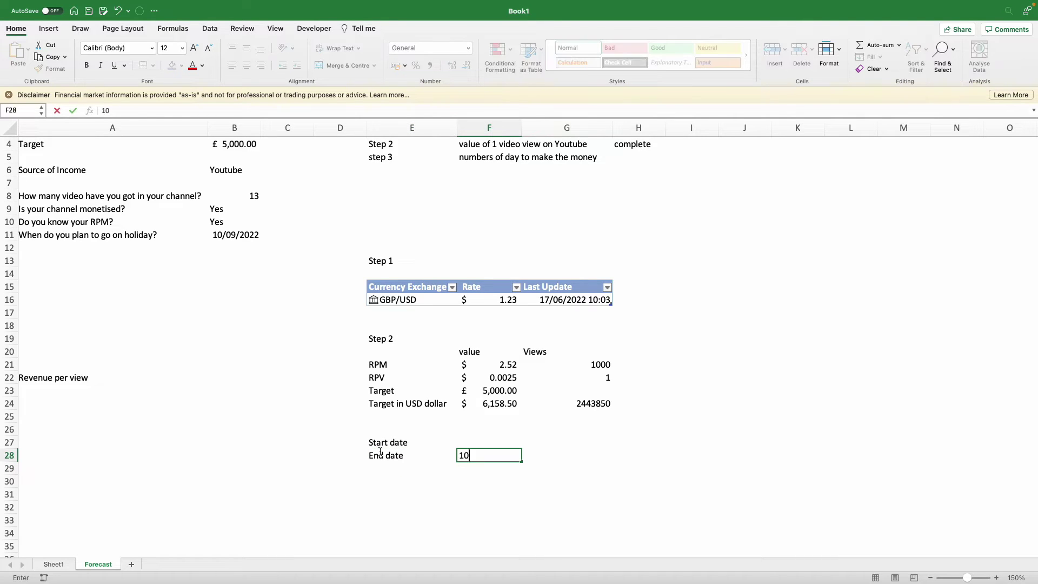
type("/")
key("Escape")
left_click(473, 443)
type("=today()")
key("Return")
left_click(474, 444)
left_click(479, 454)
type("30/06/2022")
key("Tab")
Enter July (1/07/2022–31/07/2022) and August (1/8/2022–31/08/2022) periods in columns G and H
key("Up")
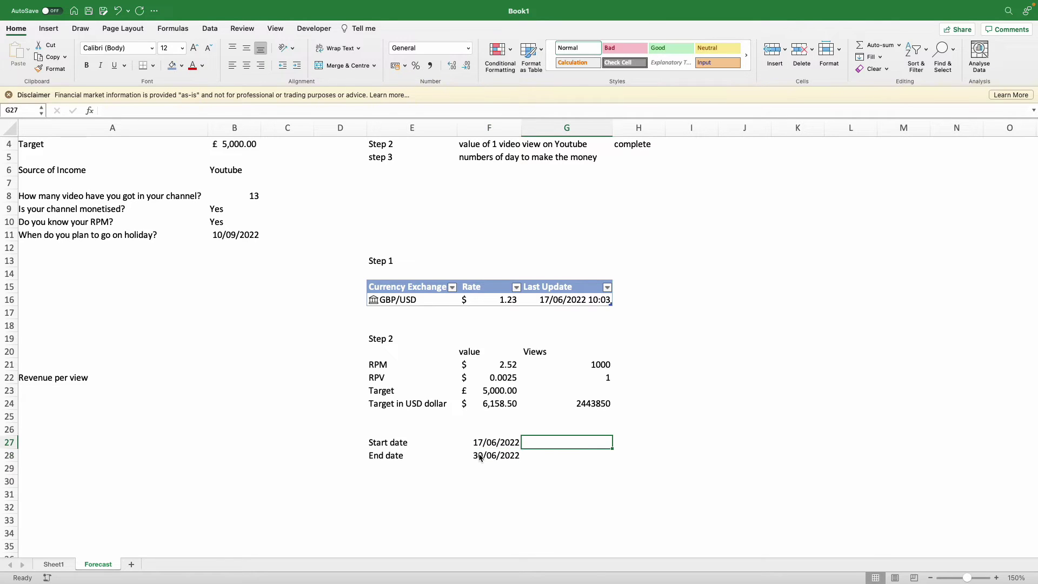
type("1/07/2022")
key("Return")
type("31/07/2022")
key("Return")
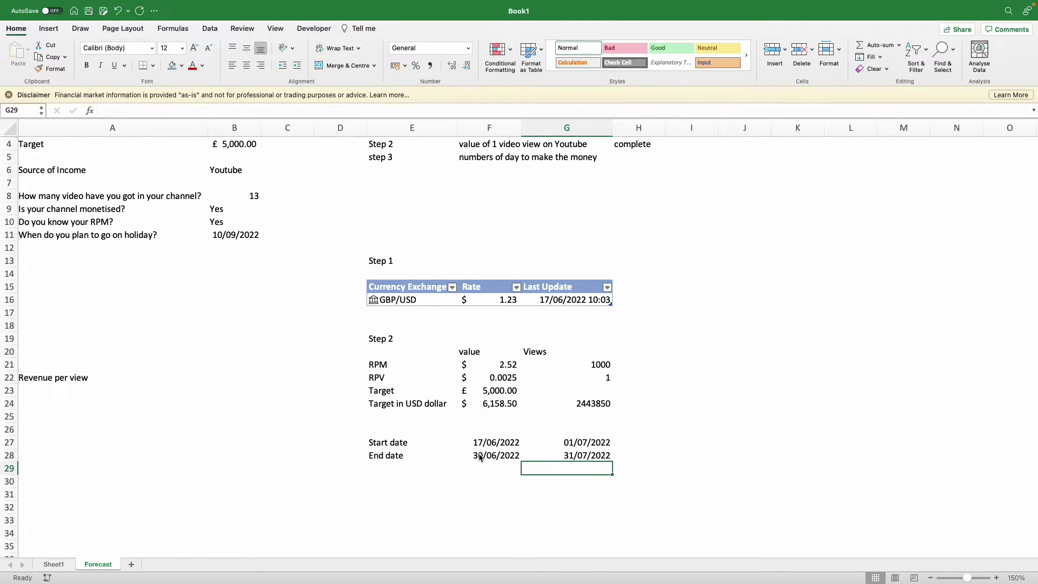
key("Right")
key("Up")
key("Up")
type("1/8/2022")
key("Return")
type("31/08/2022")
key("Tab")
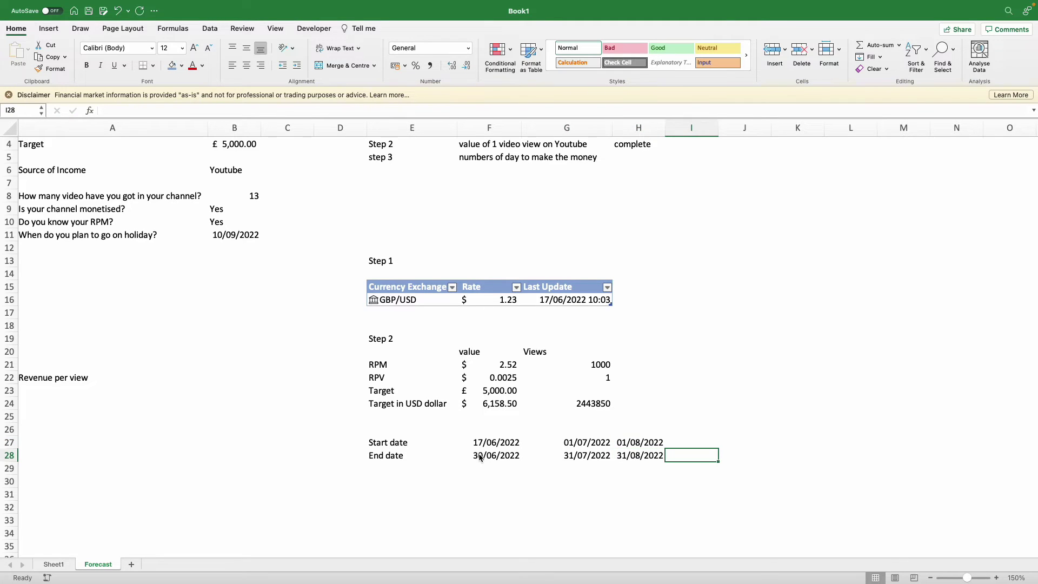
Enter September's period from 1/09/2022 to the holiday date =B11
key("Up")
type("1/09/2022")
key("Return")
type("=")
left_click(236, 234)
key("Return")
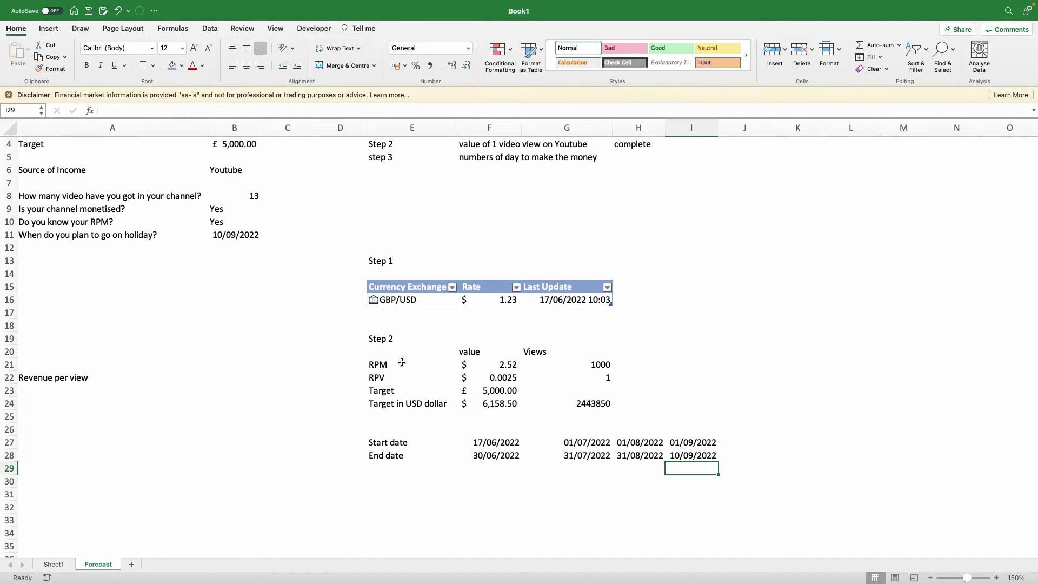
Label cell E29 'Number of days'
left_click(495, 469)
type("=")
key("Up")
key("Up")
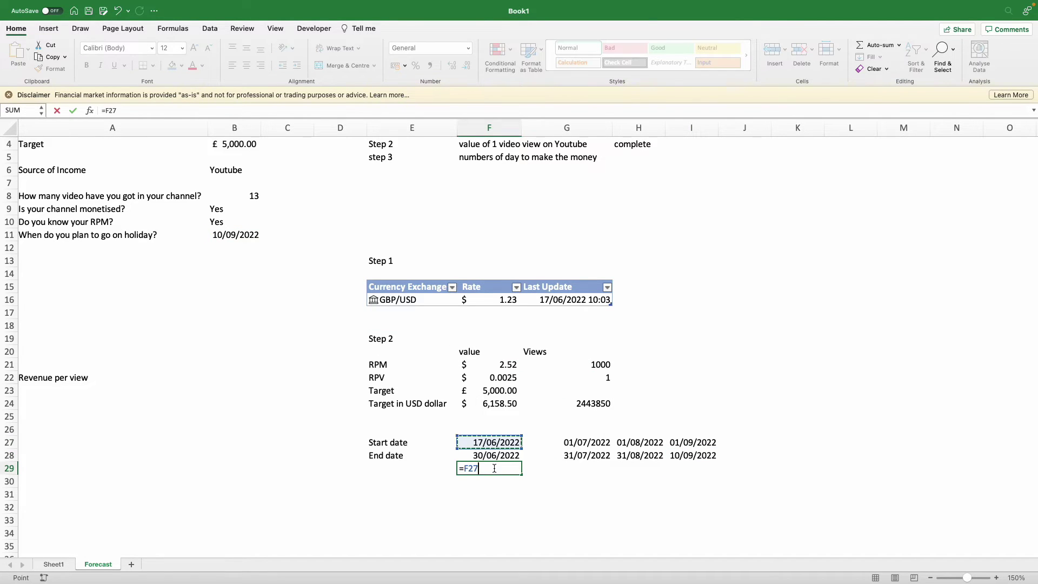
key("Escape")
key("Left")
type("Number of days")
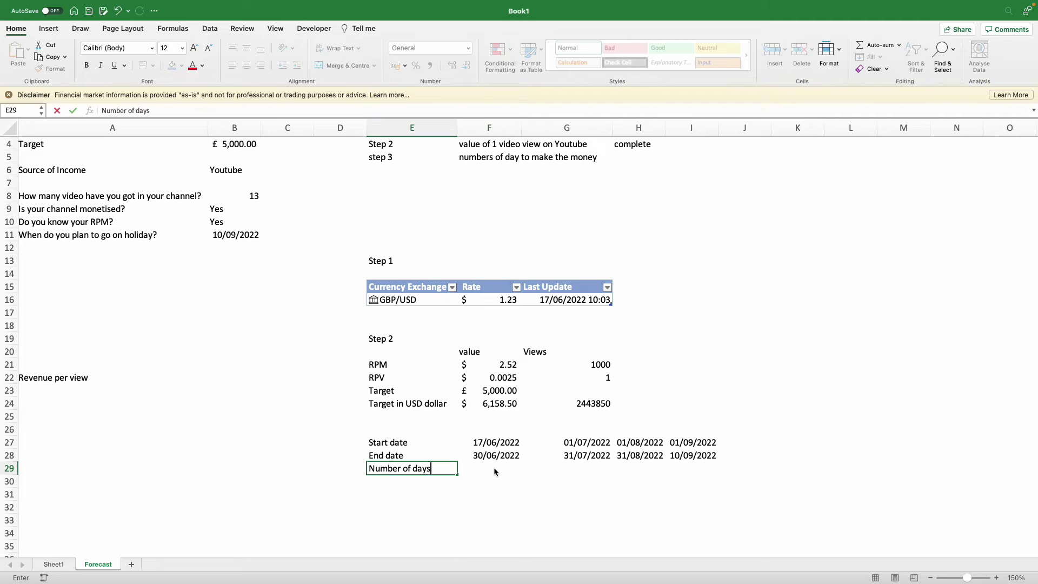
key("Tab")
Enter =F28-F27 in F29 and fill it across to column I
type("=")
key("Up")
type("-")
key("Up")
key("Up")
key("Return")
left_click(495, 468)
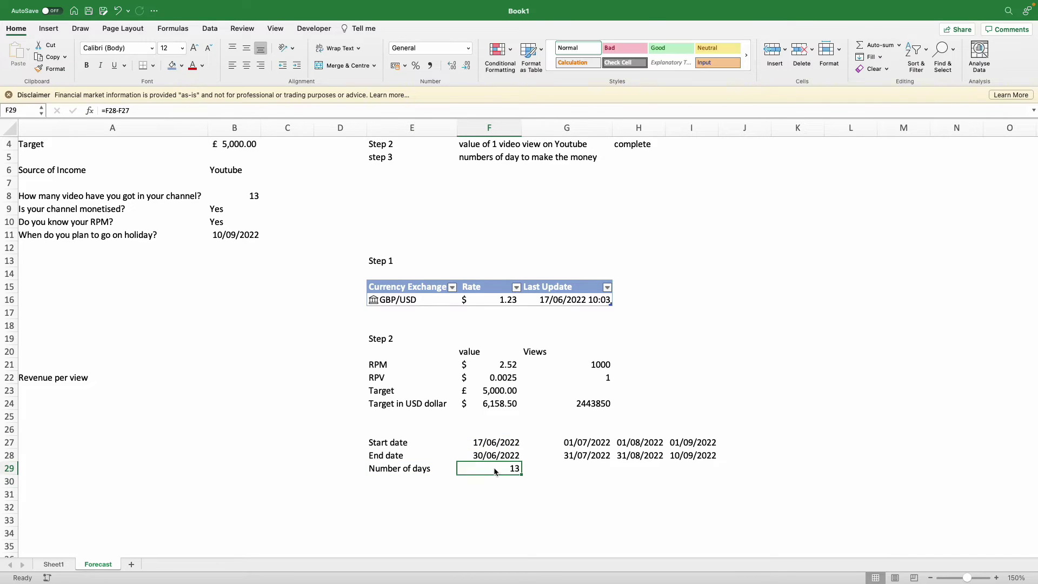
left_click_drag(522, 475, 708, 474)
Add +1 to the July day count in G29 and copy it into August
left_click(155, 111)
type("(")
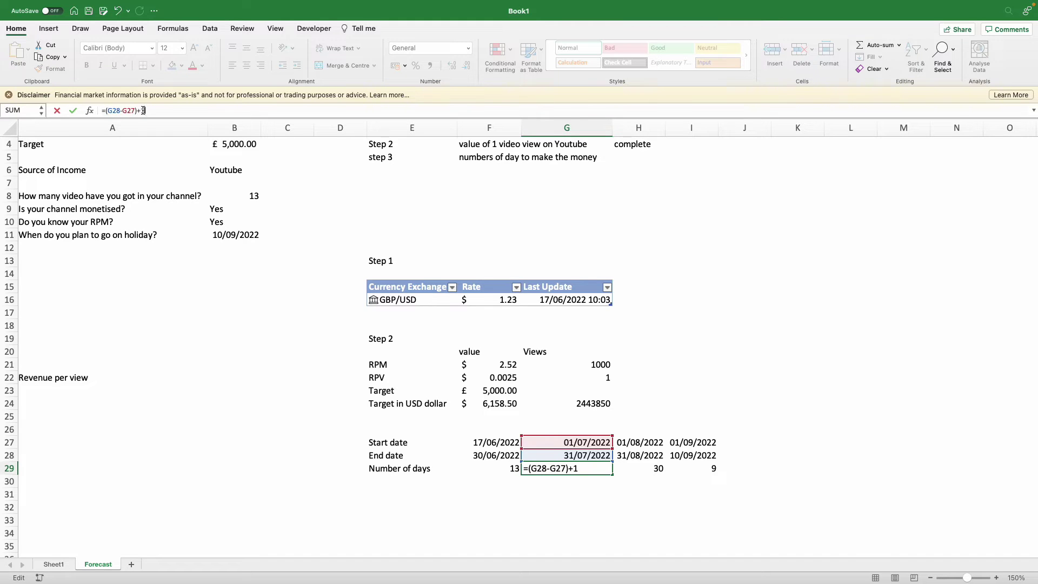
type("+1")
key("Return")
left_click(567, 468)
left_click_drag(613, 475, 660, 473)
left_click(639, 494)
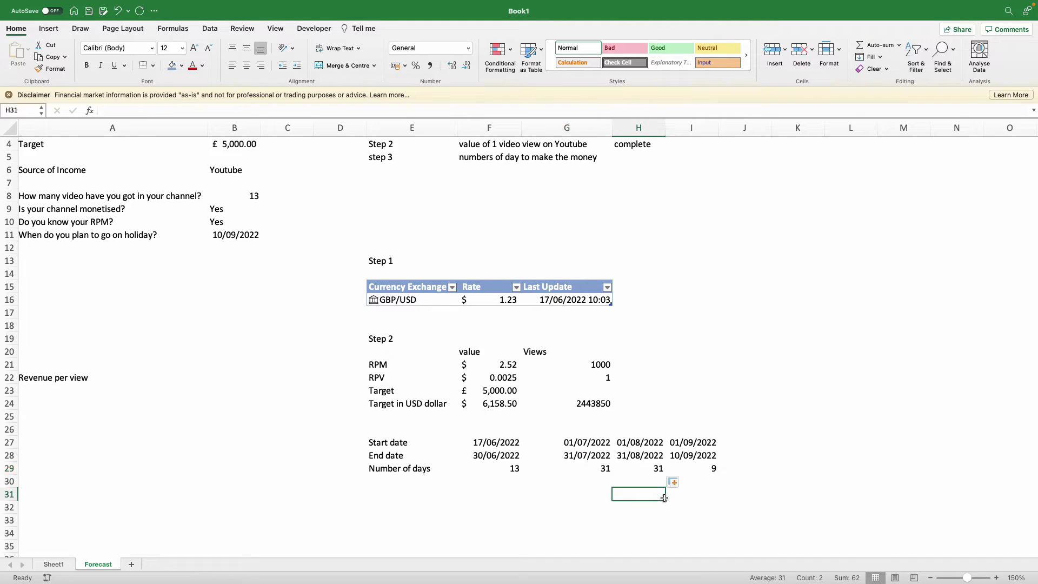
Add a right-aligned 'Total days to make the money' label in E30 and =SUM(F29:I29) in F30, giving 84
left_click(390, 482)
type("Total days to make the money")
key("super+Return")
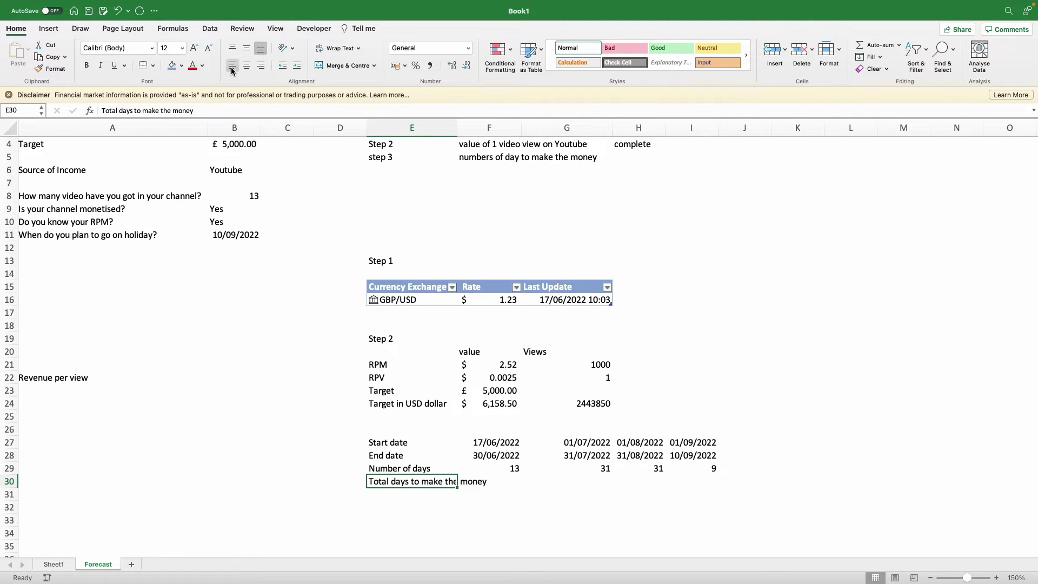
key("super+r")
left_click(489, 481)
type("=sum(")
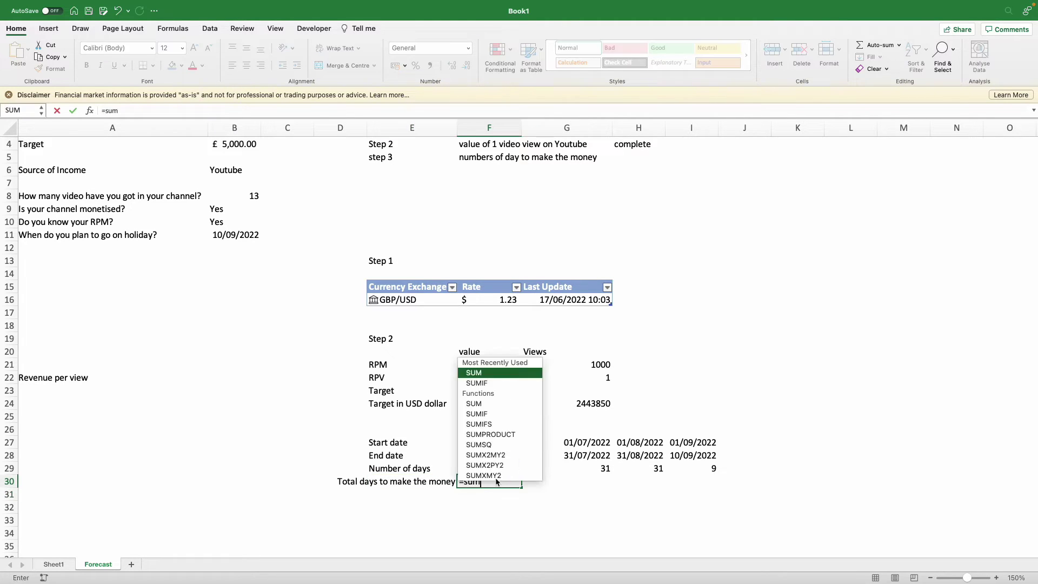
left_click_drag(509, 468, 680, 466)
key("Return")
key("Up")
Mark Step 3 complete in H5 and note 'final step Analysis and conclusion' in E6
scroll(637, 227, "up", 2)
left_click(630, 181)
type("co")
key("Return")
key("Left")
key("Left")
key("Left")
type("final step Analysis and conclusion")
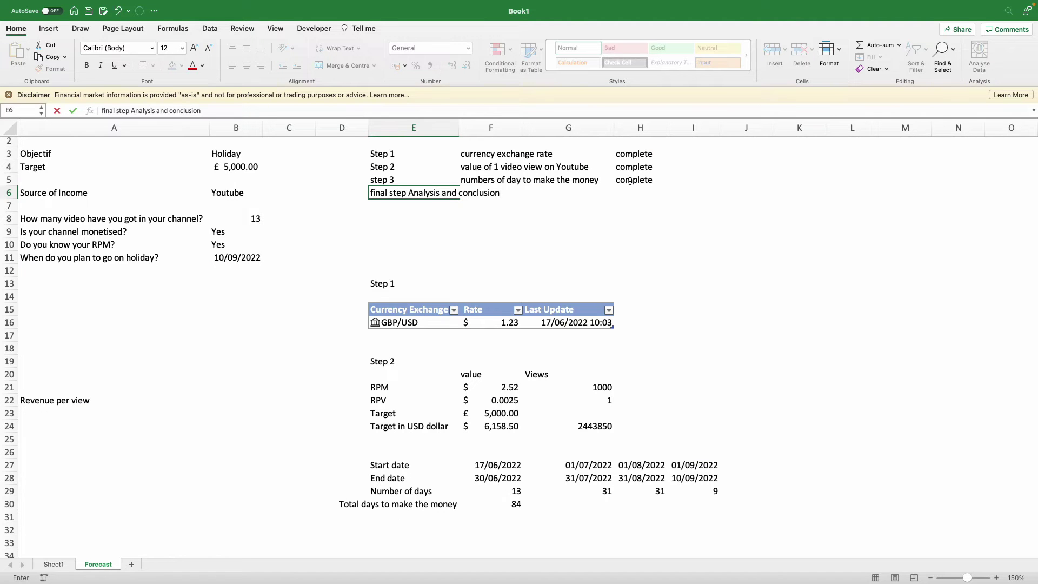
Type the heading 'Analysis - conclusion - recommendation' into cell K15
left_click(790, 308)
type("Analy")
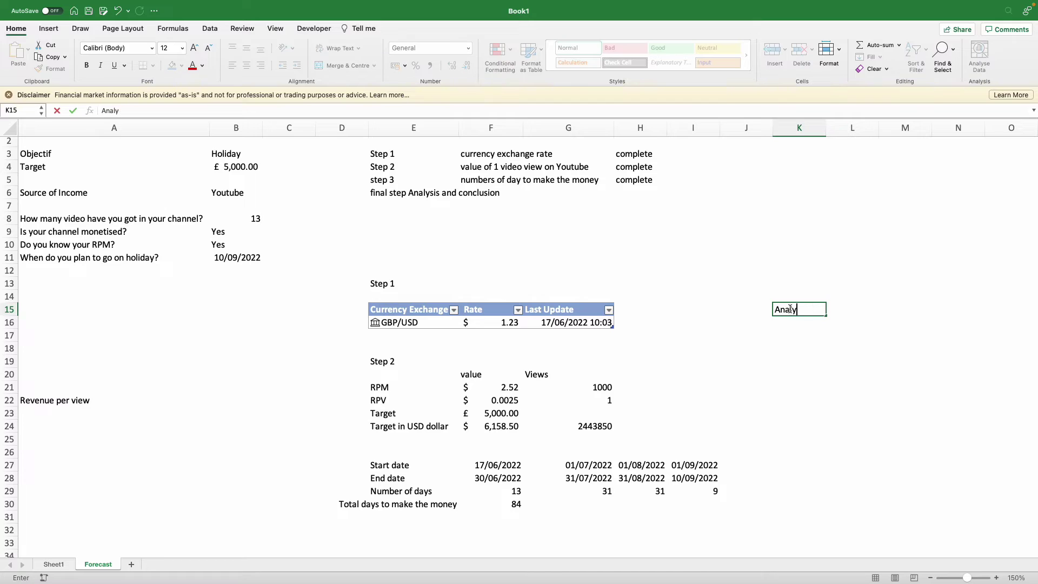
type("sis - conclusion - reco")
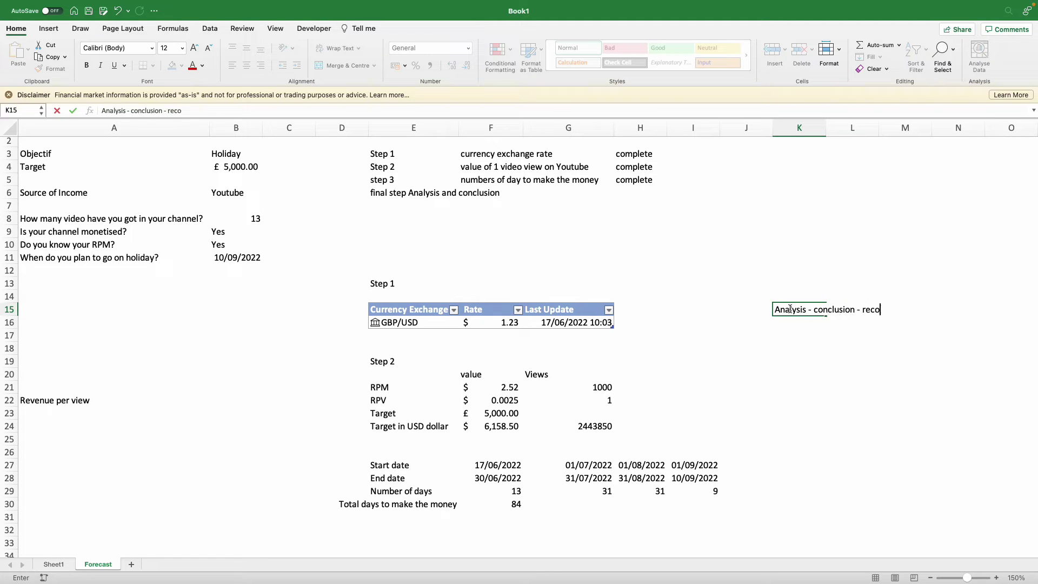
type("mmendation")
Confirm the analysis heading and fill the total views (G24) and total days (F30) cells yellow
key("Return")
left_click(793, 339)
left_click(593, 424)
left_click(181, 66)
left_click(205, 187)
left_click(490, 504)
left_click(171, 65)
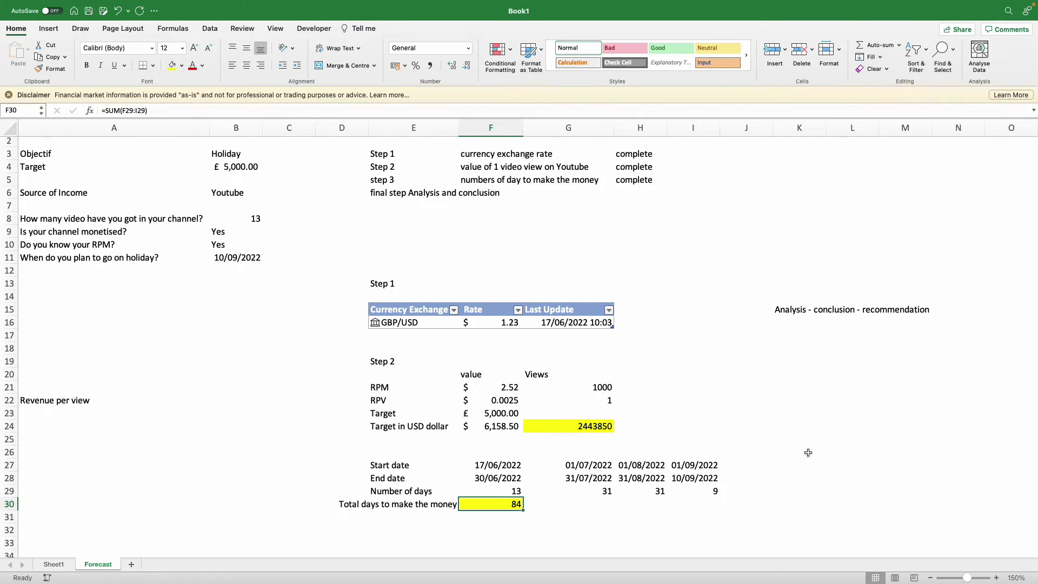
Add a right-aligned 'How many views per day' question in K17
left_click(788, 338)
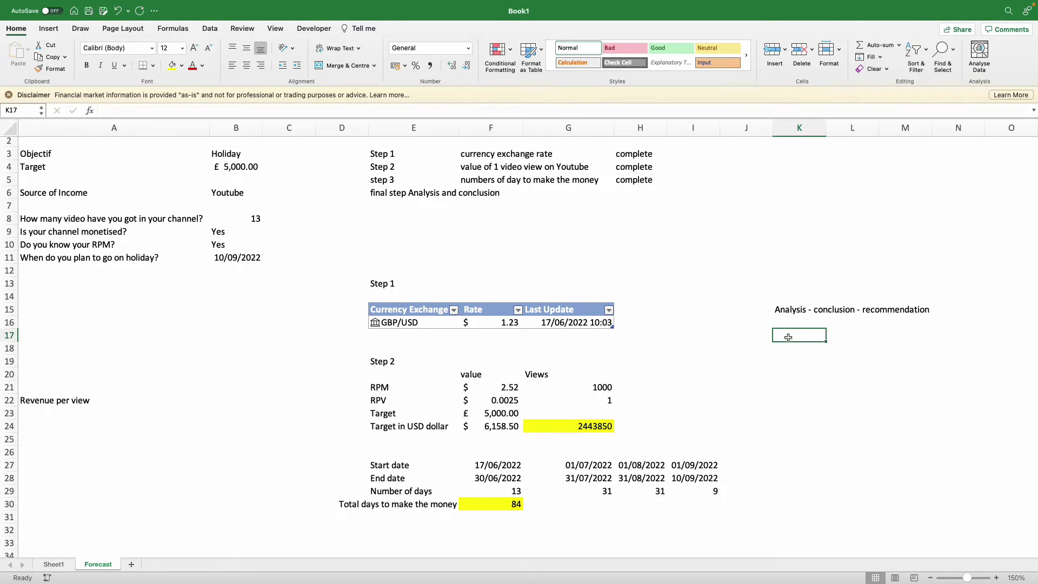
type("How ")
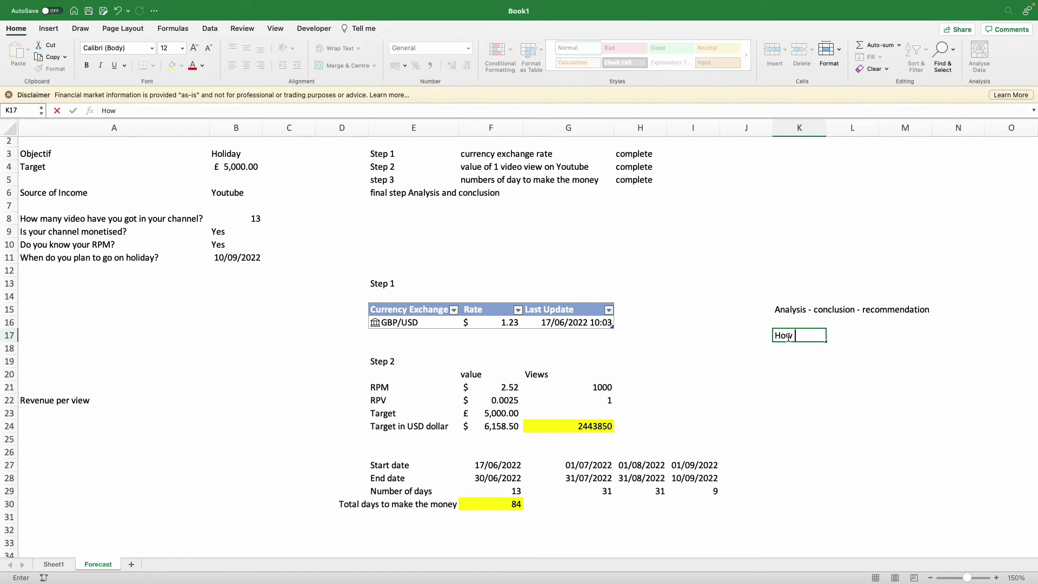
type("many views per day")
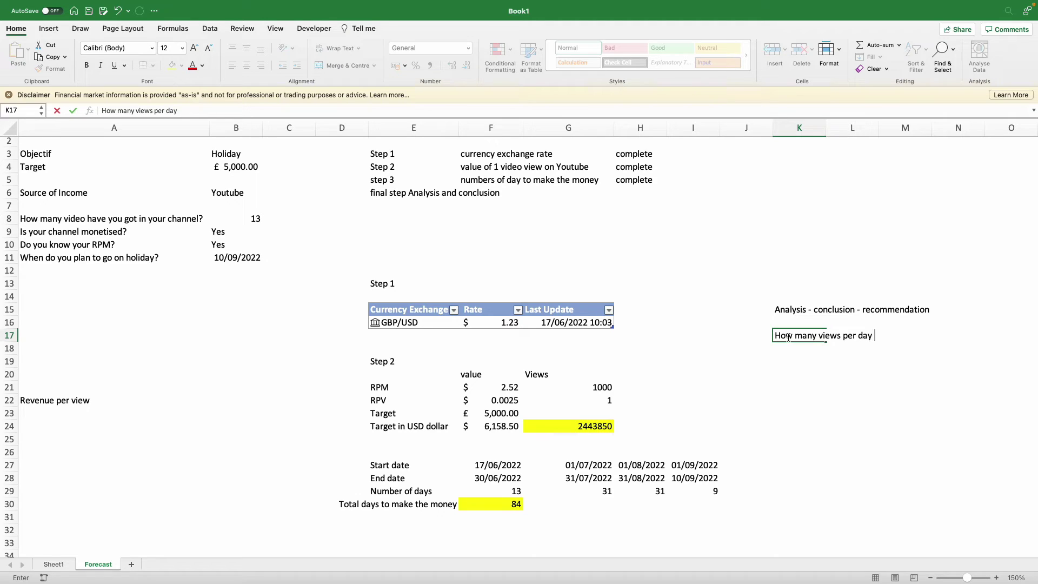
key("Return")
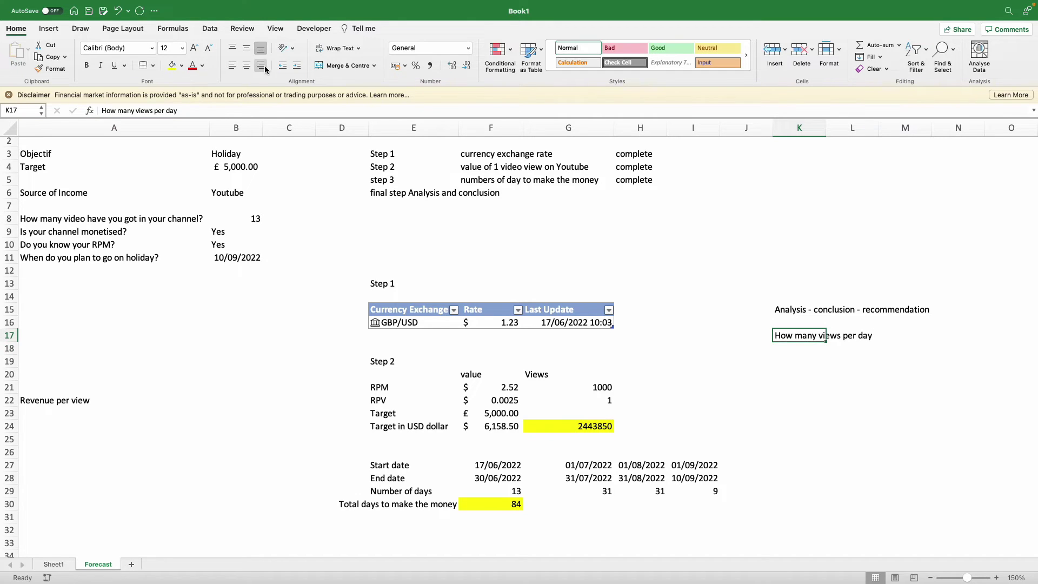
key("Up")
key("super+r")
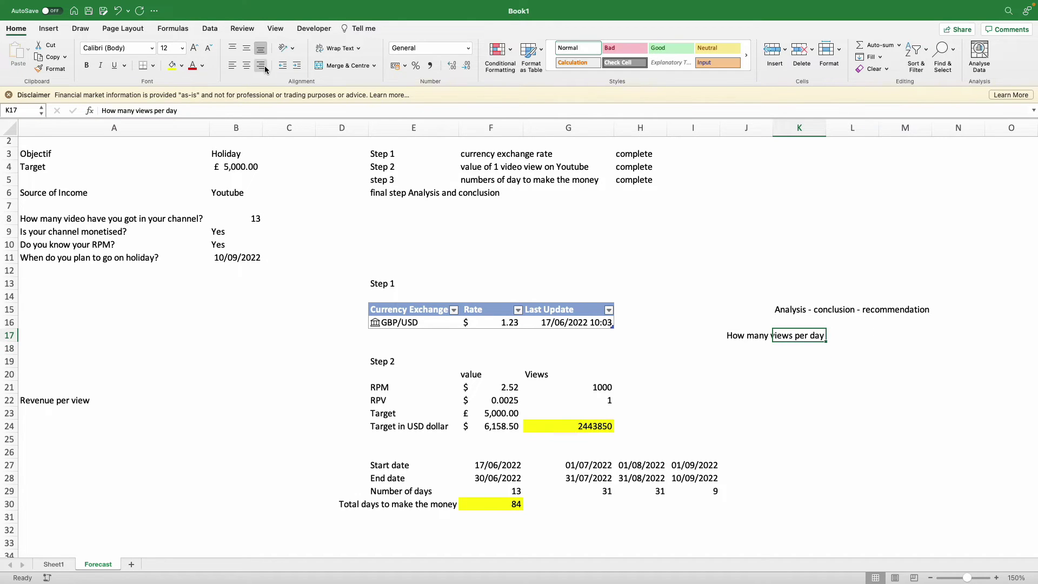
Add a right-aligned second question in K18, reworded to 'how many views per video'
left_click(791, 346)
type("how many ")
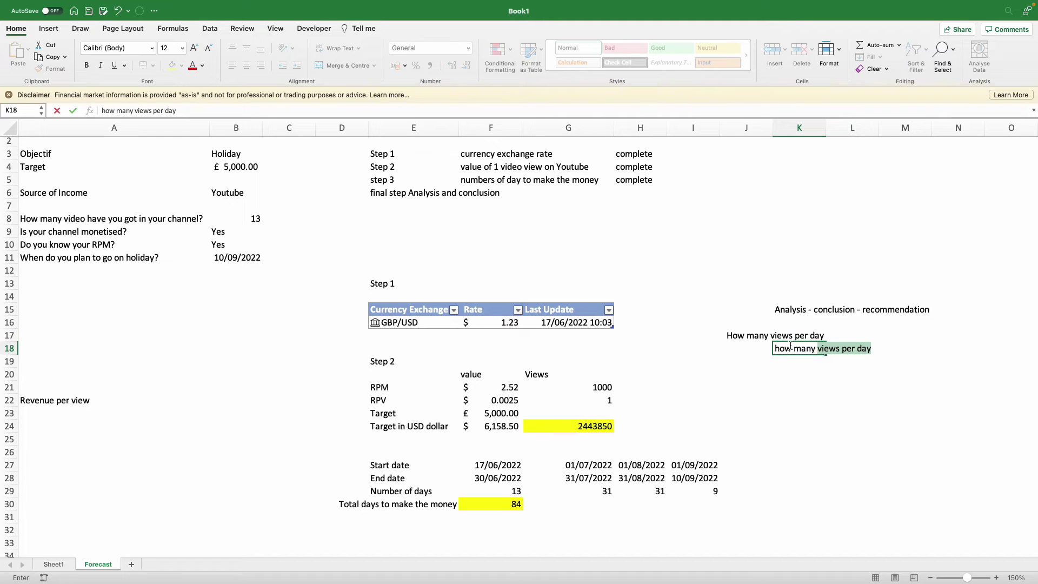
type("views per week")
key("Return")
key("Up")
left_click(257, 66)
left_click(836, 387)
left_click(797, 349)
left_click(186, 108)
key("BackSpace")
key("BackSpace")
key("BackSpace")
key("BackSpace")
type("video")
key("Return")
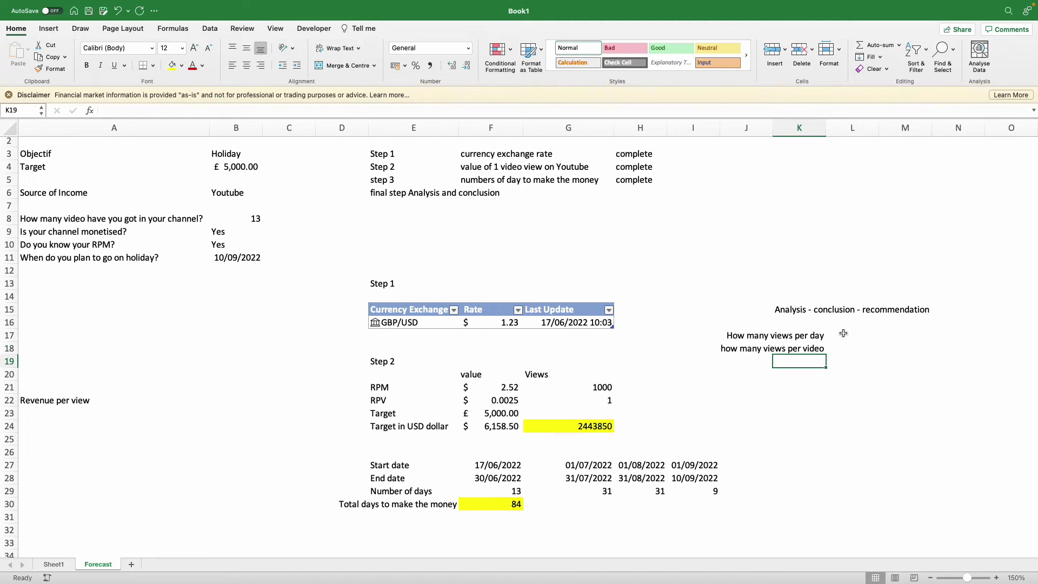
left_click(844, 333)
Calculate views per day in L17 as =ROUND(G24/F30,0), giving 29093
type("=")
left_click(589, 426)
type("/")
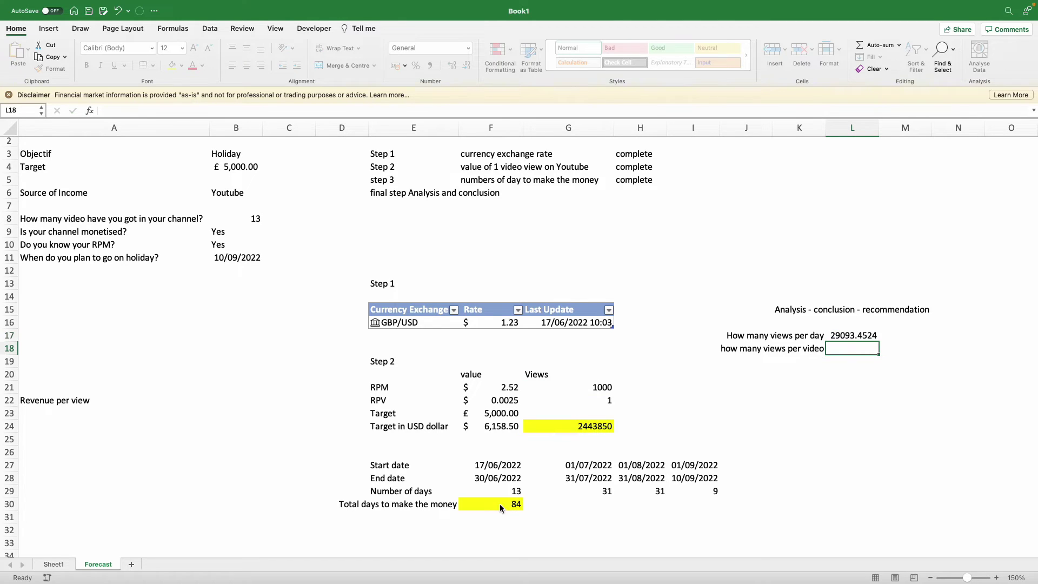
left_click(501, 505)
key("Return")
double_click(849, 334)
left_click(105, 110)
type("round(,0)")
key("Return")
left_click(859, 335)
Append 'per day' to the views-per-video question in K18
left_click(860, 349)
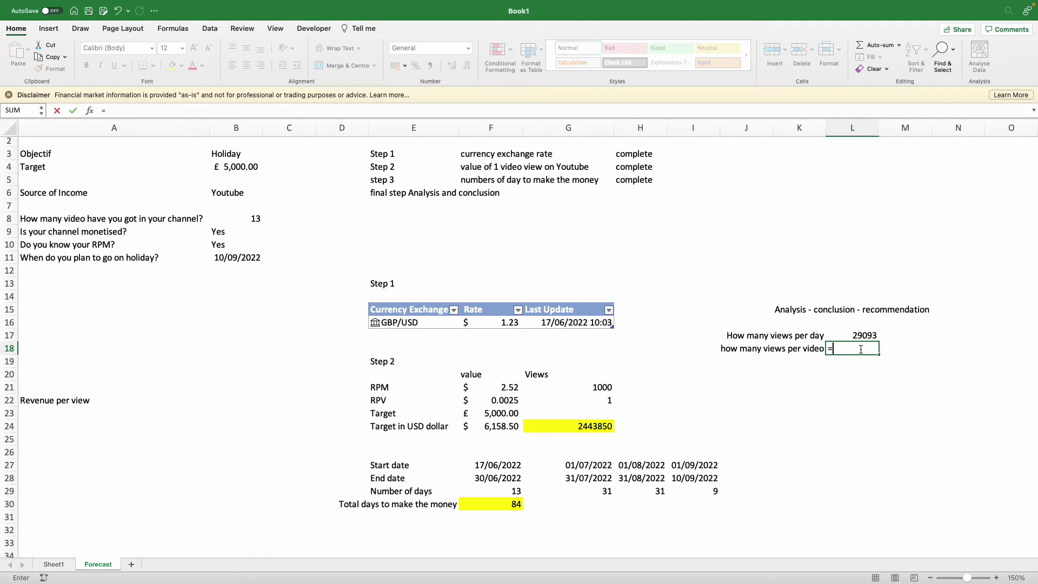
key("Left")
left_click(194, 110)
type("per day")
key("Return")
Calculate views per video per day in L18 as =ROUND(L17/B8,0), giving 2238
left_click(860, 349)
type("=")
key("Up")
type("/")
left_click(252, 219)
key("Return")
left_click(835, 350)
type("=round(")
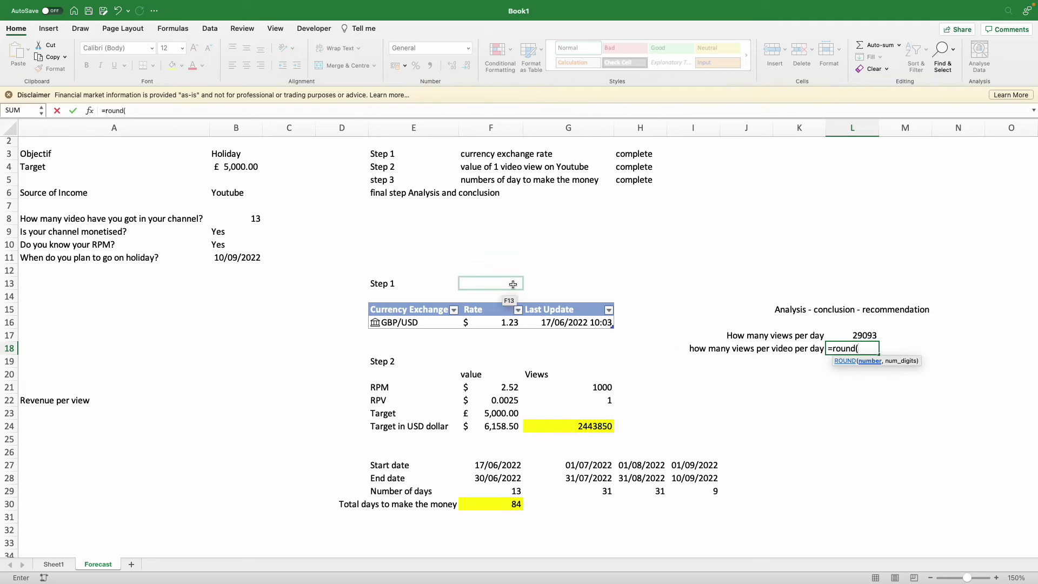
left_click(865, 336)
type("/")
left_click(250, 219)
type(",0)")
key("Return")
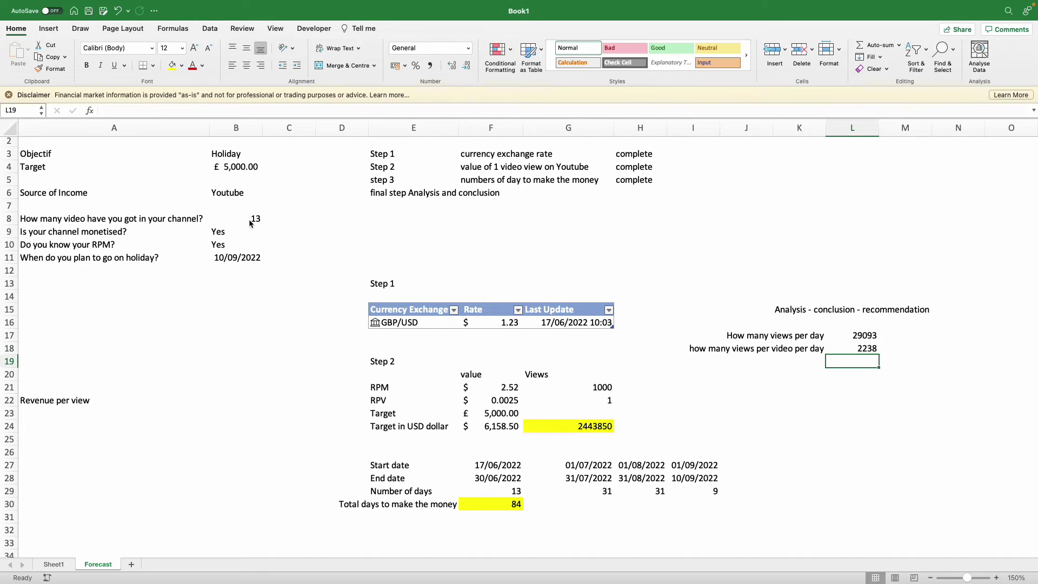
left_click(862, 345)
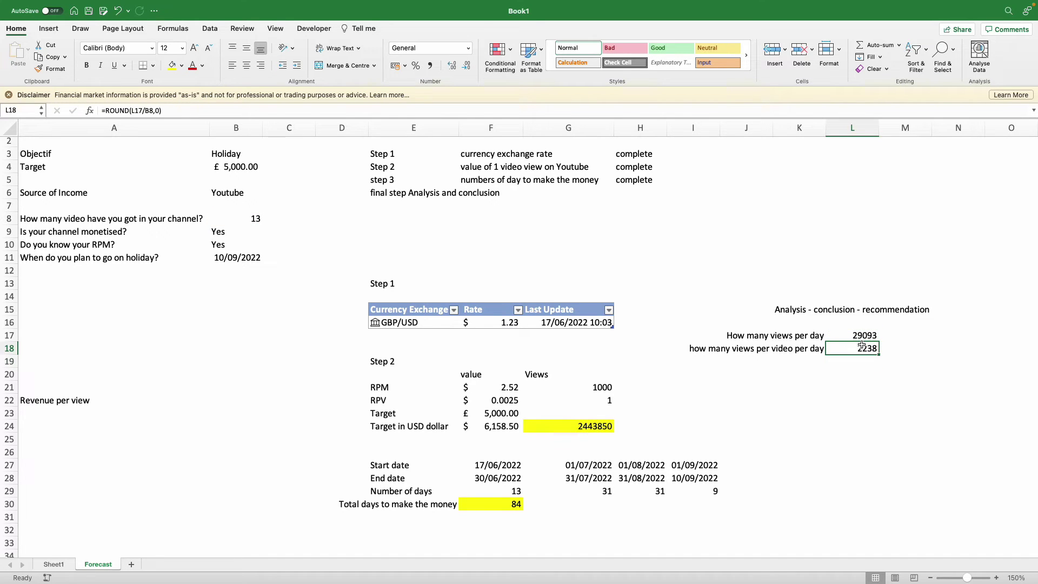
Enlarge the font of the question block and fill only the L17:L18 results yellow
left_click_drag(743, 333, 862, 350)
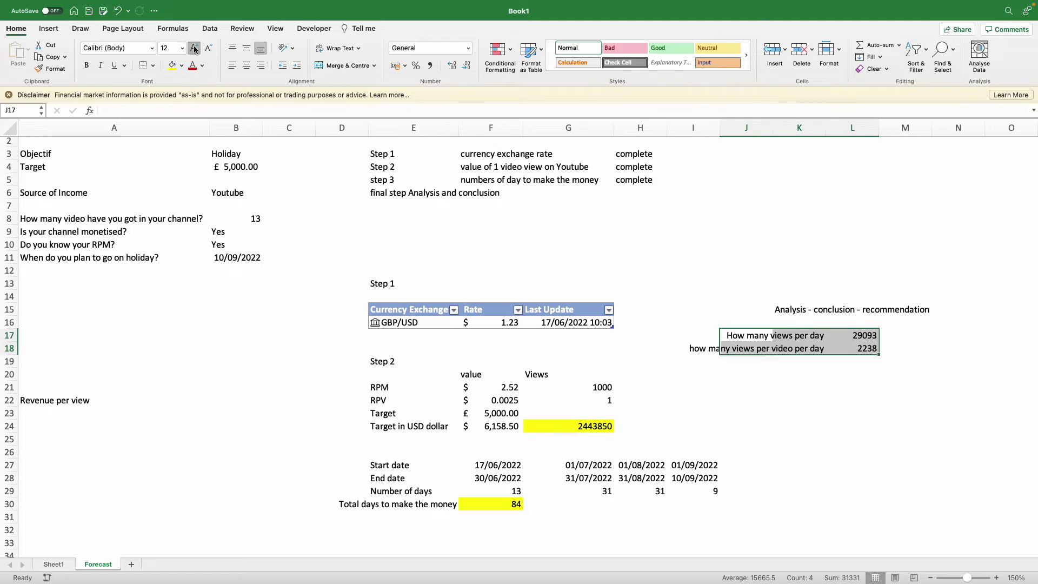
left_click(194, 47)
left_click(195, 48)
left_click(173, 65)
left_click(763, 407)
left_click_drag(695, 340, 799, 358)
left_click(182, 65)
left_click(185, 85)
left_click(182, 65)
left_click(185, 85)
left_click(816, 464)
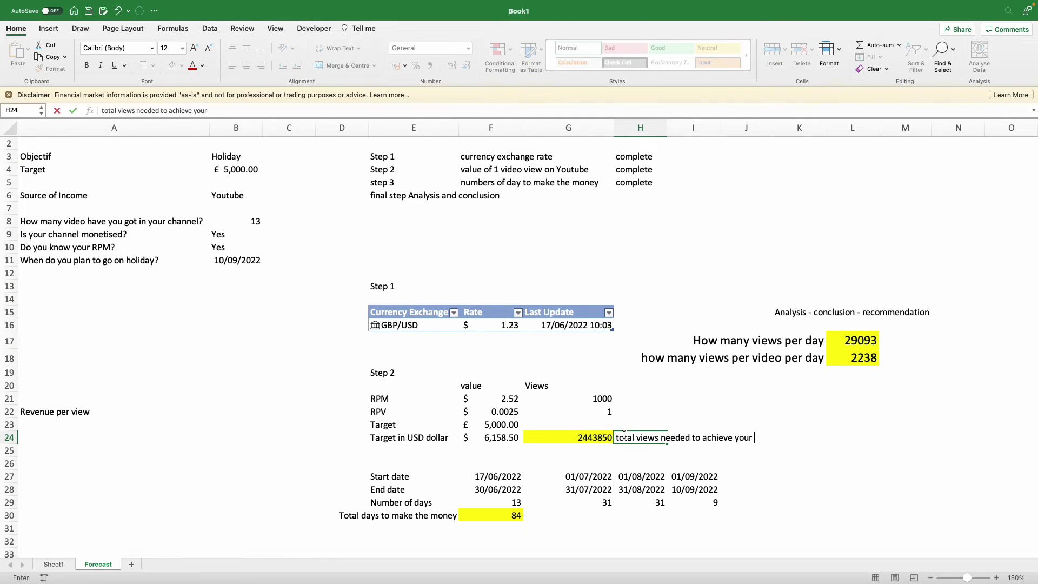
Add a 'total views needed to achieve your goal' note in H24 and a time-to-goal note in G30, then re-highlight F21
type("oal")
key("Return")
left_click(529, 514)
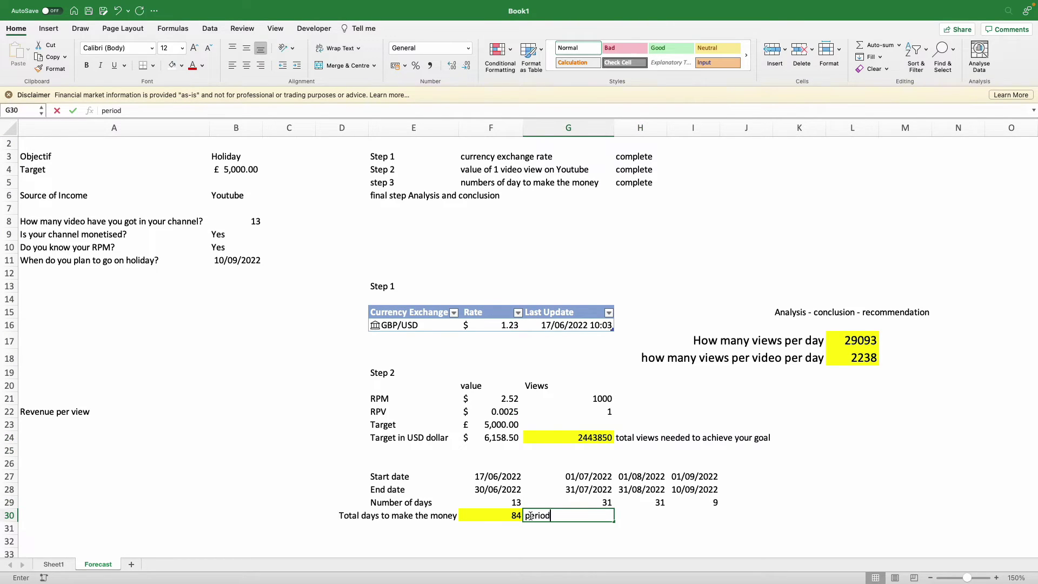
type("period")
key("Return")
left_click(551, 514)
type("time you have to achieve your goal.")
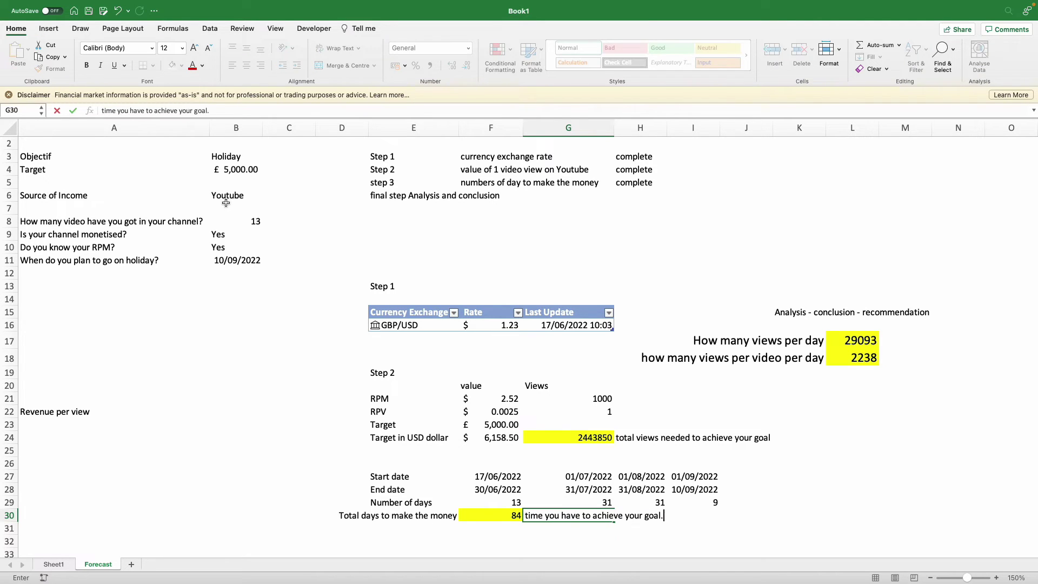
key("Return")
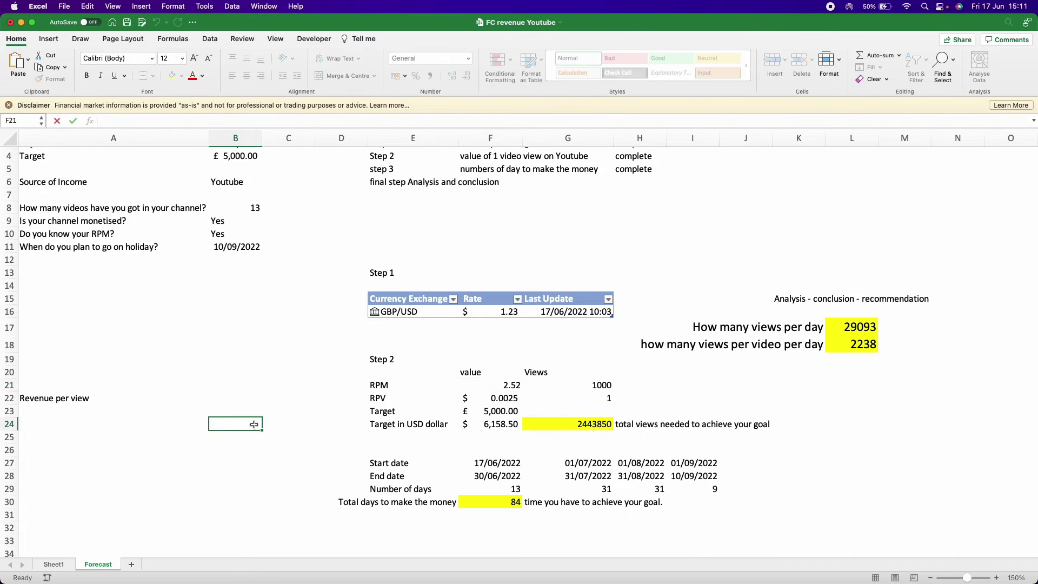
left_click(500, 385)
key("super+z")
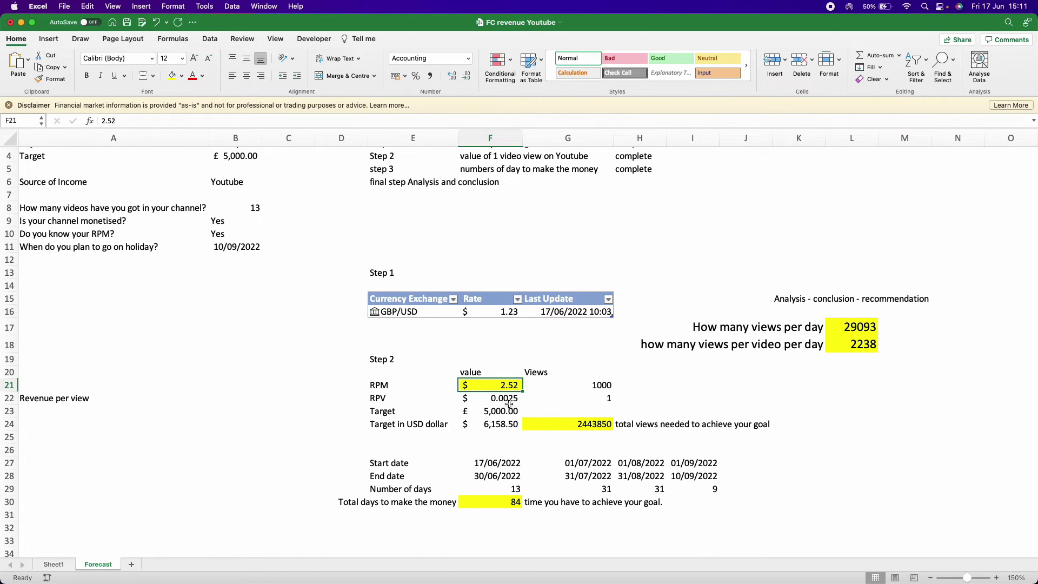
Add a new blank sheet named Marketing
left_click(130, 564)
double_click(144, 565)
type("marketing")
double_click(143, 564)
key("BackSpace")
type("Marketing")
key("Return")
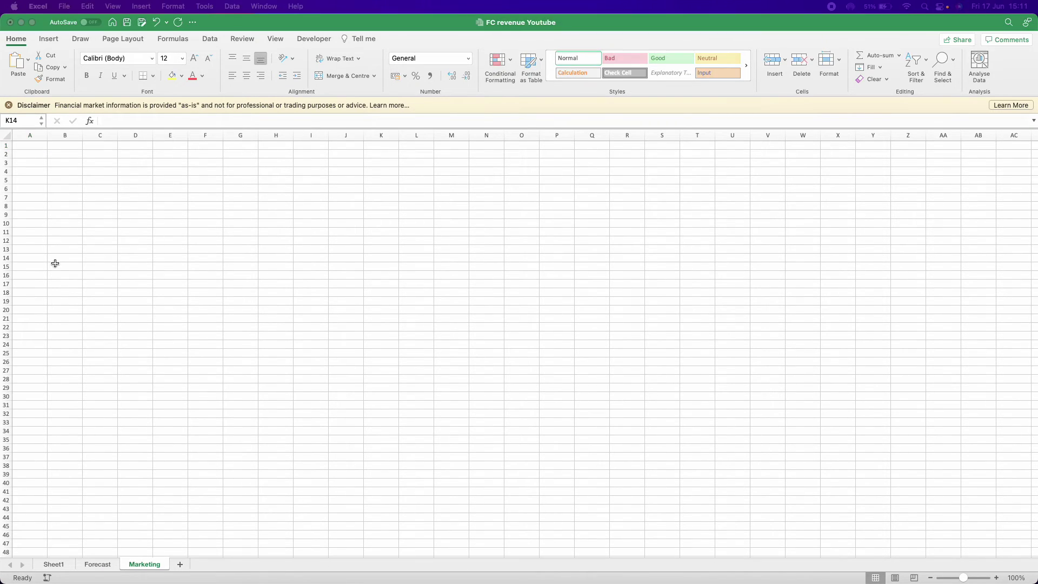
Zoom the sheet to 150% and title it 'Marketing test 10 days in 1 video'
left_click(1006, 578)
type("150")
key("Return")
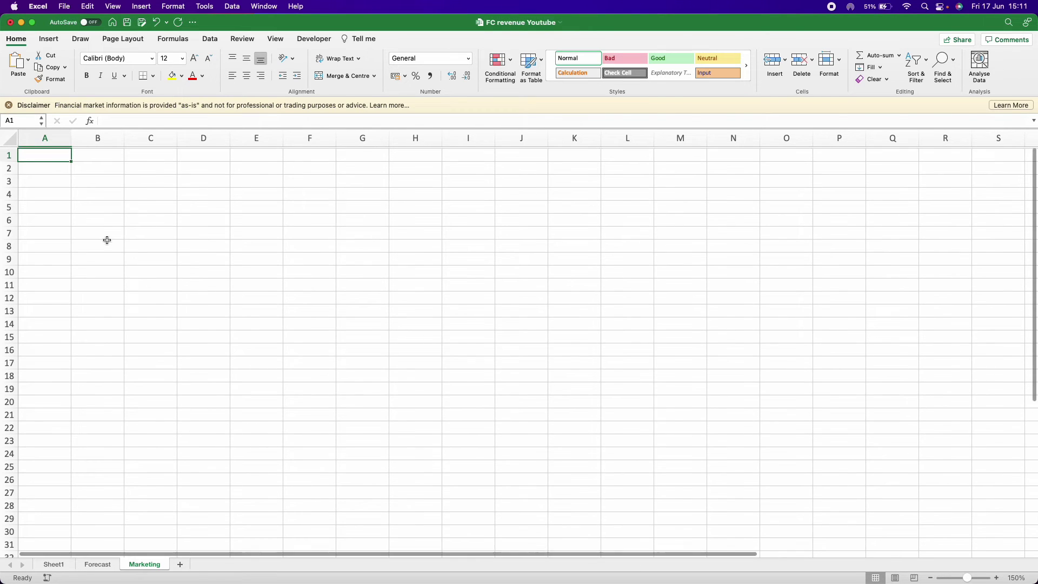
left_click(56, 158)
type("Marketing")
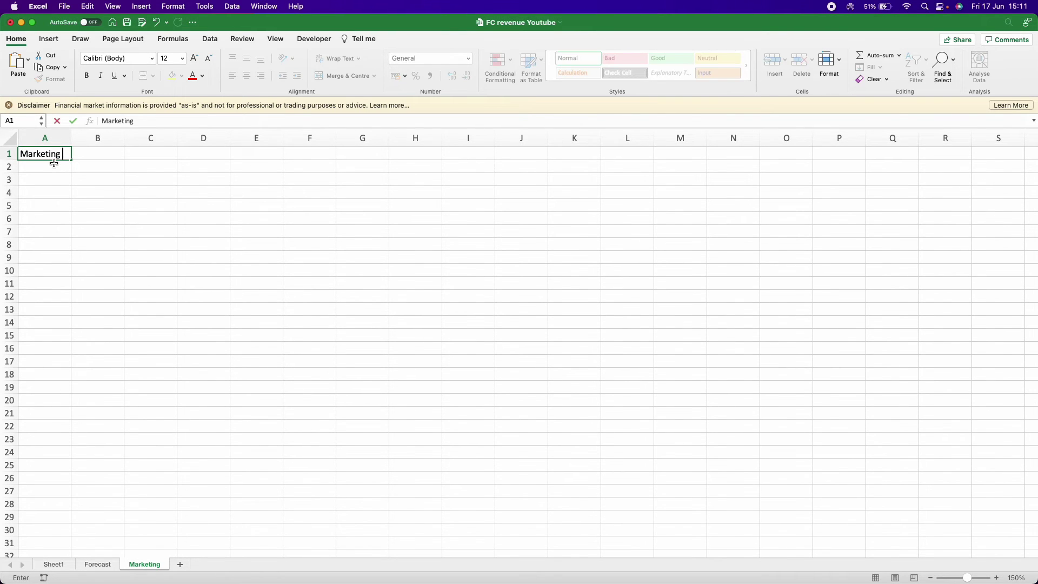
type(" test 10 days in 1 video")
key("Return")
key("Return")
Add an 'Investment' heading and a capitalised 'Cost per day' label below it
type("Investment")
key("Return")
type("cost per day")
key("ctrl+Return")
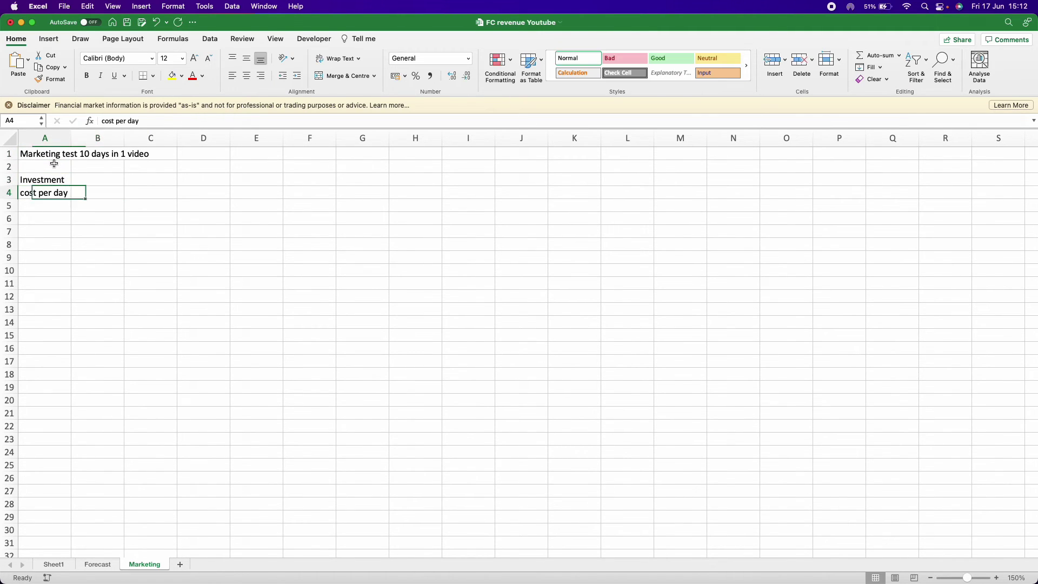
left_click(106, 119)
key("BackSpace")
type("C")
key("Return")
Enter a daily cost of 5 formatted as £ accounting, and widen column A
key("Up")
key("Right")
type("5")
key("Return")
key("Up")
left_click(395, 75)
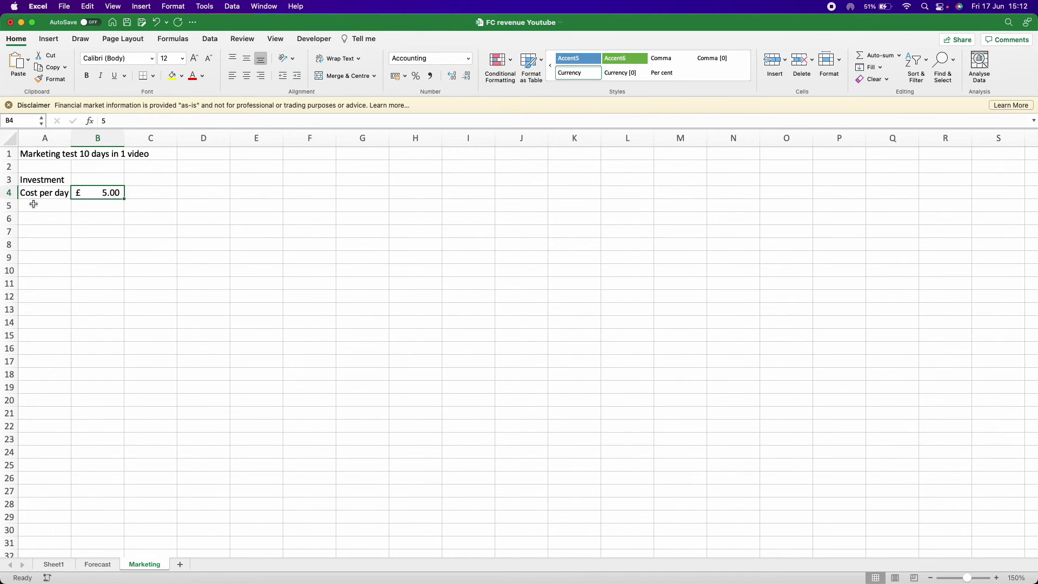
left_click_drag(71, 139, 134, 139)
left_click(76, 195)
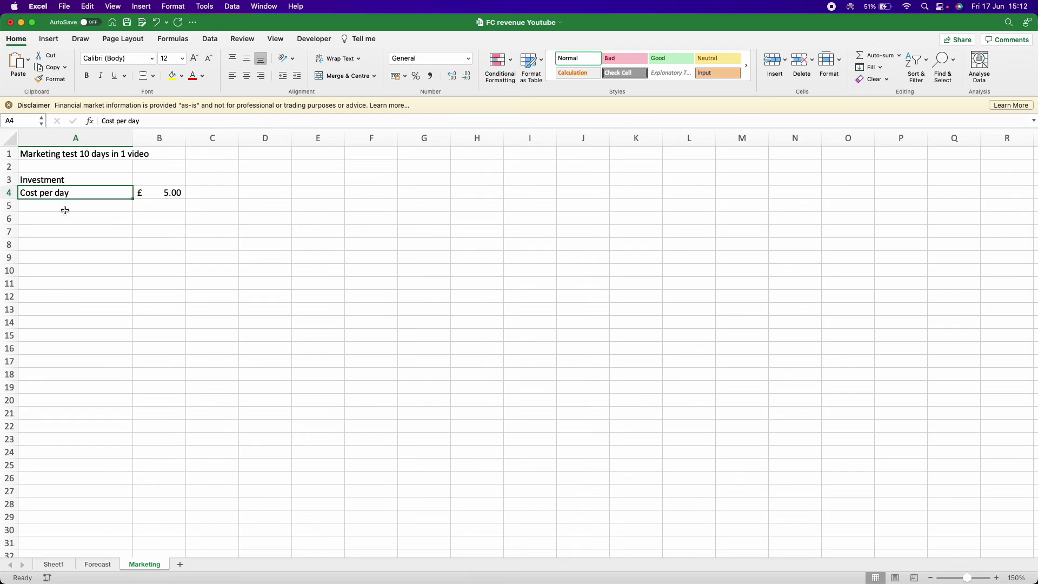
Add a 'Duration' label in A5 with the unit 'days' in C5
left_click(64, 211)
type("Duration")
key("Tab")
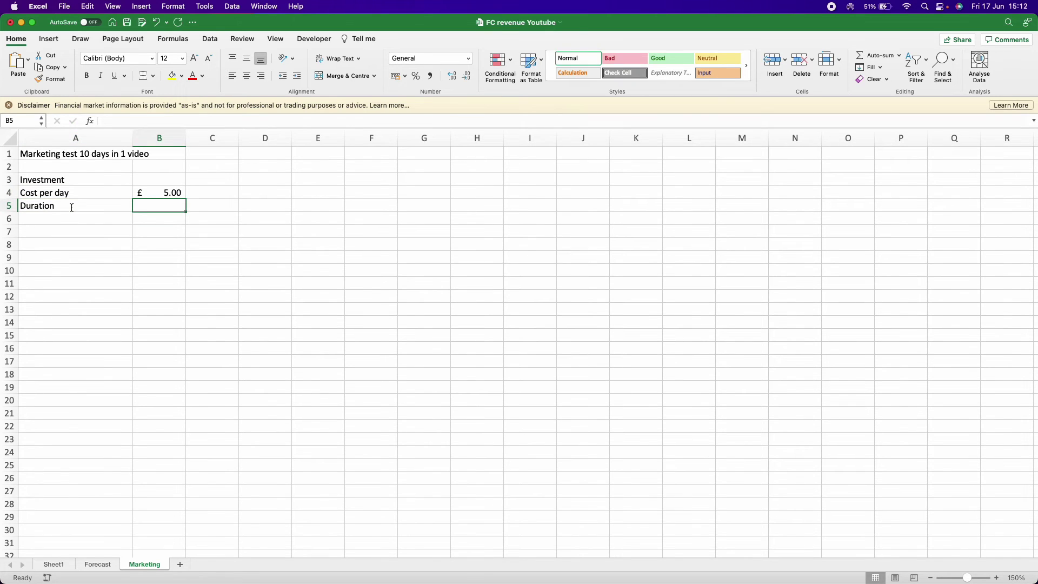
type("2")
key("Tab")
type("months")
key("Tab")
key("ctrl+z")
type("days")
key("Left")
Link the duration in B5 to the Forecast sheet's 84 total days (=Forecast!F30)
type("=")
left_click(97, 564)
left_click(475, 518)
key("Return")
Add a 'Total cost' row with =B4*B5, giving £420.00
left_click(40, 232)
type("Total")
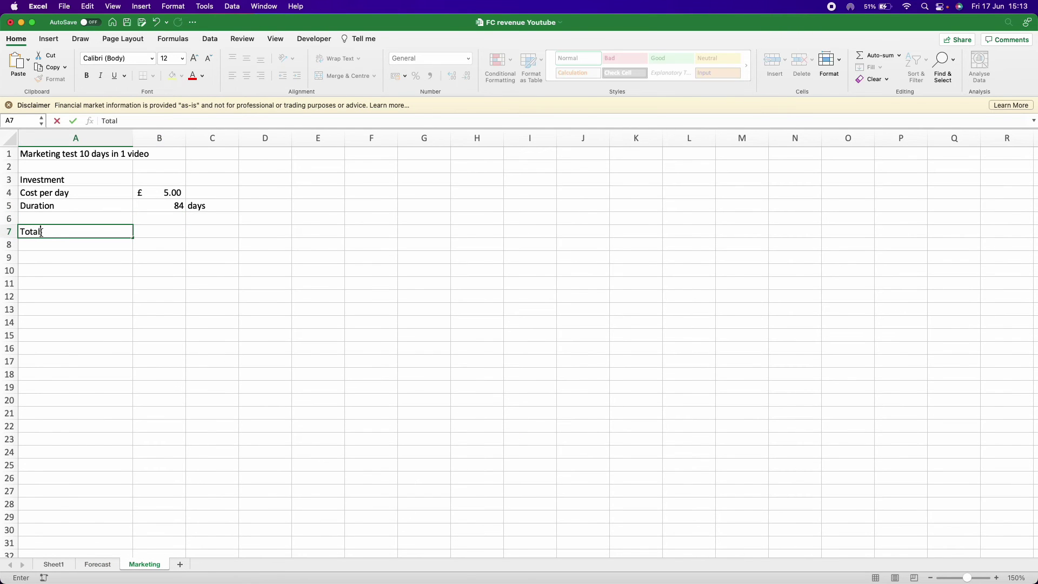
type(" cost")
key("Tab")
type("=")
left_click(163, 193)
type("*")
left_click(171, 205)
key("Return")
left_click(164, 231)
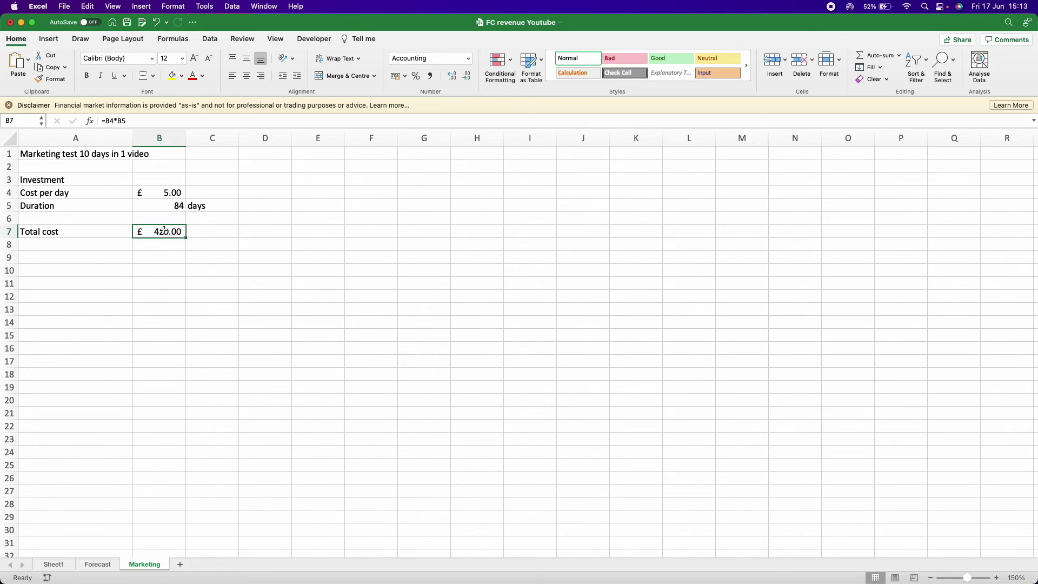
Add a 'View per day' label with the unit 'Views' beside it
left_click(54, 259)
type("View per day")
key("Tab")
key("Tab")
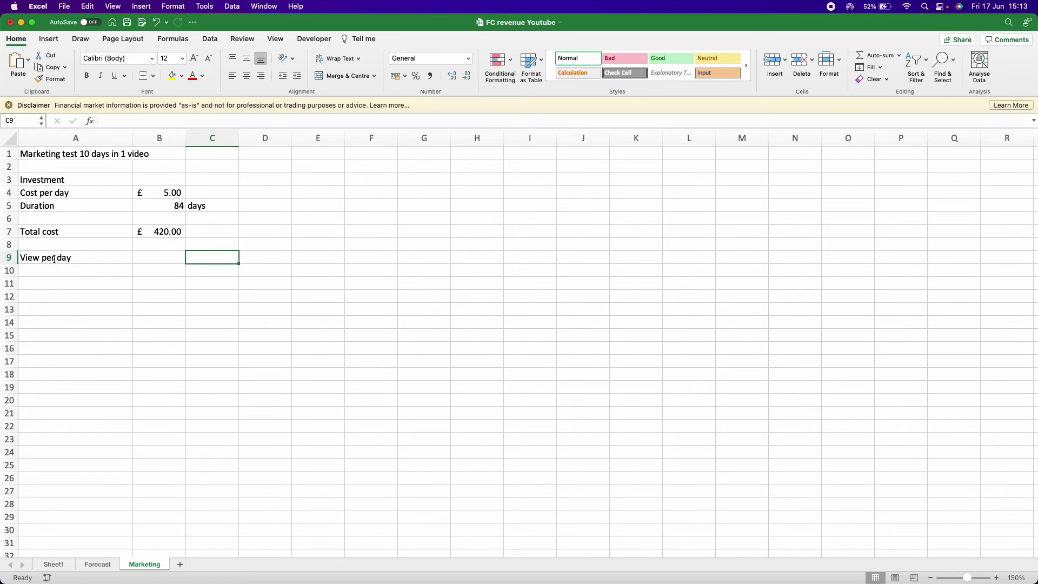
type("Views")
key("Return")
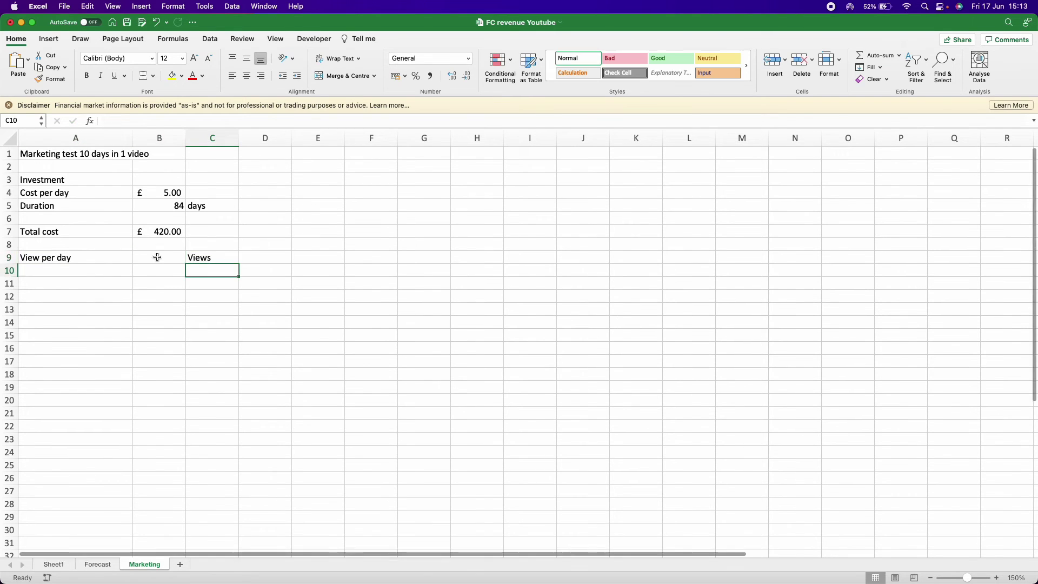
left_click(158, 257)
Add a right-aligned 'Total views' label below
left_click(88, 287)
type("total v")
key("BackSpace")
key("BackSpace")
key("BackSpace")
key("BackSpace")
key("BackSpace")
key("BackSpace")
key("BackSpace")
key("BackSpace")
key("BackSpace")
key("BackSpace")
key("BackSpace")
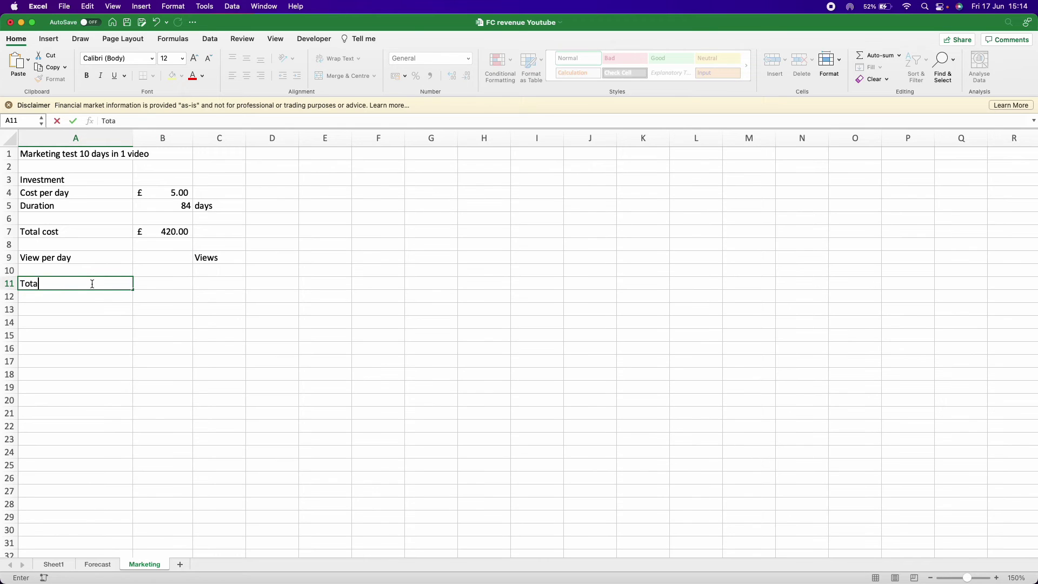
key("Return")
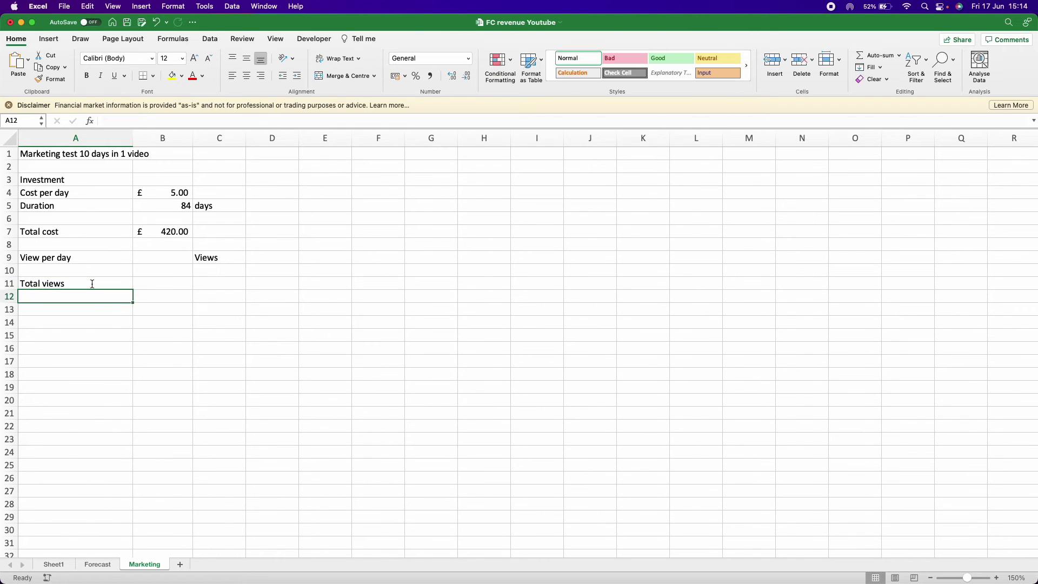
left_click(92, 284)
key("super+r")
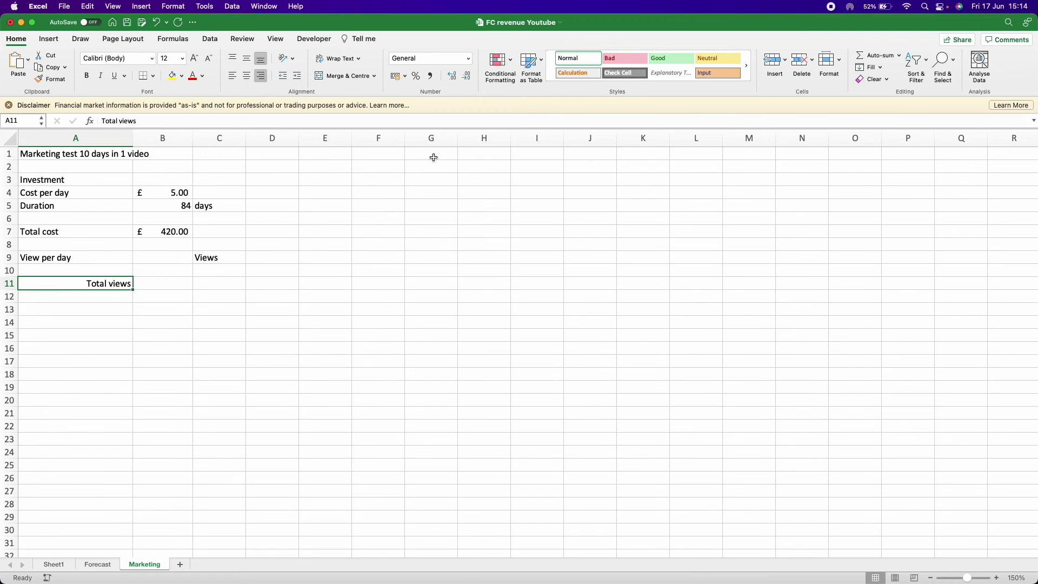
Enter an 'Assumption' heading in G1 with a 'Start date' label below
left_click(428, 152)
type("Assumption")
key("Return")
type("sample")
key("Escape")
type("start d")
key("BackSpace")
key("BackSpace")
key("BackSpace")
key("BackSpace")
key("BackSpace")
key("BackSpace")
key("BackSpace")
type("Start date")
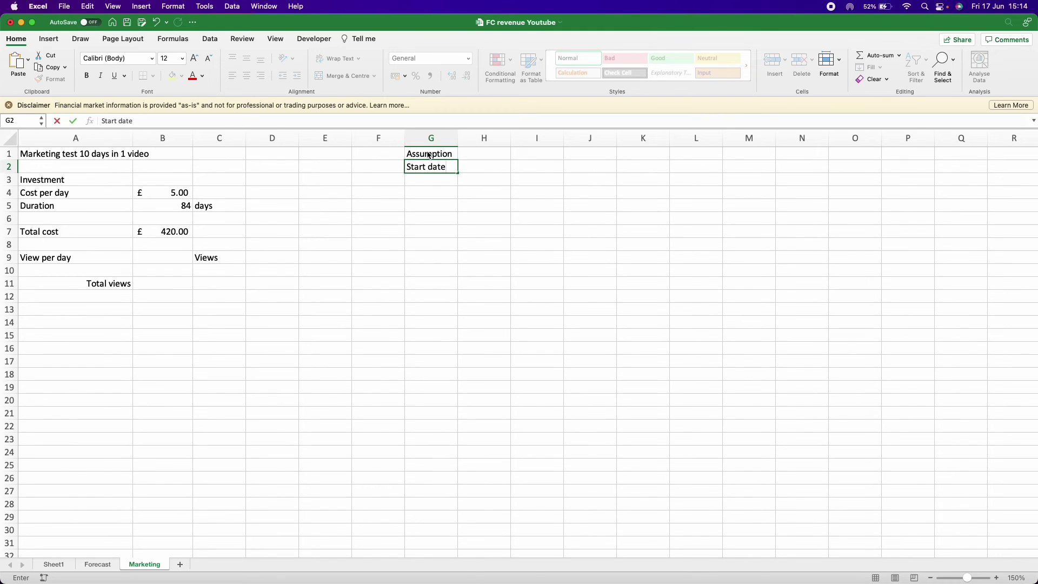
key("Return")
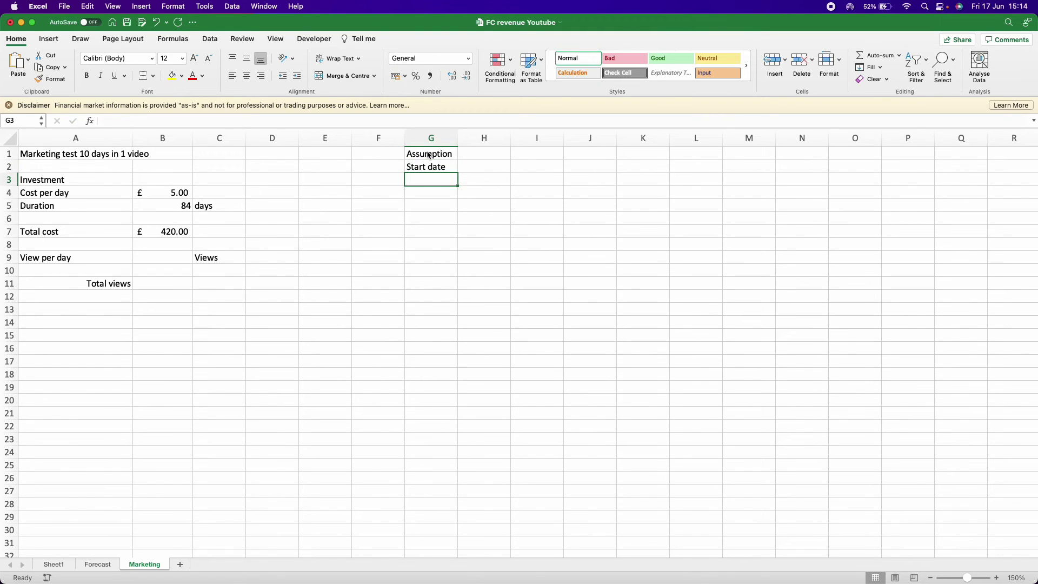
Enter 10 in H1 with the unit 'days' in I1
key("Right")
key("Up")
left_click(470, 153)
type("10")
key("Right")
type("days")
key("Return")
key("Left")
Build a countdown in H3:H12 from =H1 (10) down to 1 using =H3-1
key("Down")
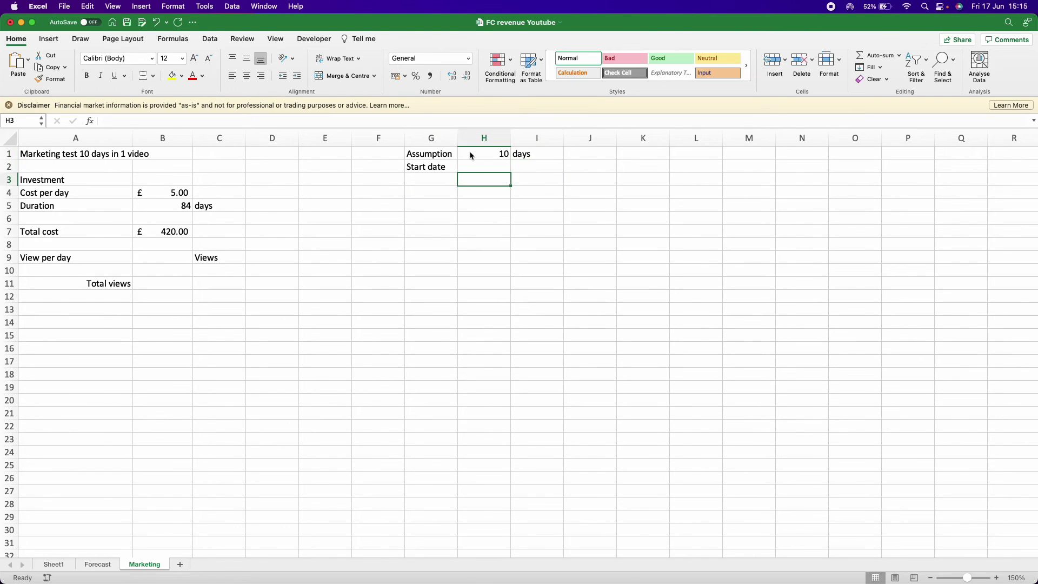
type("=H1")
key("Return")
type("=H3-1")
key("Return")
left_click(500, 193)
left_click_drag(511, 199, 512, 303)
Put =TODAY() in G3 and move the Start date label above the dates column
left_click(428, 179)
type("=")
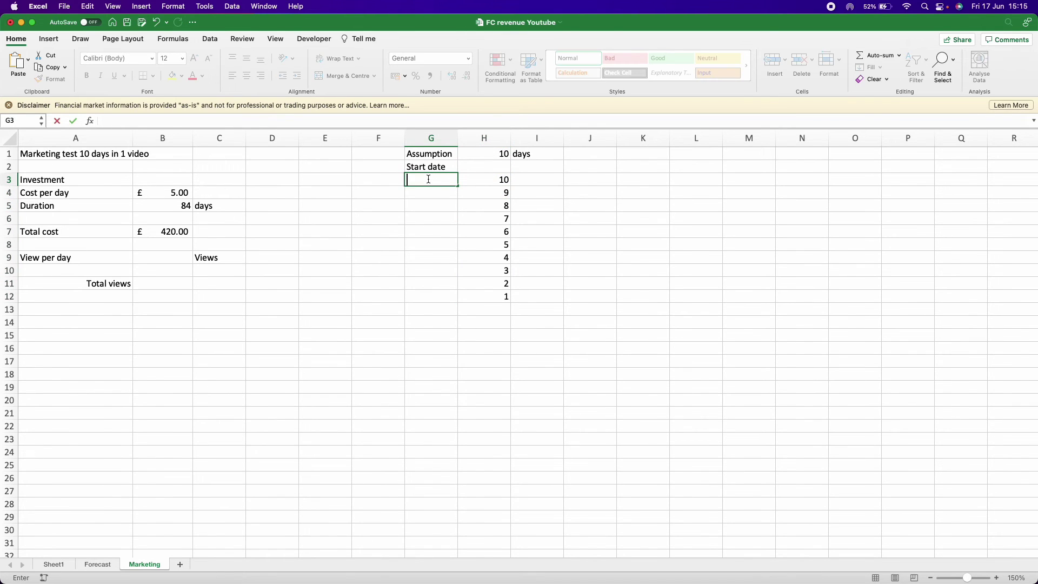
type("today()")
key("Return")
left_click(530, 179)
left_click(431, 167)
left_click_drag(430, 172, 534, 172)
Enter =G3-H3 in I3 and fill it down, listing dates 07/06/2022–16/06/2022
left_click(534, 179)
type("=g3-h3")
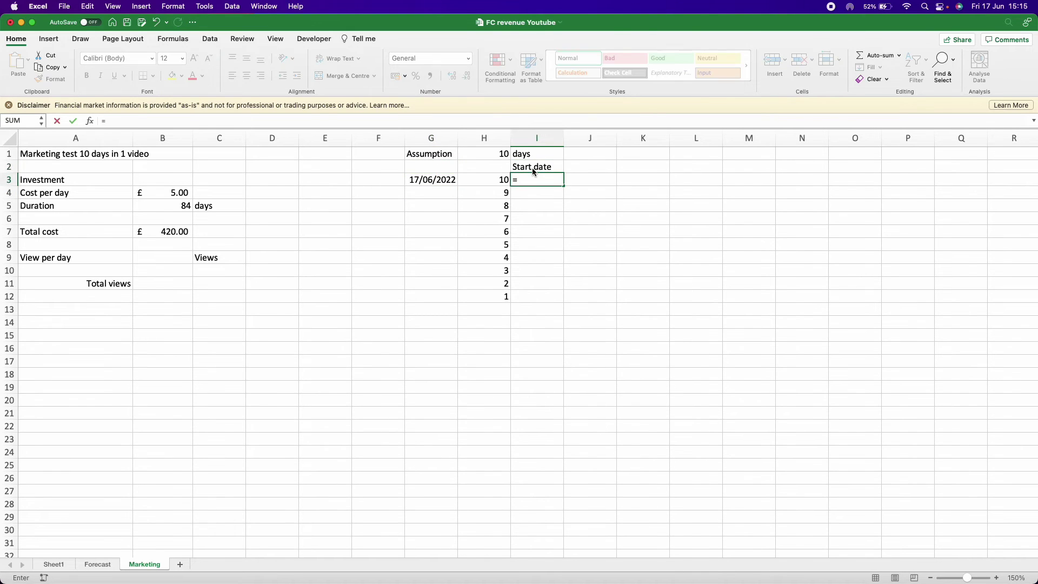
key("Return")
left_click(562, 185)
double_click(564, 187)
left_click(537, 179)
double_click(537, 180)
key("Return")
left_click(537, 179)
double_click(563, 185)
Add a 'views' heading and enter daily views 4552, 4890, 3453, 1255
left_click(583, 166)
type("views")
key("Return")
type("4552")
key("Return")
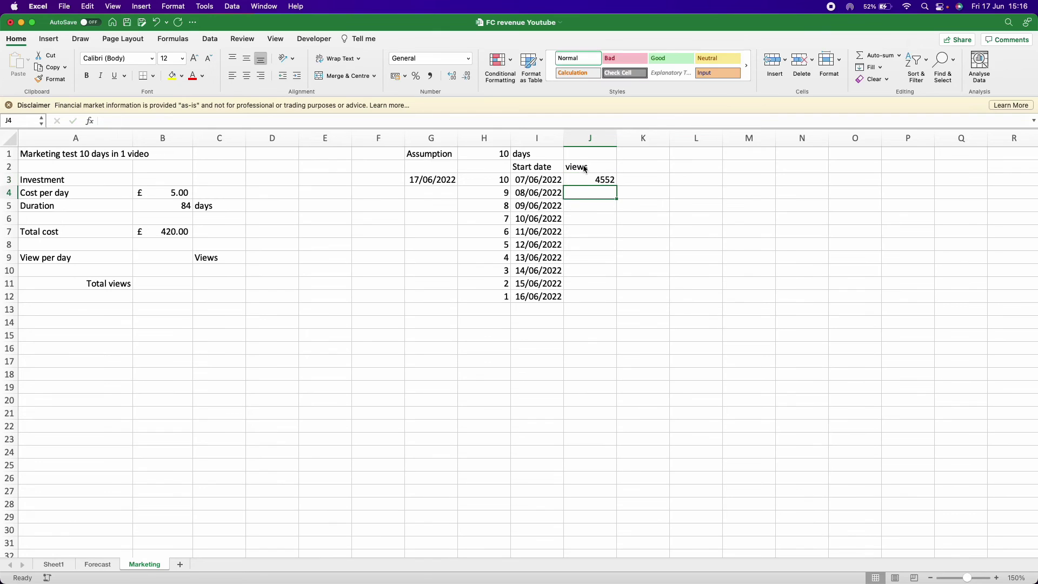
type("4890")
key("Return")
type("3453")
key("Return")
type("1255")
key("Return")
Enter the remaining daily views 4201, 3344, 2500, 3289, 4234, 1030
type("4201")
key("Return")
type("3344")
key("Return")
type("2500")
key("Return")
type("3289")
key("Return")
type("4234")
key("Return")
type("10")
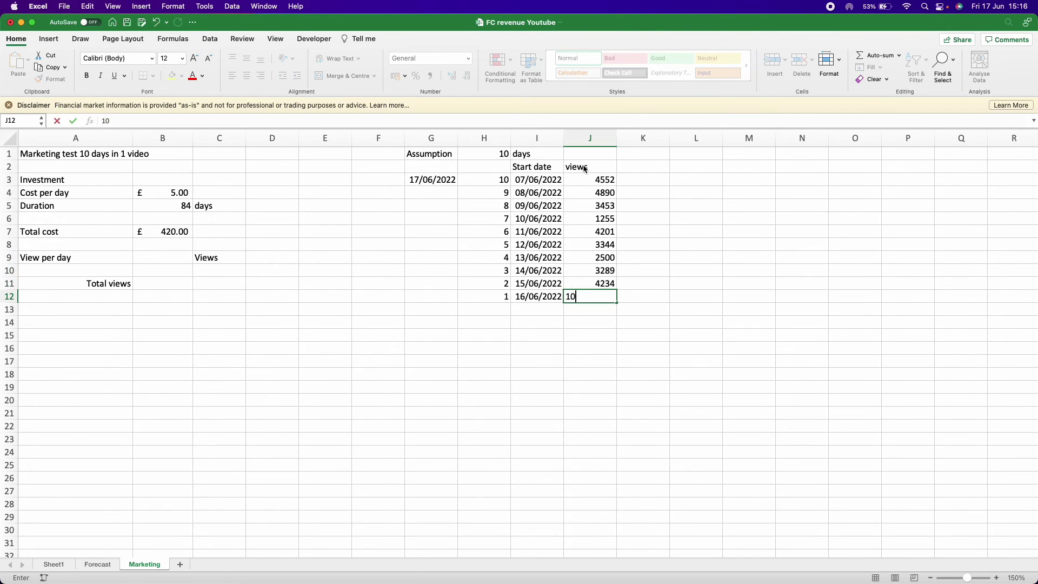
type("30")
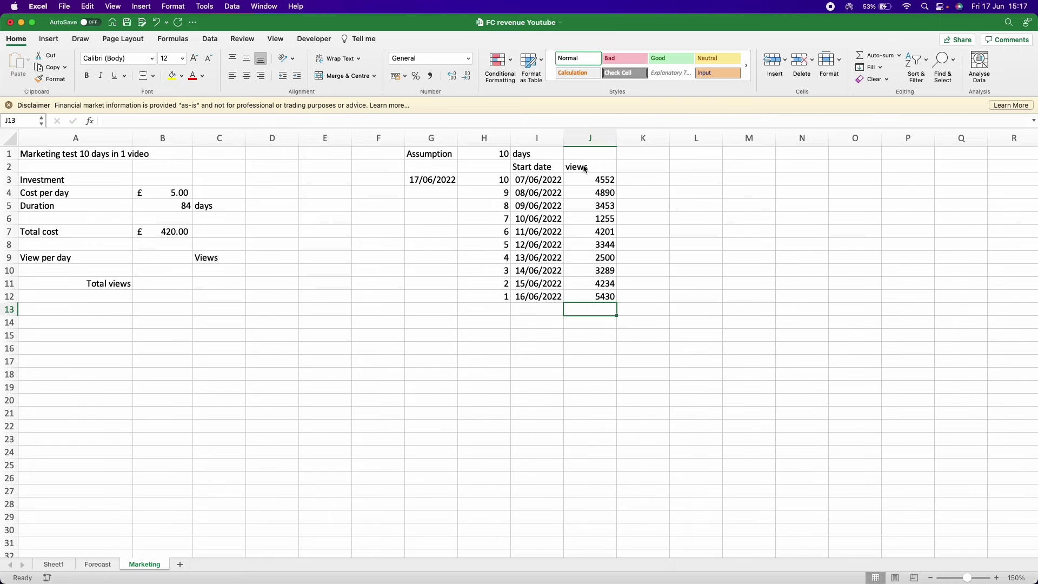
Enter 5430 for the last day and add a Total row =SUM(J3:J12) of the daily views
key("Return")
key("Down")
key("Left")
type("Total")
key("Tab")
type("=sum(")
left_click_drag(586, 180, 596, 297)
key("Return")
left_click_drag(618, 141, 627, 141)
Add an 'Average daily' row =ROUND(J14/H1,0) giving 3715, filled yellow
left_click(528, 333)
type("Average daily")
key("Tab")
double_click(564, 139)
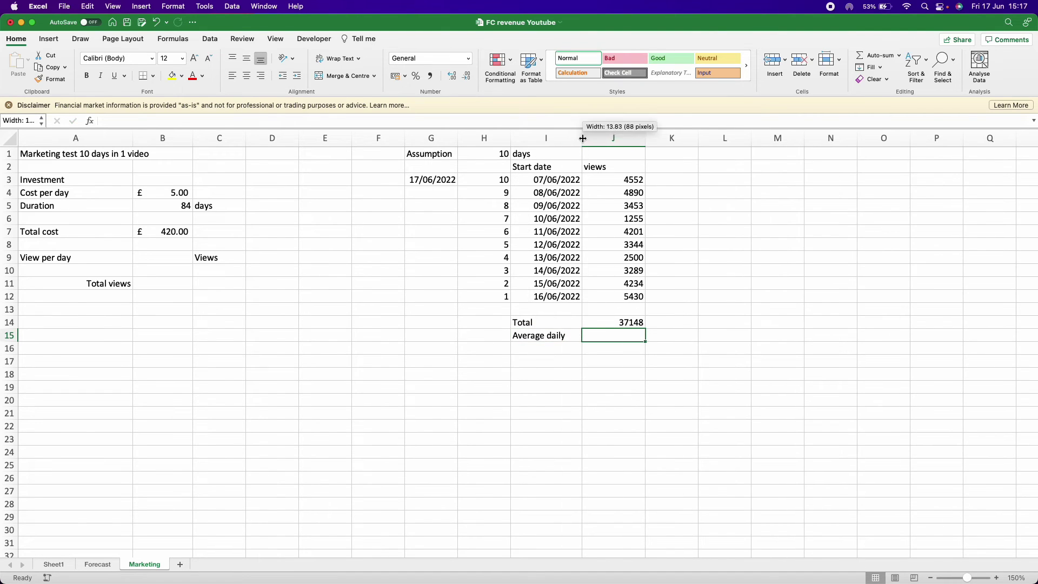
type("=round(")
left_click(629, 321)
type("/")
left_click(495, 152)
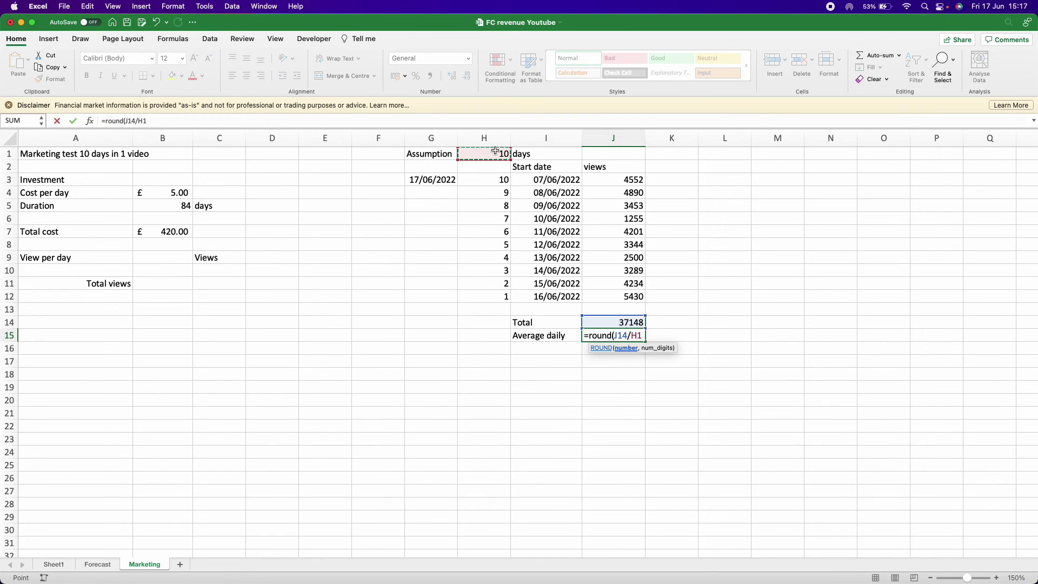
type(",0)")
key("Return")
left_click(622, 336)
left_click(172, 76)
Link the View per day value B9 to the daily average with =J15
left_click(72, 256)
left_click(162, 257)
left_click(611, 335)
left_click(83, 256)
left_click(167, 258)
type("=")
left_click(624, 335)
key("Return")
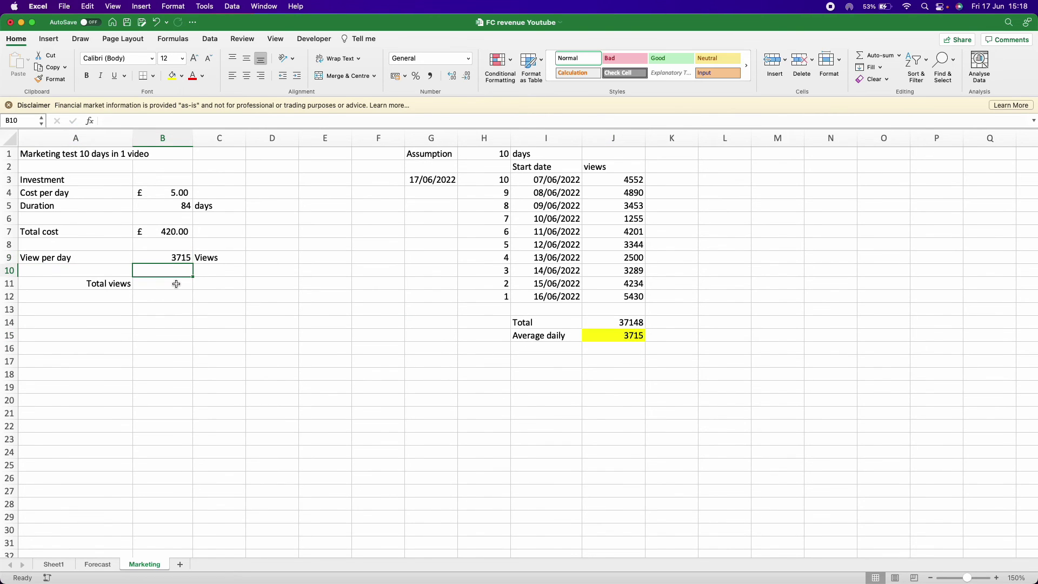
Reword the sheet title, replacing 'in' with 'for'
double_click(105, 154)
type("for")
key("Return")
Compute total views in B11 as =B9*B5, giving 312060 over 84 days
left_click(162, 283)
type("=")
left_click(162, 258)
type("*")
left_click(178, 205)
key("Return")
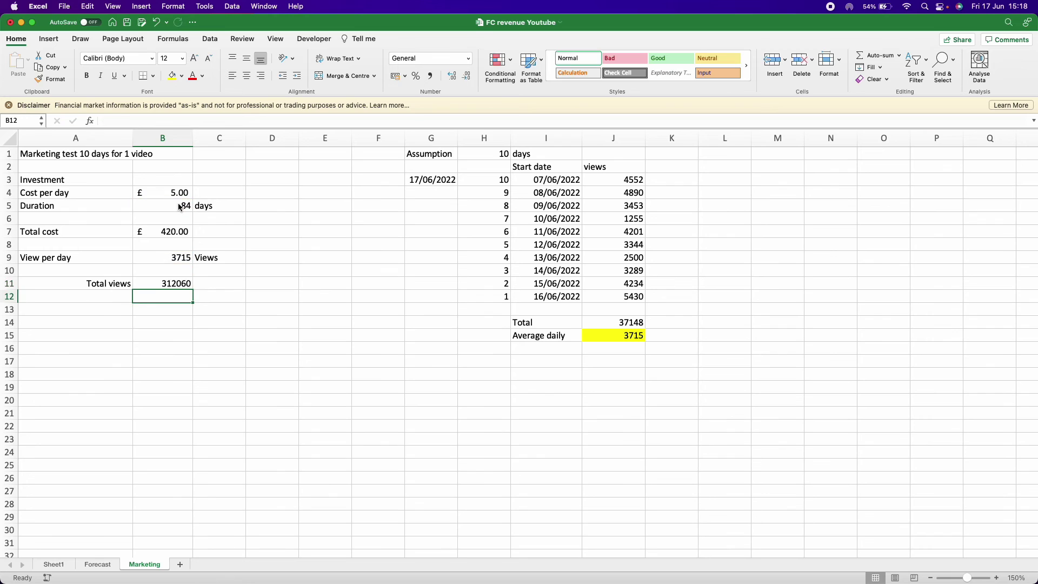
left_click(171, 284)
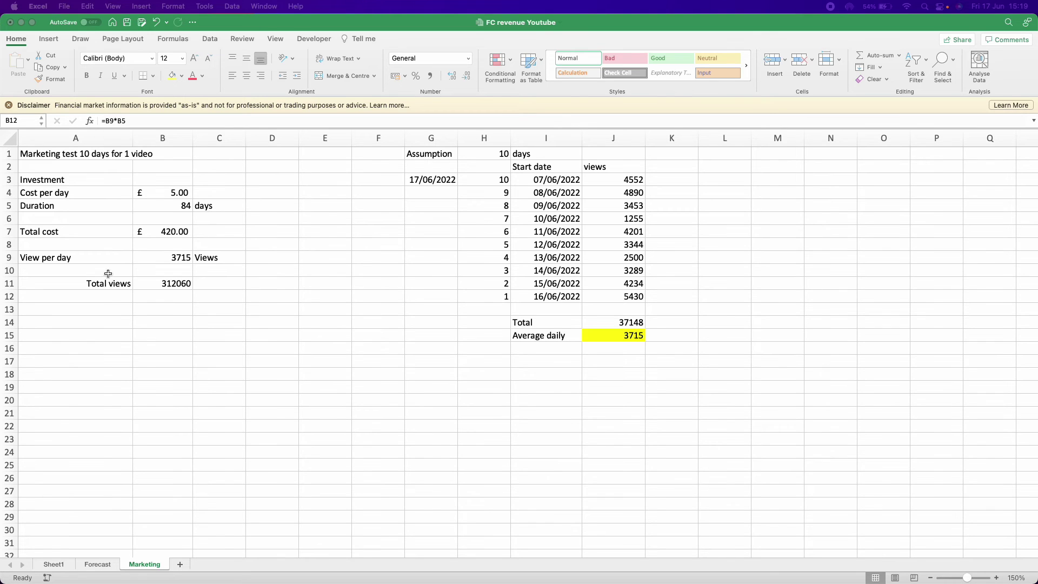
Add the right-aligned label 'How much you get pay per view' in A12, fitting column A
left_click(106, 295)
type("How much you get pay per view")
key("Return")
double_click(133, 138)
key("Up")
left_click(262, 77)
Set B12 to =Forecast!F22 in US dollar Accounting format, showing $0.0025
left_click(181, 292)
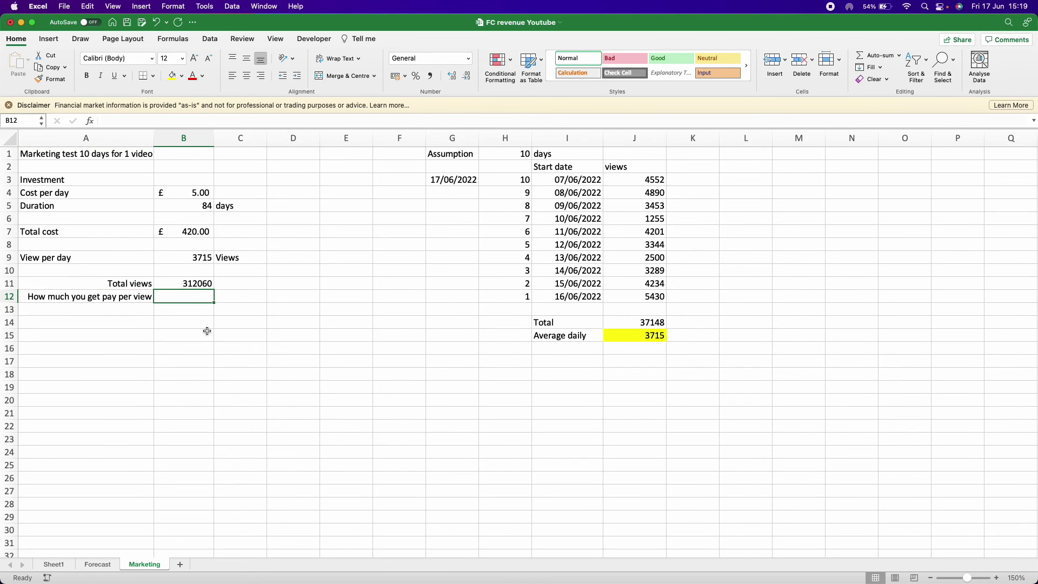
type("=")
left_click(97, 564)
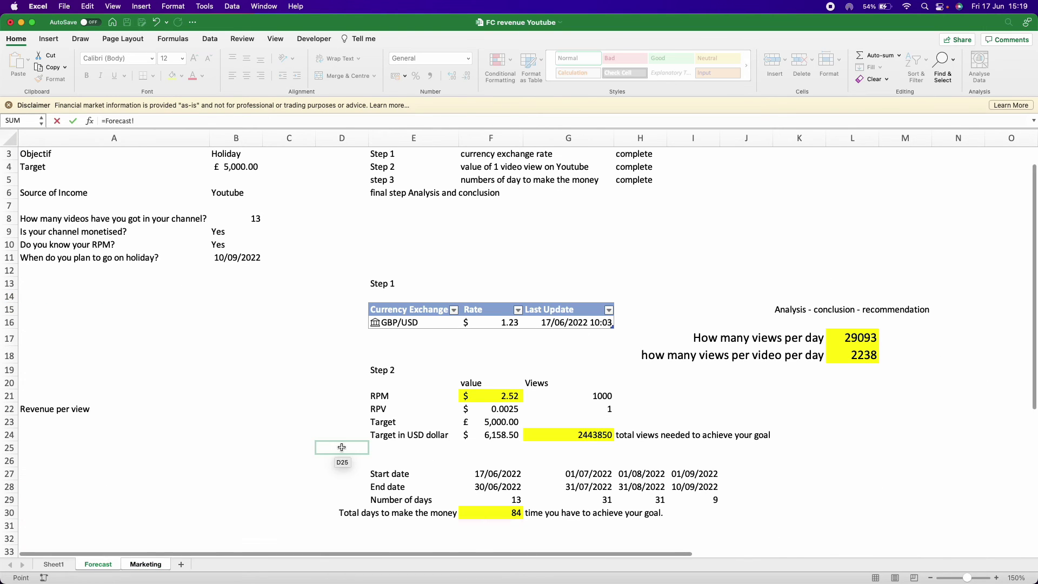
left_click(500, 409)
key("Return")
left_click(405, 76)
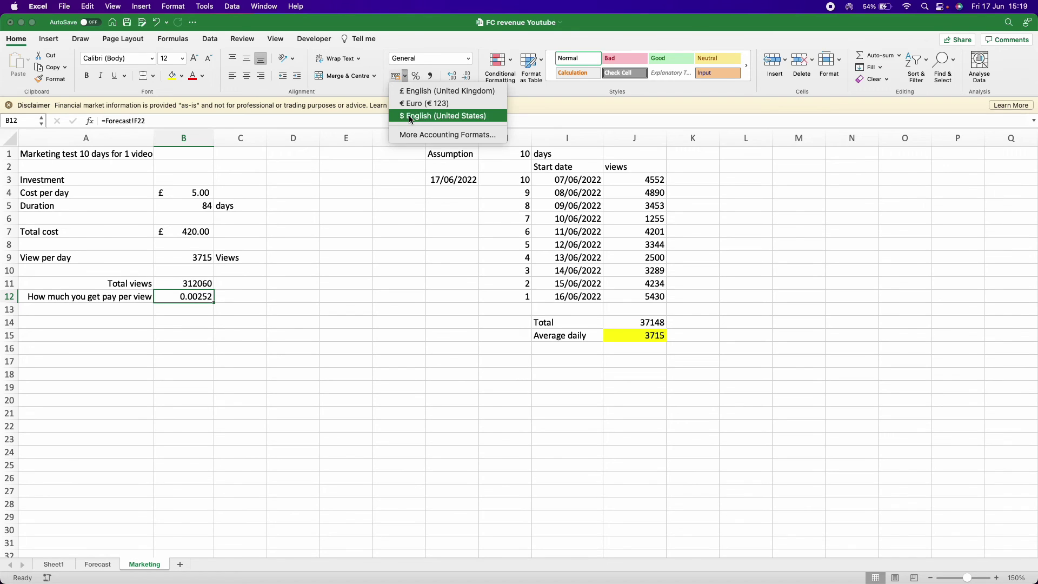
left_click(411, 115)
Add an Earnings row with B13 =B11*B12, giving $786.39
left_click(94, 312)
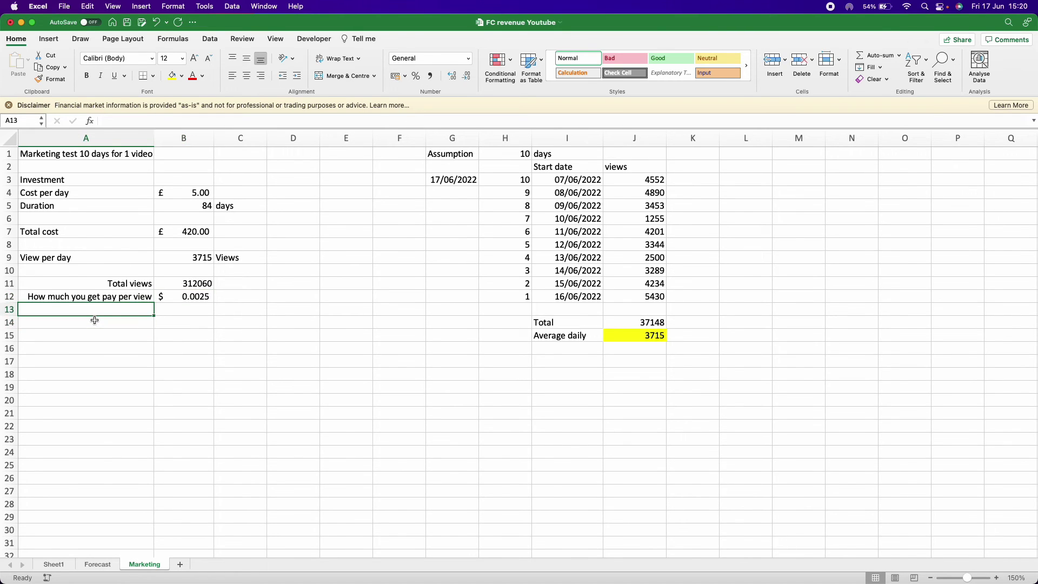
type("Earnings")
key("Tab")
type("=")
left_click(184, 283)
type("*")
left_click(183, 297)
key("Return")
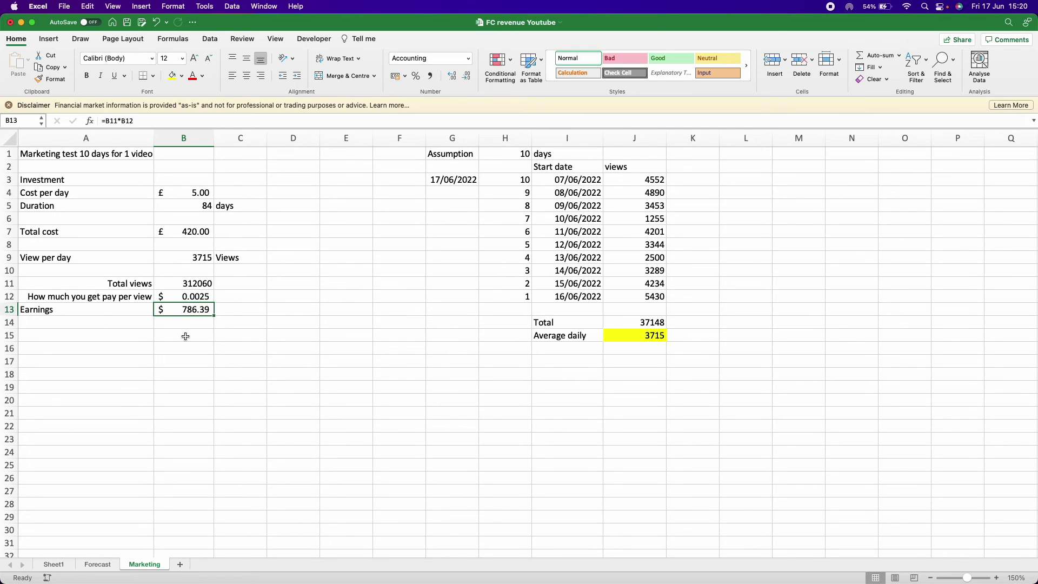
Begin typing a 'Return' label in A14
left_click(187, 346)
key("Up")
key("Up")
key("Left")
type("Return")
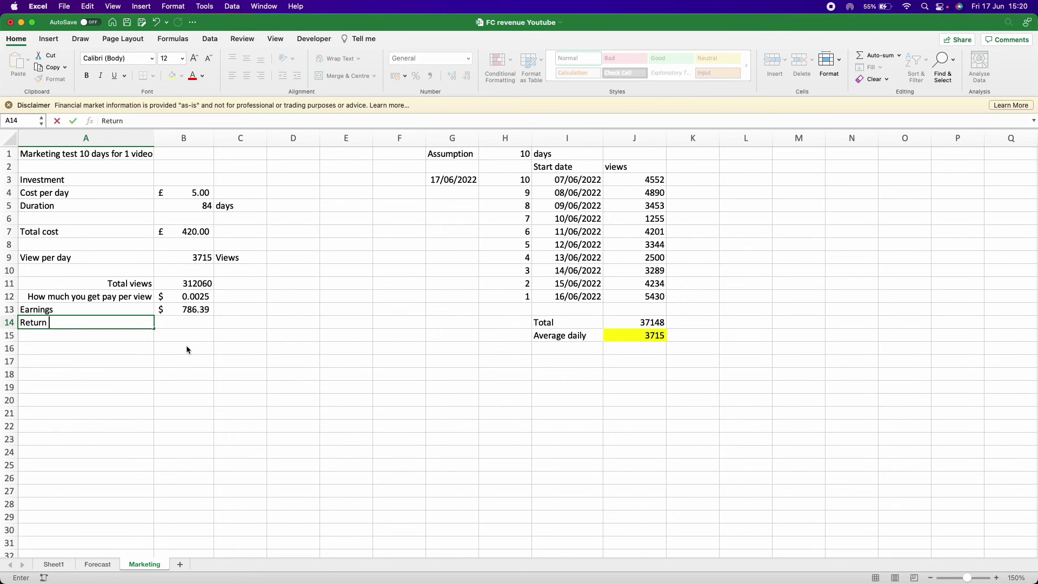
Label A14 as ROI and add an 'Investment' label in C4 beside the daily cost
key("BackSpace")
key("BackSpace")
key("BackSpace")
key("BackSpace")
key("BackSpace")
key("BackSpace")
type("ROI")
key("Tab")
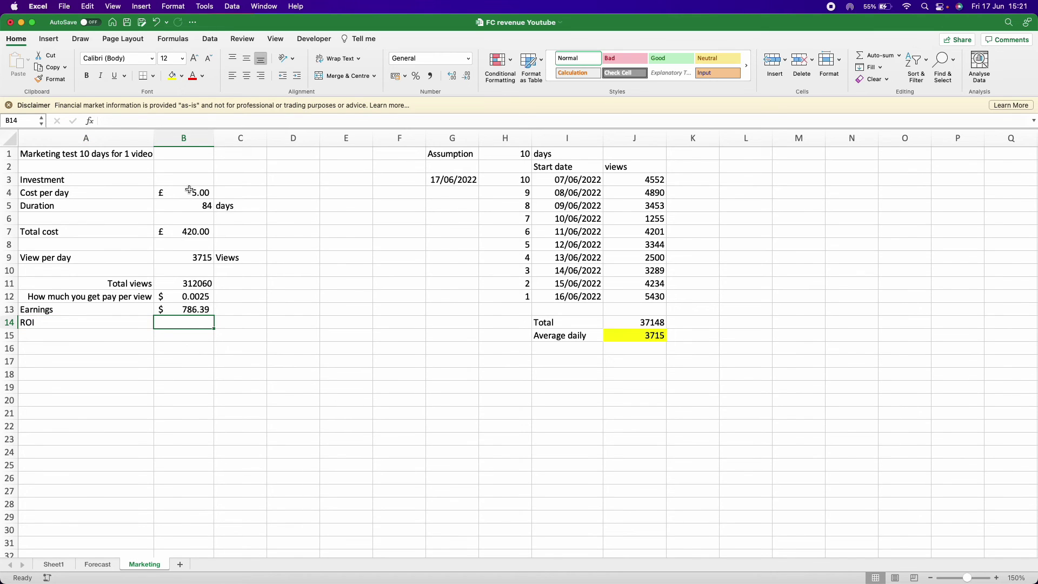
left_click(190, 192)
left_click(242, 192)
type("Investment")
key("Return")
Enter the ROI formula =B13/B5 in B14, giving $9.36
left_click(182, 324)
type("=")
left_click(181, 309)
type("/")
left_click(192, 205)
key("Return")
left_click(180, 321)
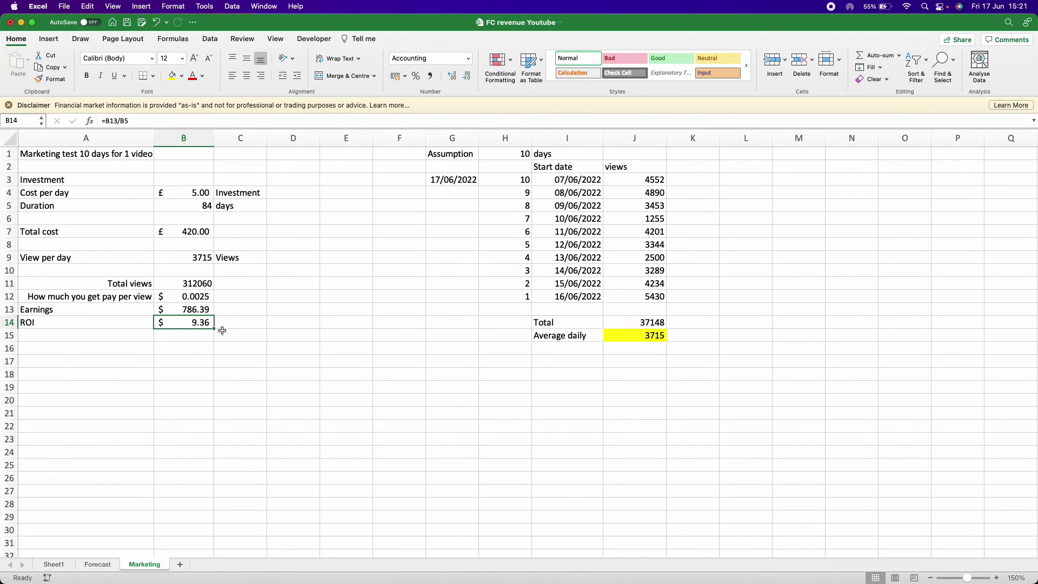
Add 'Net profit per day for 1 video' with =B14-B4, giving 4.36, filled green
left_click(105, 338)
type("Net profit per")
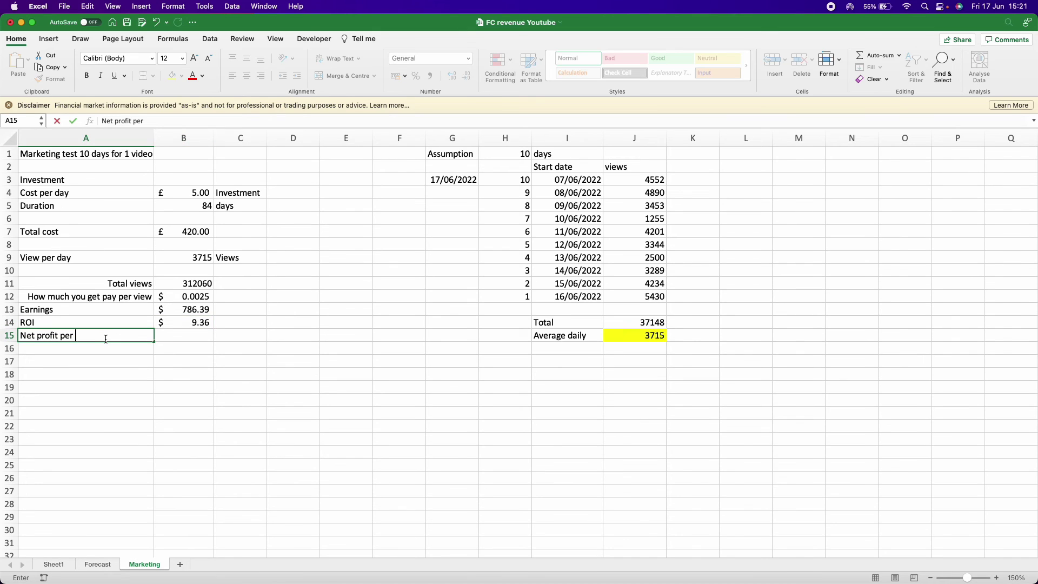
type(" day for 1 video")
key("Tab")
type("=")
left_click(182, 322)
type("-")
left_click(191, 193)
left_click(73, 120)
left_click(182, 76)
left_click(224, 195)
left_click(302, 417)
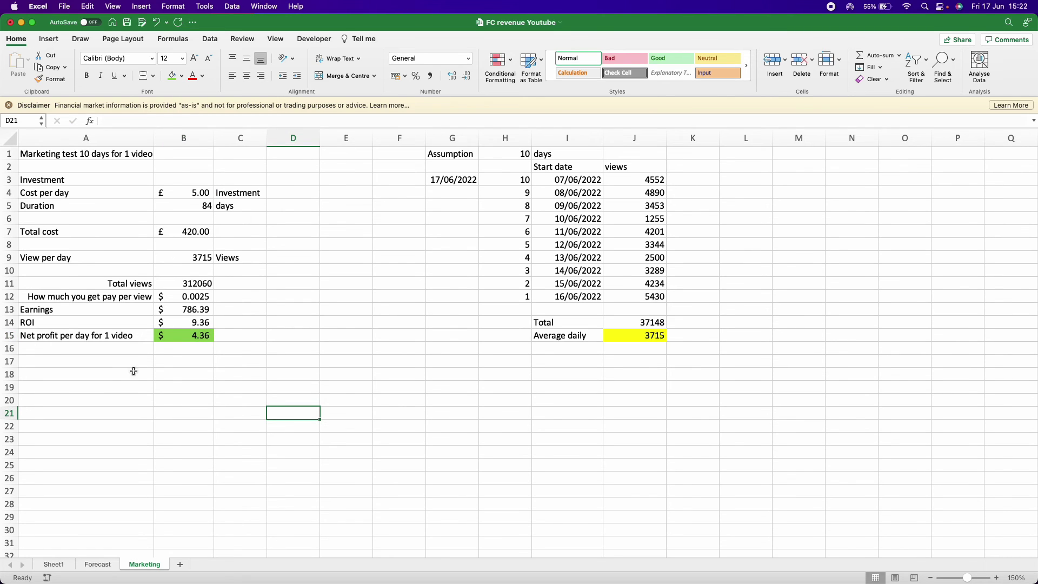
Label A17 'How many days to make my target' and widen column A to fit it
left_click(186, 338)
left_click(59, 360)
type("How many days to ma")
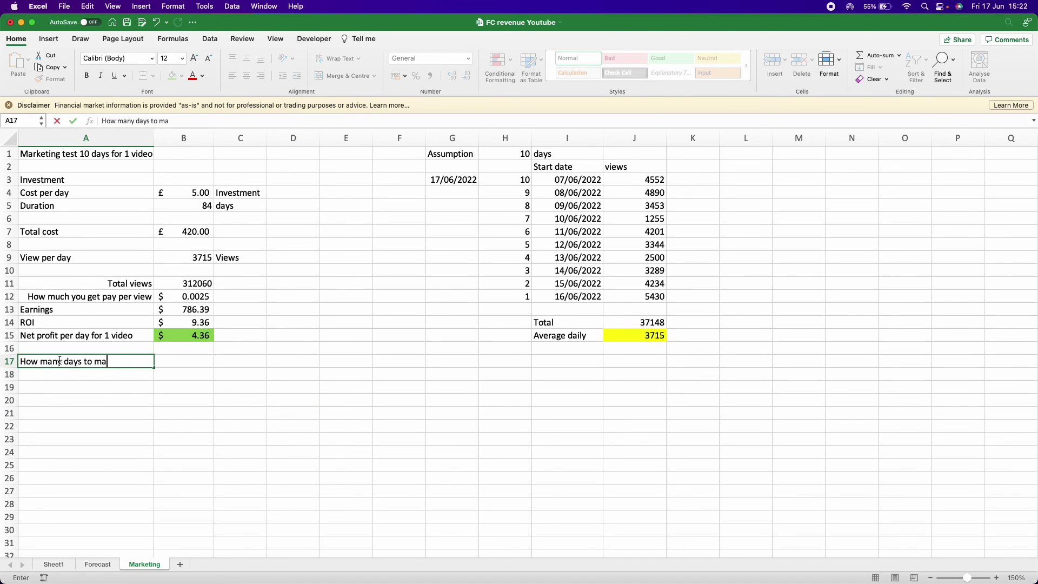
type("ke my target")
key("Tab")
type("=")
left_click(187, 338)
type("*")
left_click(97, 564)
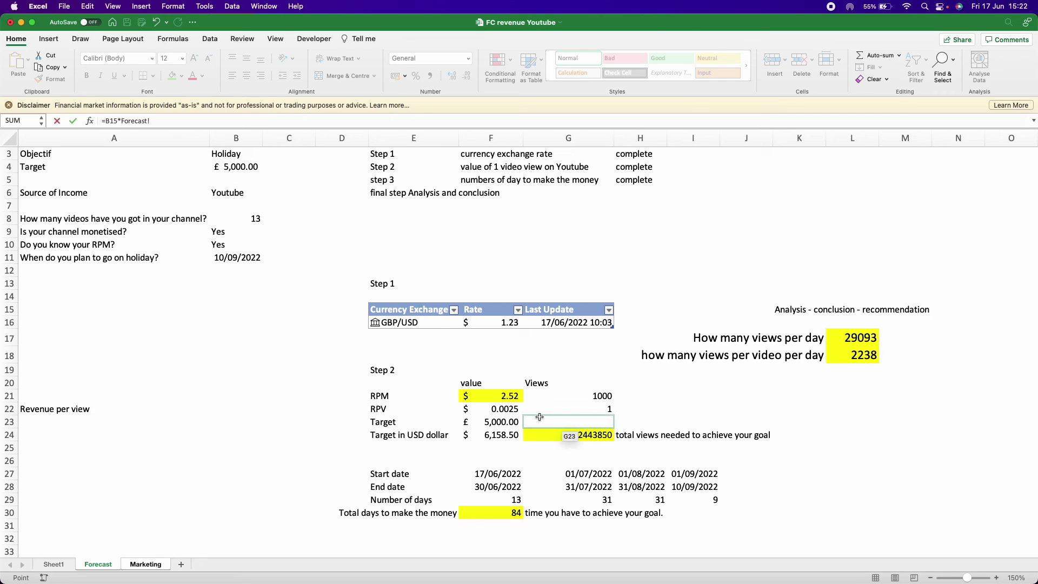
key("BackSpace")
key("BackSpace")
key("BackSpace")
key("BackSpace")
key("BackSpace")
key("BackSpace")
key("BackSpace")
key("BackSpace")
key("BackSpace")
key("BackSpace")
key("BackSpace")
key("BackSpace")
key("BackSpace")
key("BackSpace")
left_click(86, 361)
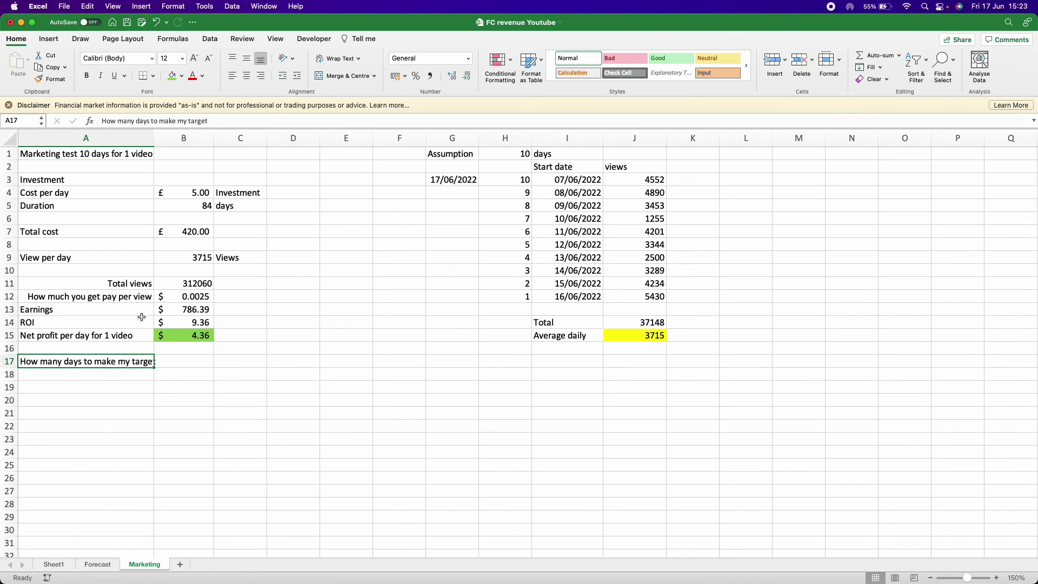
double_click(154, 138)
Enter a formula dividing the £5,000 Forecast target by the net profit per day
left_click(191, 362)
type("=")
left_click(190, 335)
type("*")
left_click(98, 564)
left_click(489, 422)
type("/")
left_click(146, 564)
left_click(191, 336)
key("Return")
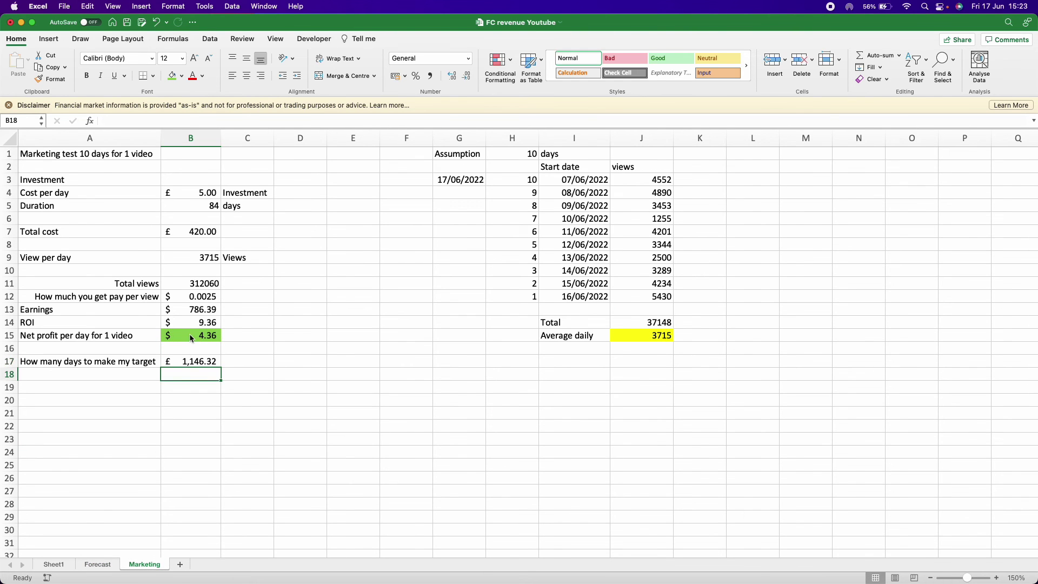
Format the 1146 result as Number without decimals and add a 'days' unit label beside it
left_click(191, 361)
left_click(468, 58)
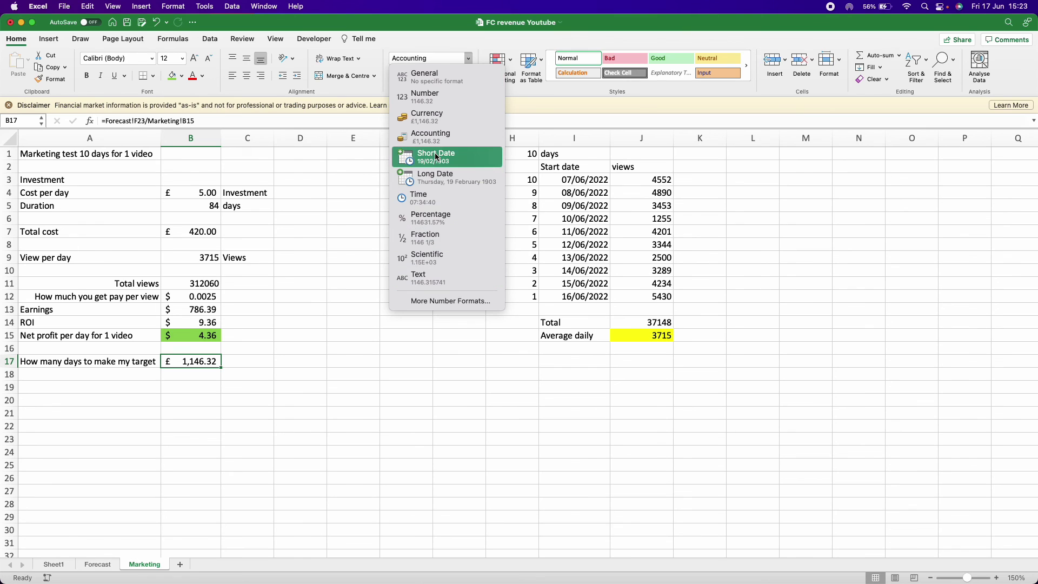
left_click(425, 97)
double_click(463, 77)
left_click(247, 361)
type("days")
key("Return")
Move the days-to-target row down to row 18 and add a 'For 1 video' sub-heading above it
left_click(79, 334)
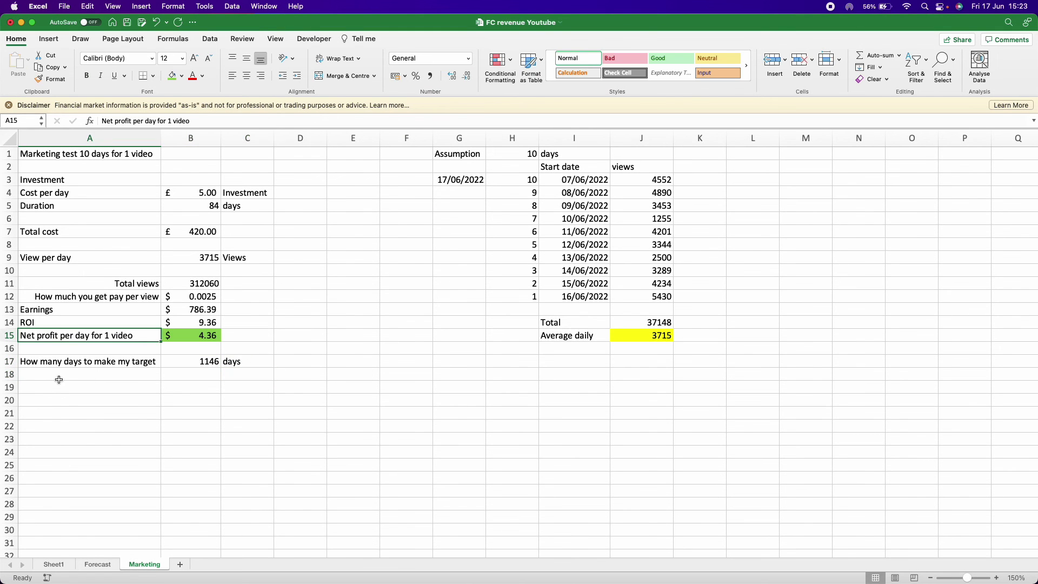
left_click(95, 357)
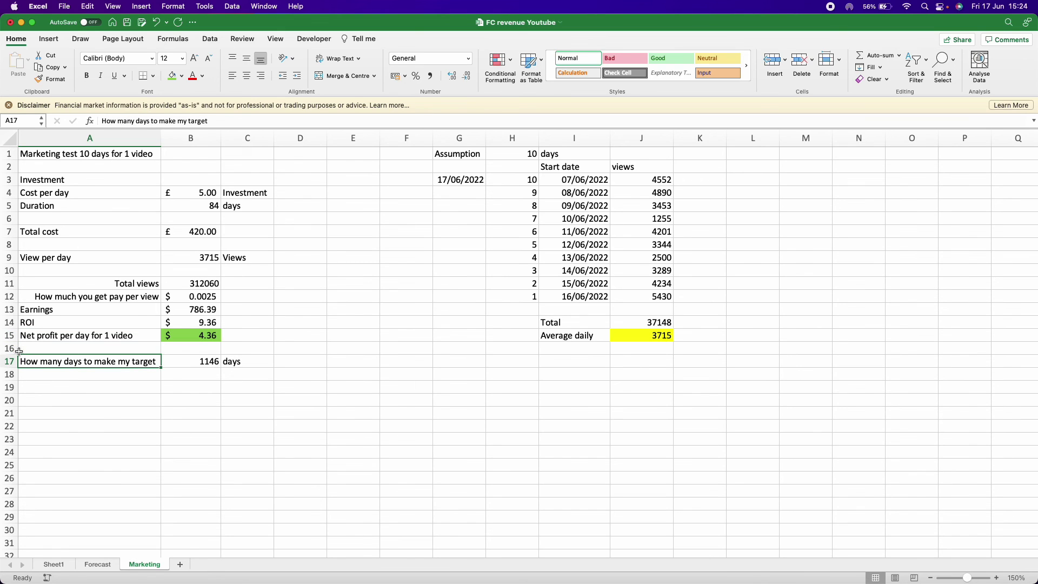
key("shift+Right")
key("shift+Right")
left_click_drag(19, 351, 19, 364)
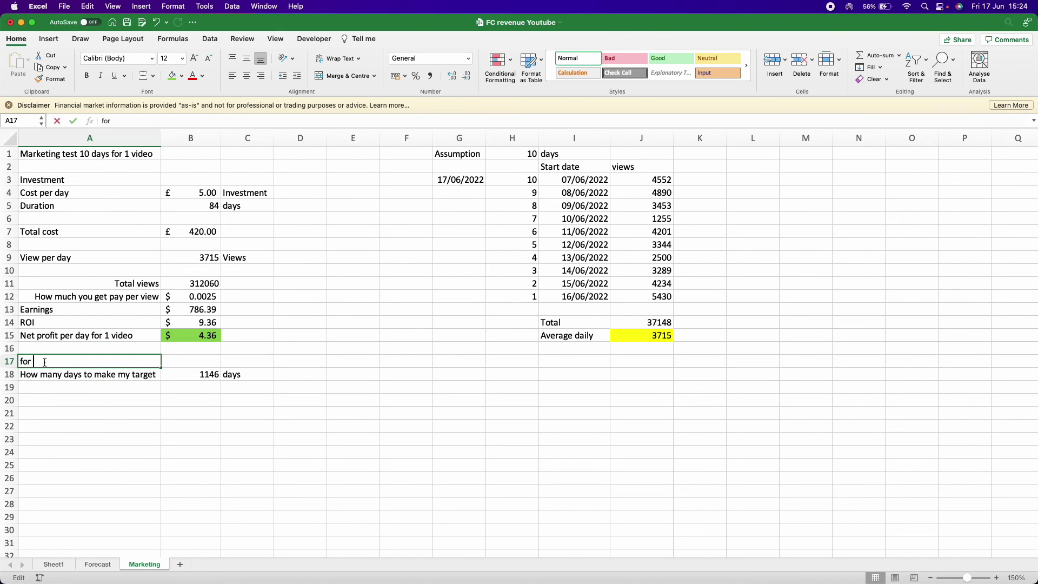
left_click(45, 363)
type("for 1 video")
key("BackSpace")
key("BackSpace")
key("BackSpace")
key("BackSpace")
key("BackSpace")
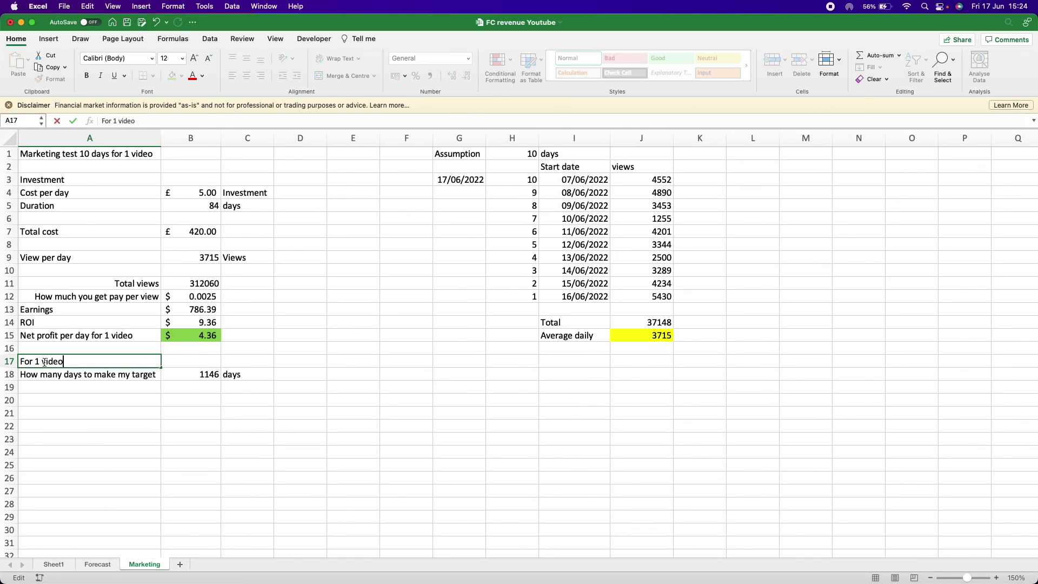
key("Return")
Add a 'Number of videos' label with a formula pulling 13 from Forecast!B8
key("Down")
key("Down")
type("For")
type("Number of videos")
key("Tab")
type("=")
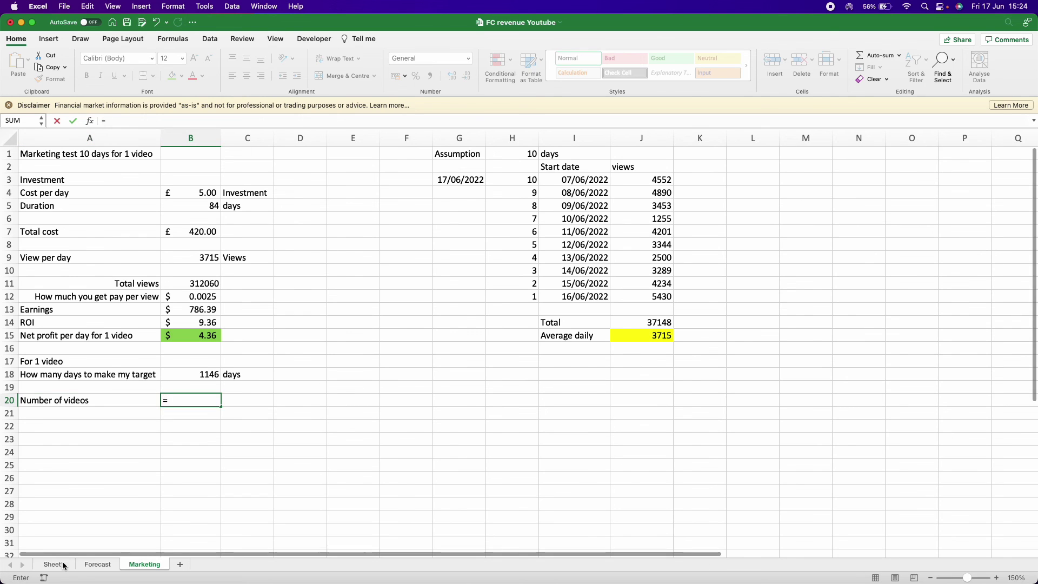
left_click(97, 564)
left_click(246, 219)
key("Return")
Insert a blank row above the Number of videos row
left_click(201, 396)
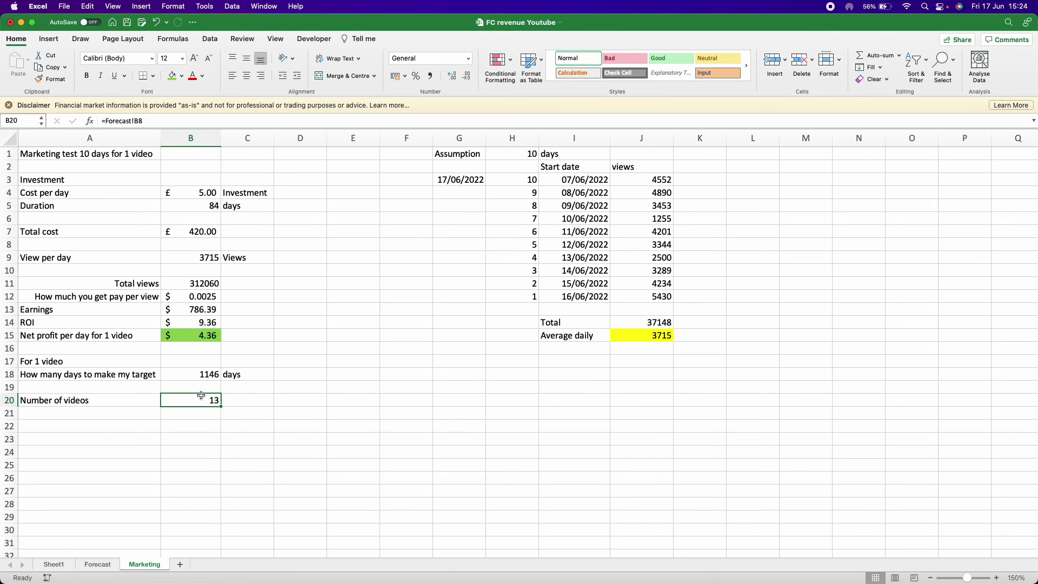
left_click(83, 414)
left_click_drag(9, 398, 8, 452)
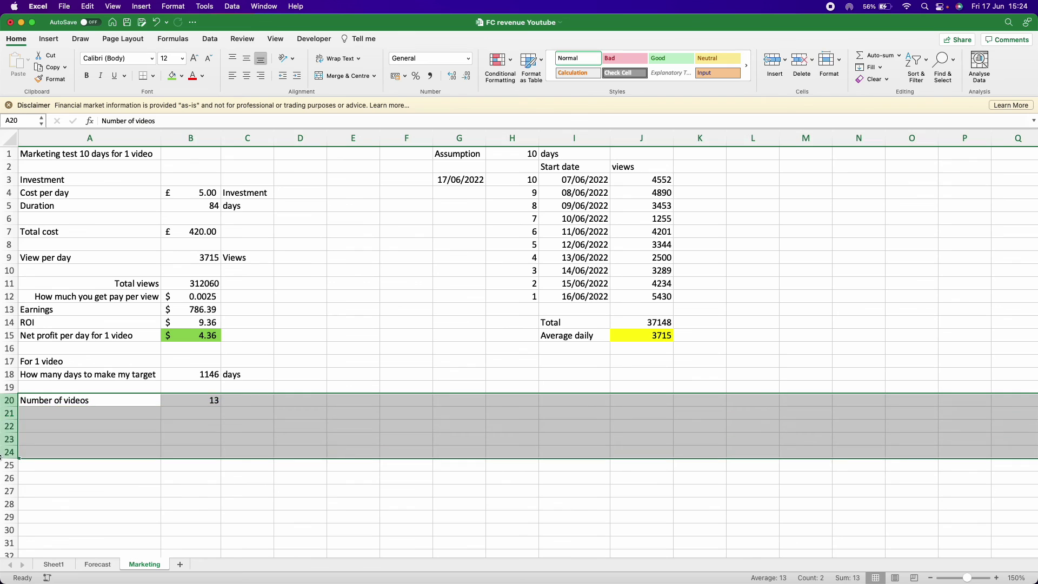
right_click(9, 413)
left_click(171, 446)
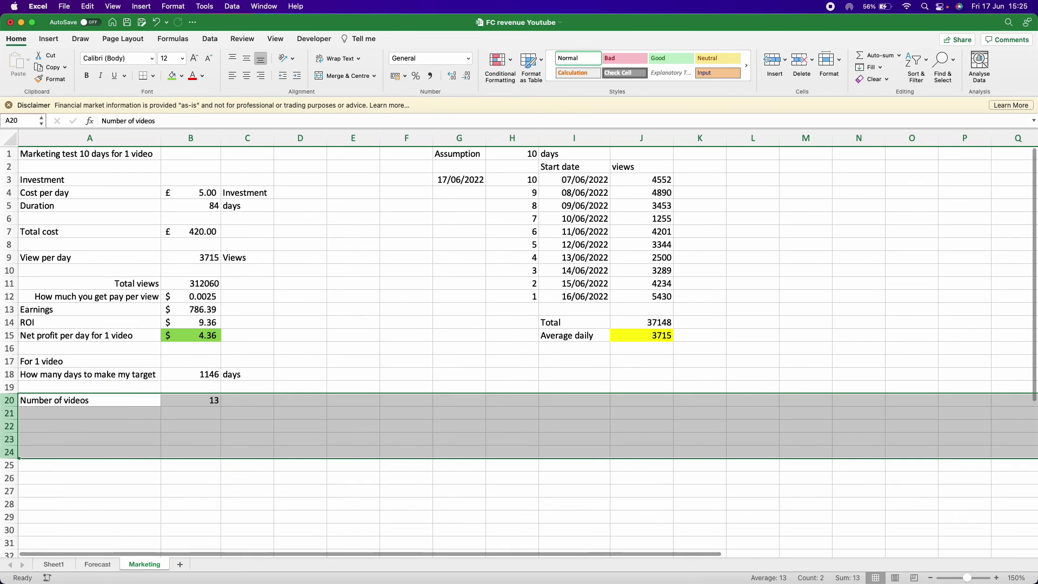
left_click(9, 400)
right_click(9, 401)
left_click(81, 425)
Type 'Months' and 'Year' unit labels below 'days'
left_click(238, 386)
type("Months")
key("Return")
type("Year")
key("Left")
Compute years as =B18/365 in B20, showing about 3.1
type("=B18/365")
key("Return")
key("Up")
left_click(467, 77)
Compute months as =ROUND(B20*12,0) in B19, giving 38
left_click(191, 387)
type("=")
left_click(202, 402)
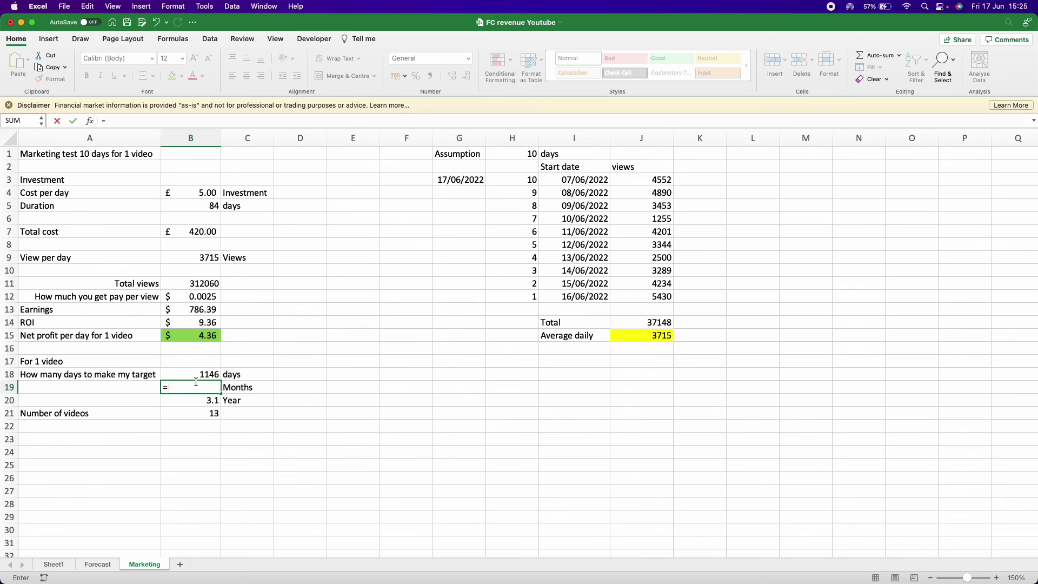
type("/12")
key("Return")
key("Up")
key("Delete")
type("=")
left_click(191, 403)
type("*12")
key("Return")
key("Up")
left_click(107, 120)
type("round(")
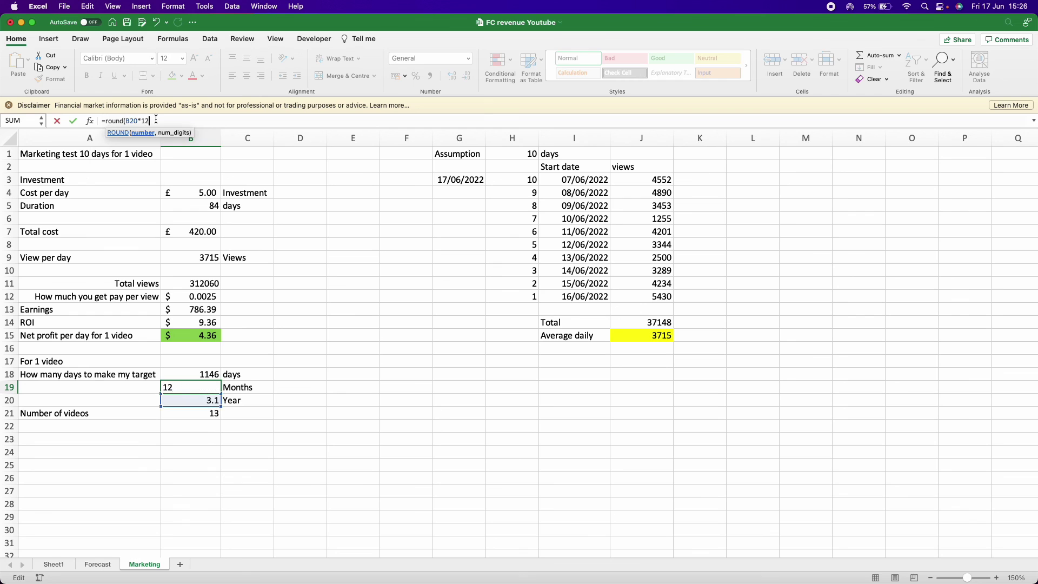
type(",0)")
key("Return")
Copy the days, Months and Year labels from C18:C20 to C22 for the 13-video breakdown
left_click(182, 413)
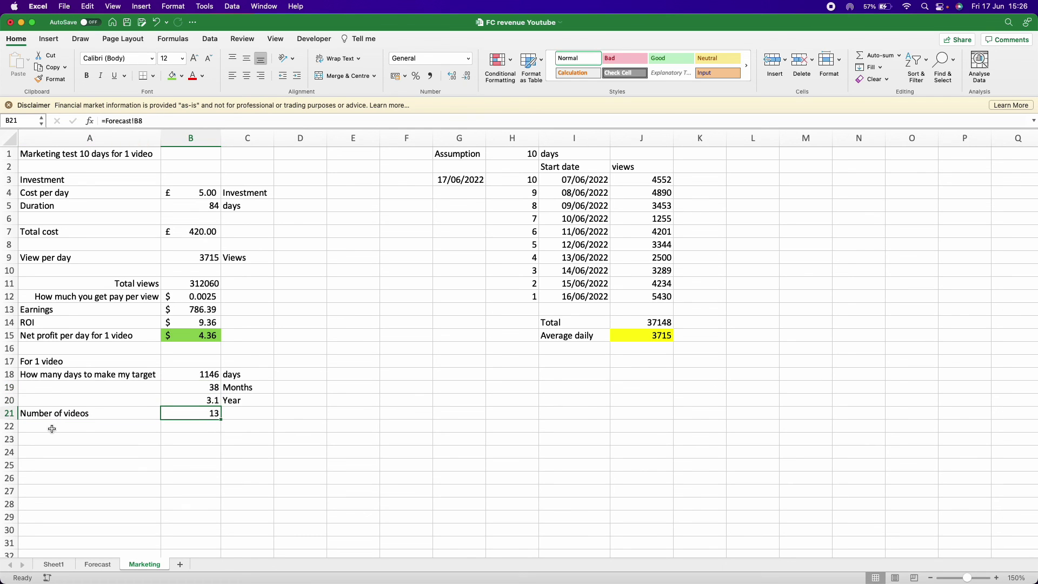
left_click_drag(227, 376, 232, 388)
key("super+c")
left_click(234, 428)
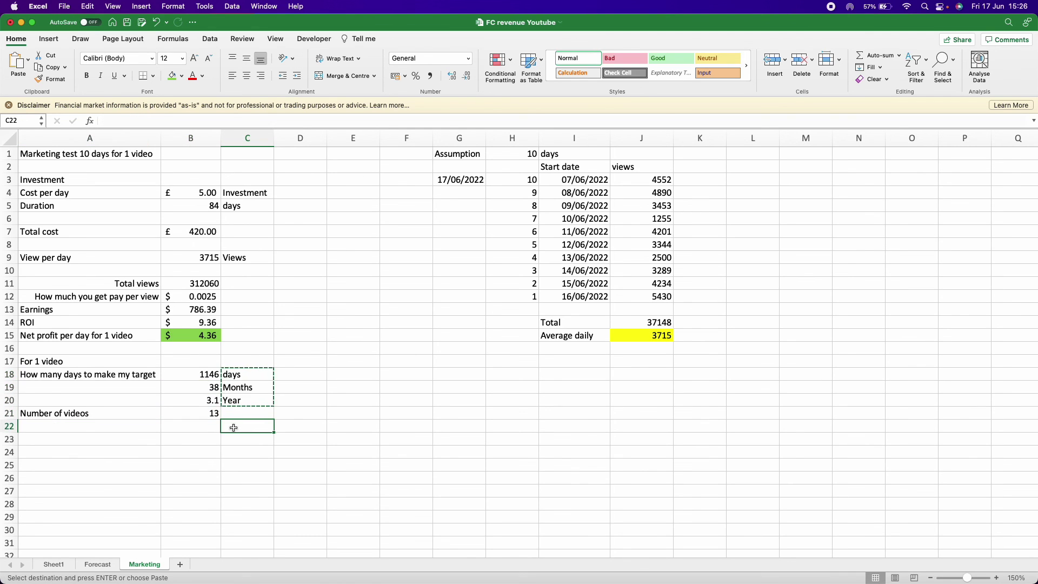
key("super+v")
Enter =ROUND(B18/$B$21,) in B22 and fill it down to B24, giving 88 days, 3 months, 0 years
left_click(207, 427)
type("=")
key("Up")
key("Up")
key("Up")
key("Up")
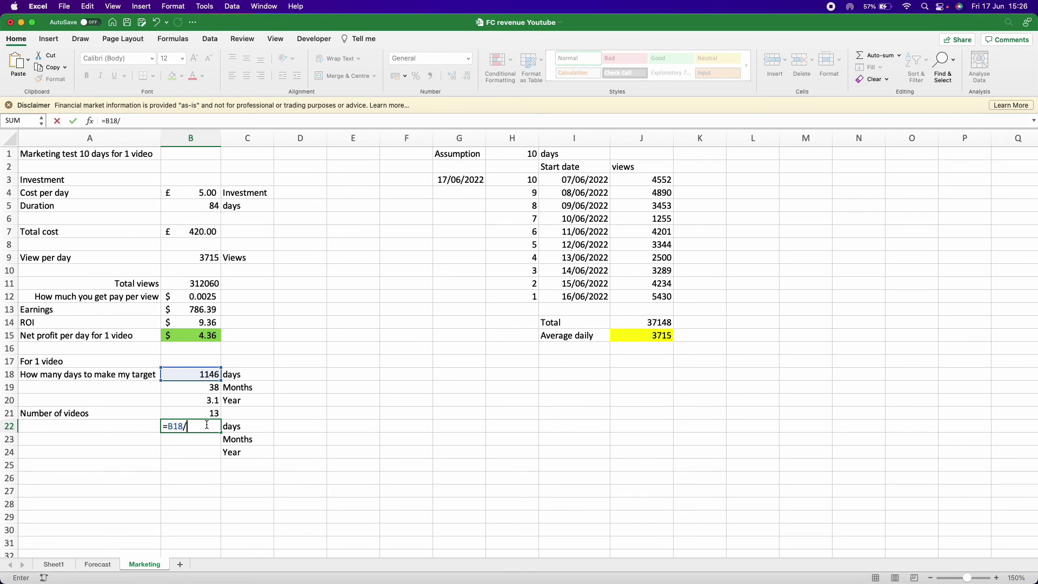
key("Return")
left_click(107, 120)
type("rou")
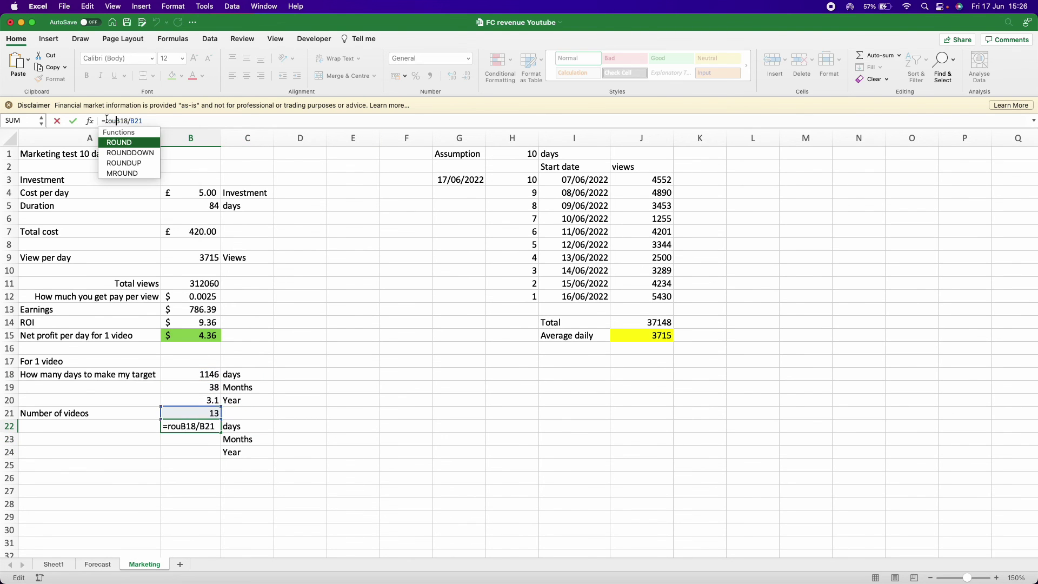
type("nd(")
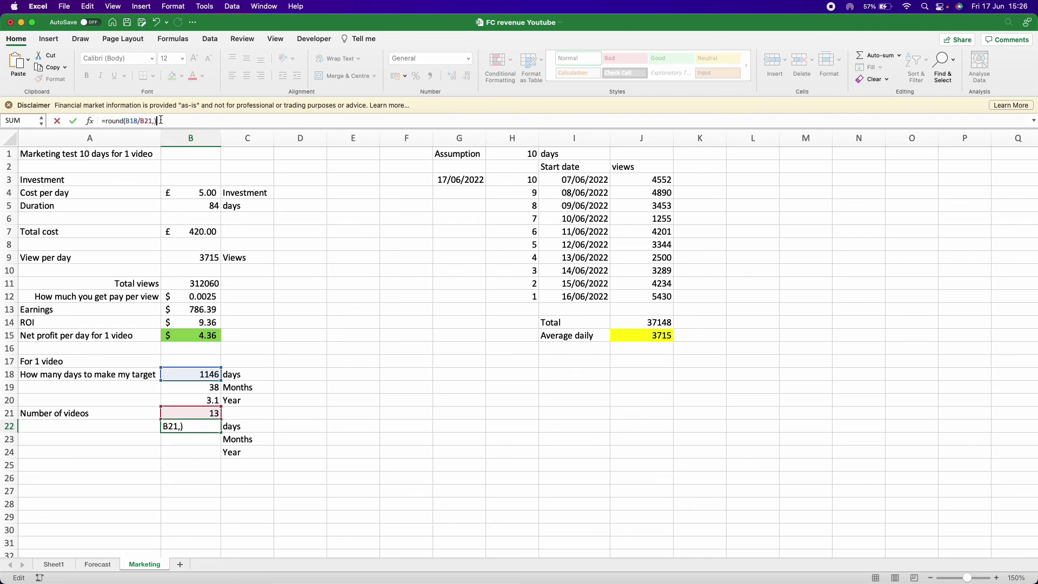
key("Return")
left_click(151, 120)
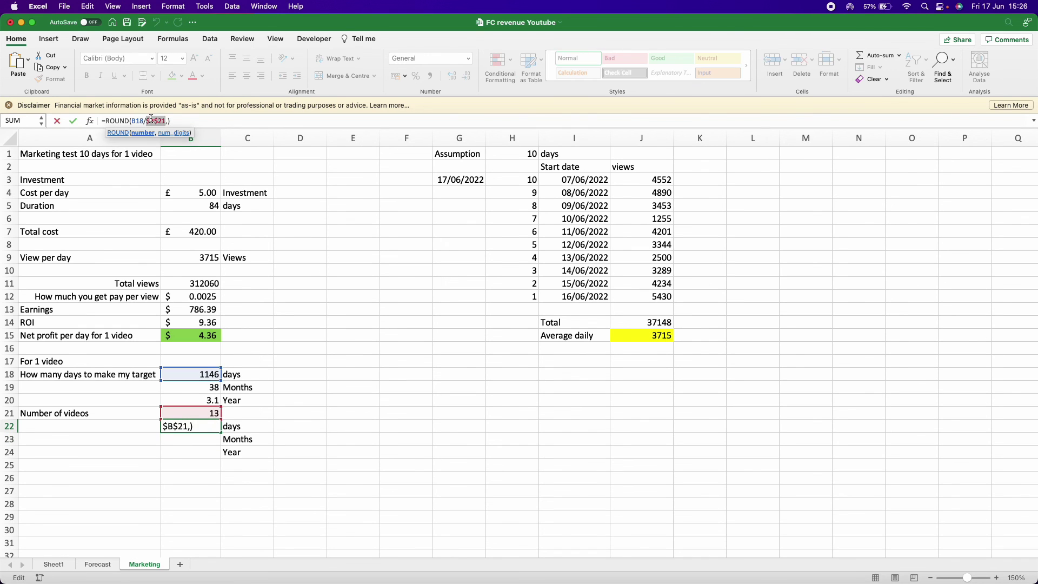
key("Return")
left_click_drag(221, 435, 222, 457)
left_click(54, 413)
left_click_drag(54, 413, 211, 448)
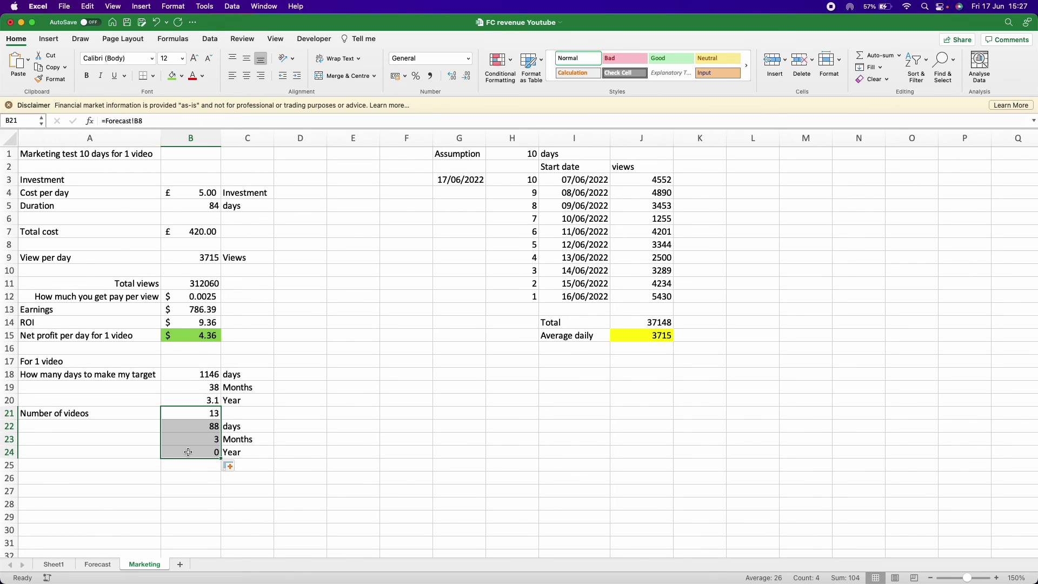